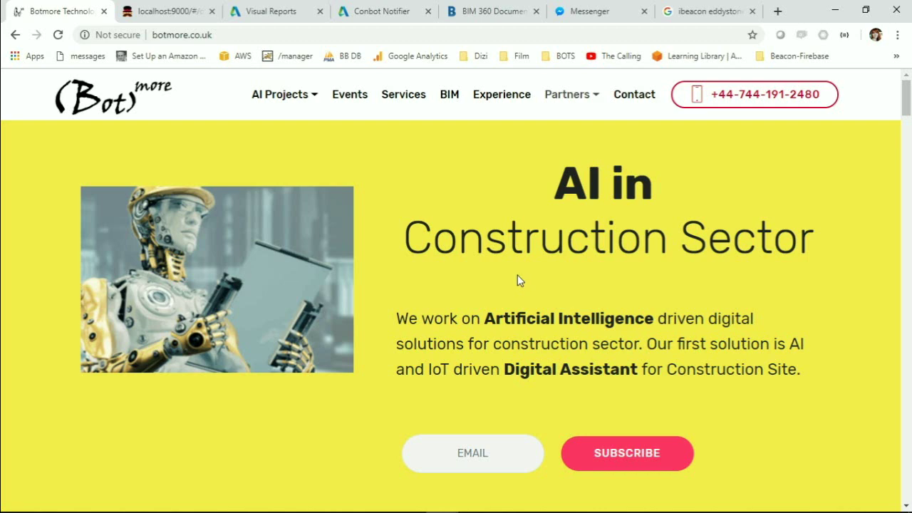
- Read through the Botmore homepage's introduction, the CONBOT Digital Assistant section and the feature cards below it
{"action": "scroll", "coordinate": [517, 280], "scroll_direction": "down", "scroll_amount": 4}
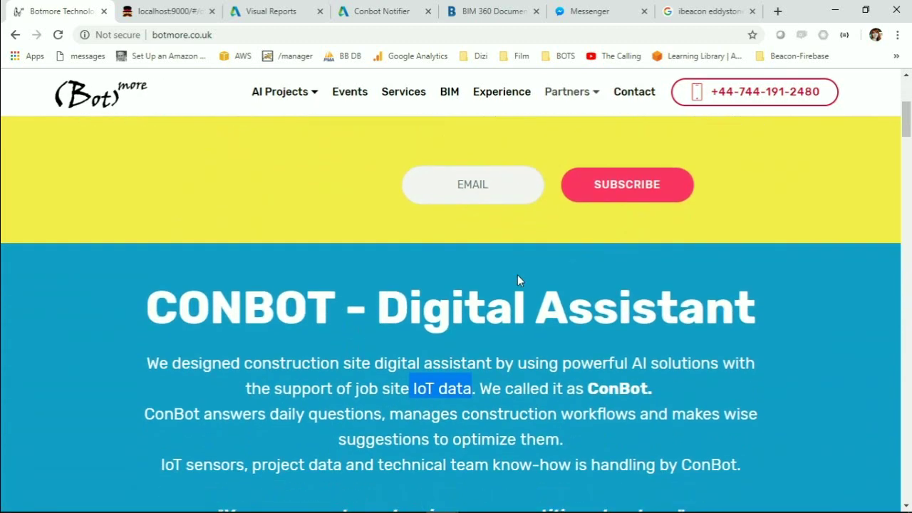
{"action": "scroll", "coordinate": [517, 280], "scroll_direction": "up", "scroll_amount": 2}
{"action": "scroll", "coordinate": [517, 280], "scroll_direction": "up", "scroll_amount": 1}
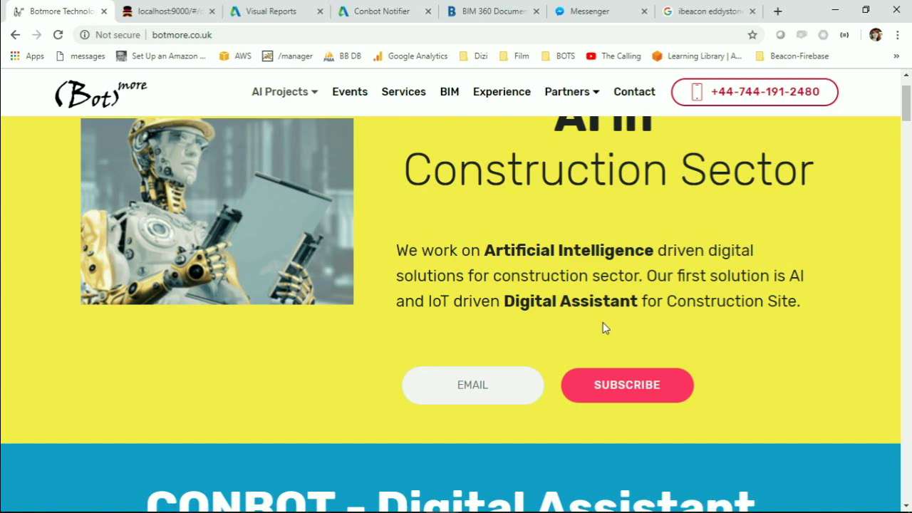
{"action": "scroll", "coordinate": [602, 327], "scroll_direction": "down", "scroll_amount": 4}
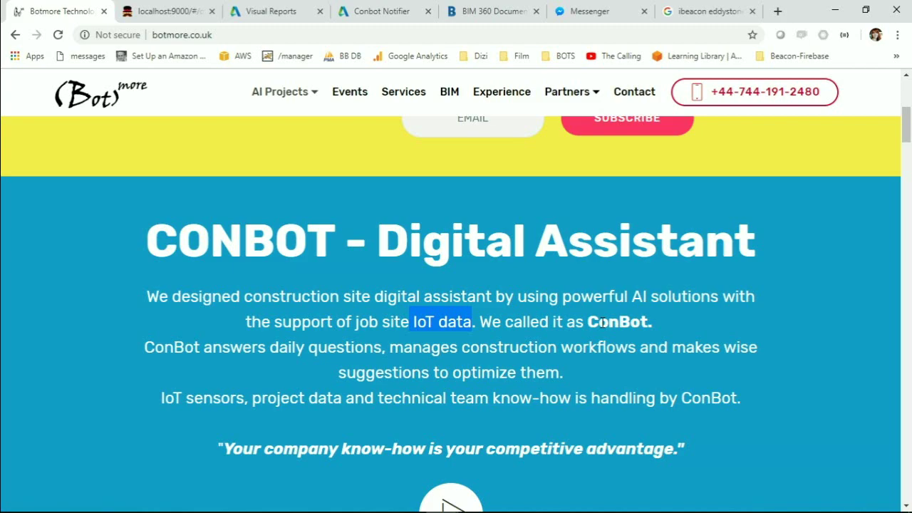
{"action": "scroll", "coordinate": [602, 323], "scroll_direction": "down", "scroll_amount": 2}
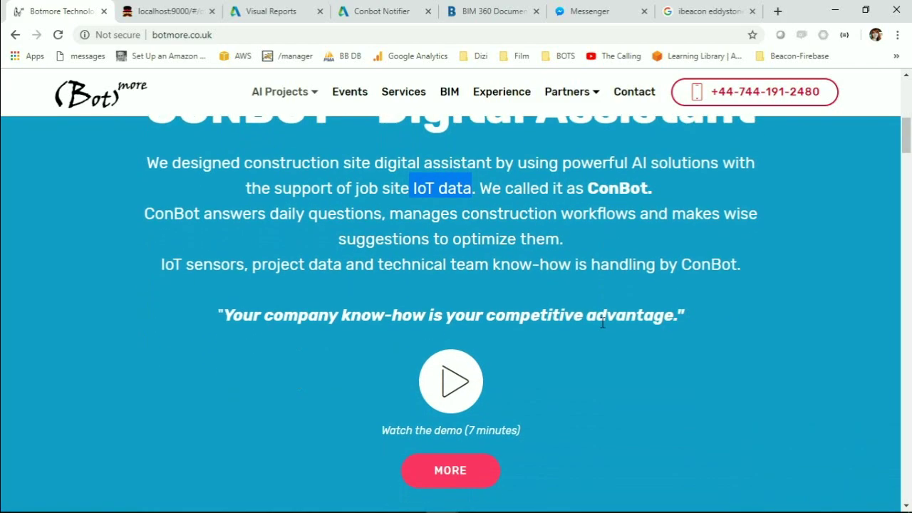
{"action": "scroll", "coordinate": [602, 322], "scroll_direction": "up", "scroll_amount": 2}
{"action": "scroll", "coordinate": [602, 322], "scroll_direction": "down", "scroll_amount": 2}
{"action": "scroll", "coordinate": [602, 323], "scroll_direction": "up", "scroll_amount": 5}
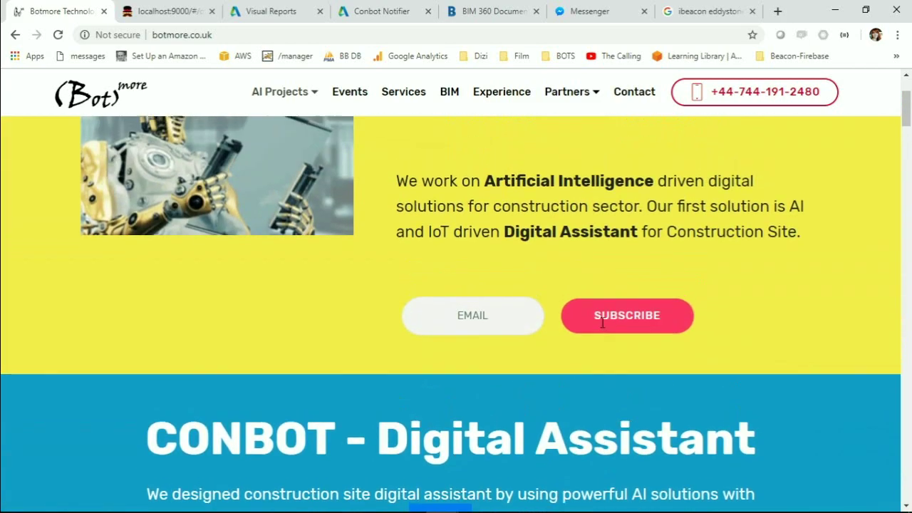
{"action": "scroll", "coordinate": [602, 323], "scroll_direction": "down", "scroll_amount": 6}
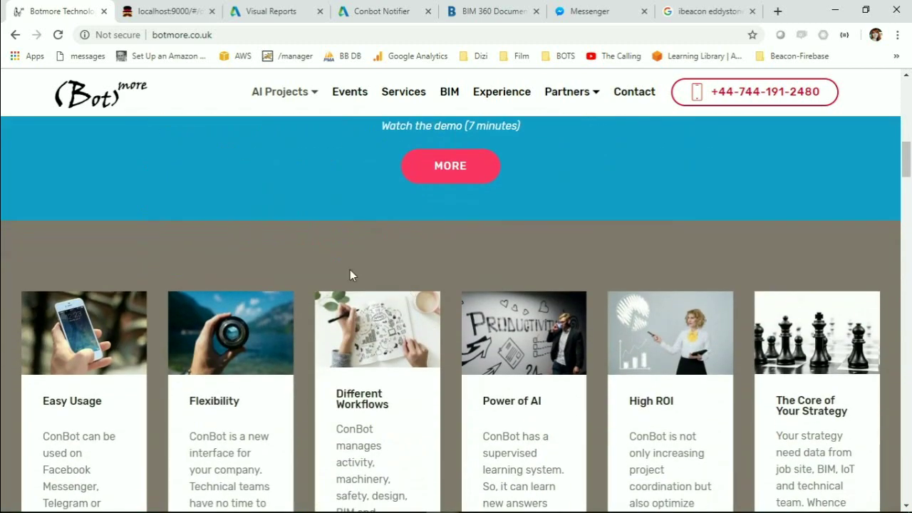
- Switch to the localhost dashboard and review the general project information, from project owner to project type
{"action": "left_click", "coordinate": [164, 12]}
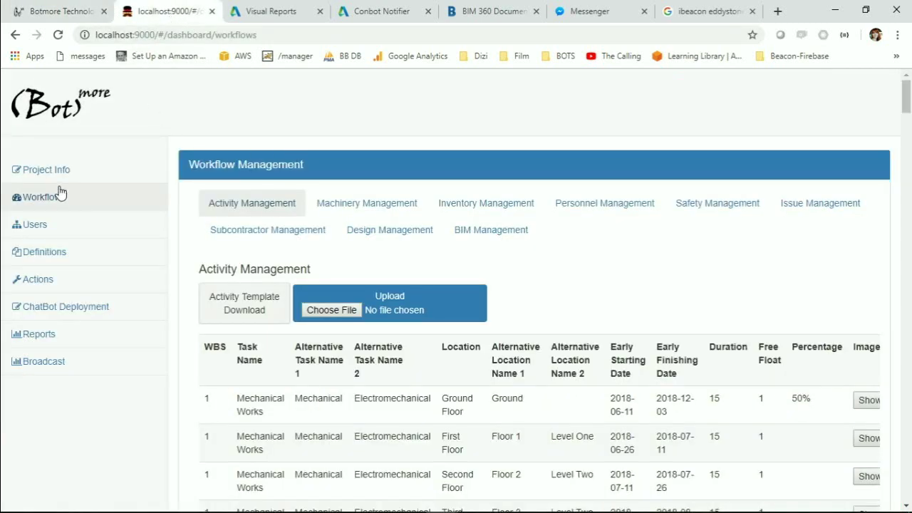
{"action": "left_click", "coordinate": [91, 171]}
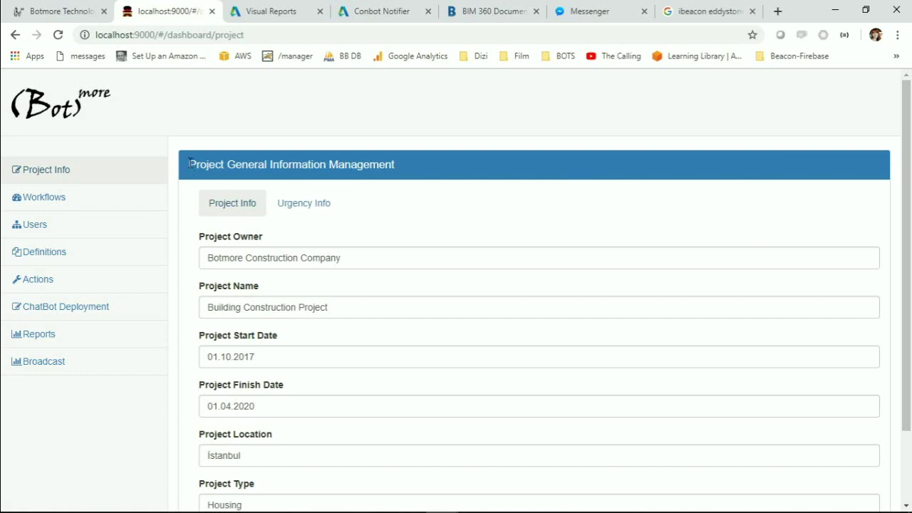
{"action": "left_click_drag", "start_coordinate": [188, 164], "coordinate": [399, 167]}
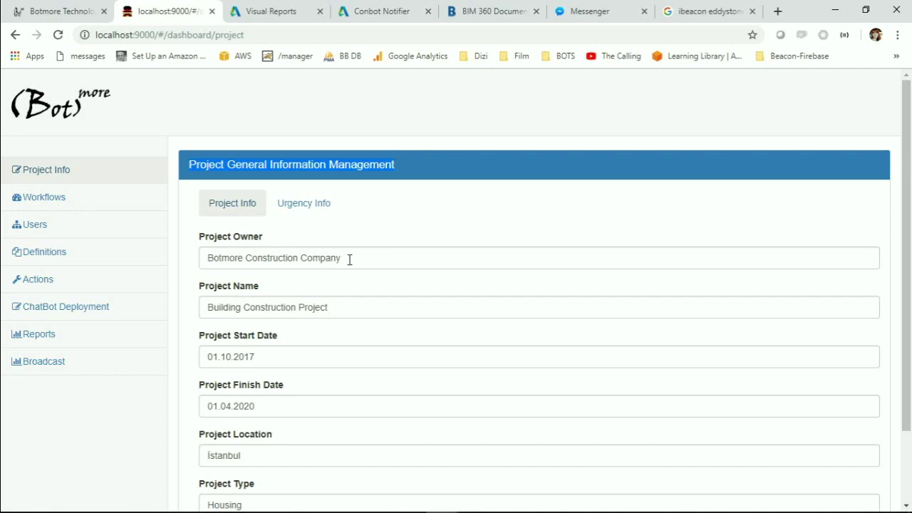
{"action": "scroll", "coordinate": [351, 260], "scroll_direction": "down", "scroll_amount": 2}
{"action": "scroll", "coordinate": [351, 262], "scroll_direction": "up", "scroll_amount": 2}
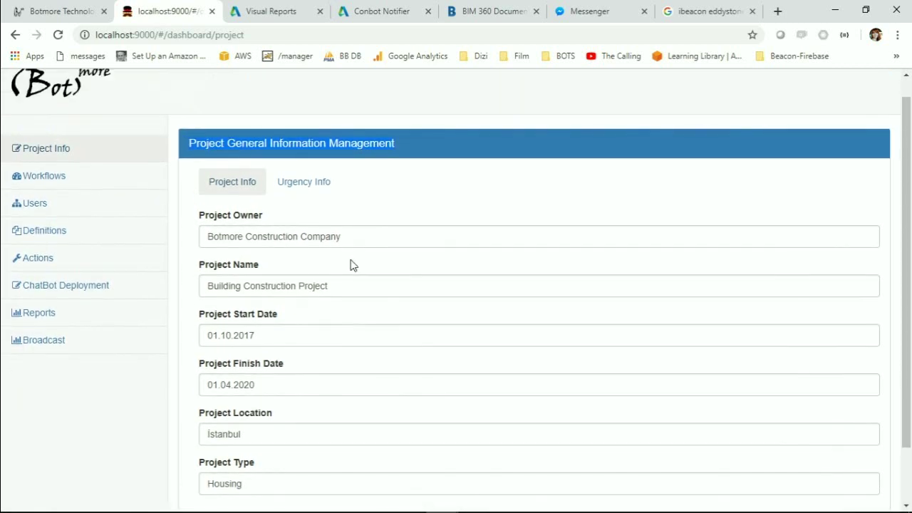
{"action": "scroll", "coordinate": [341, 265], "scroll_direction": "down", "scroll_amount": 2}
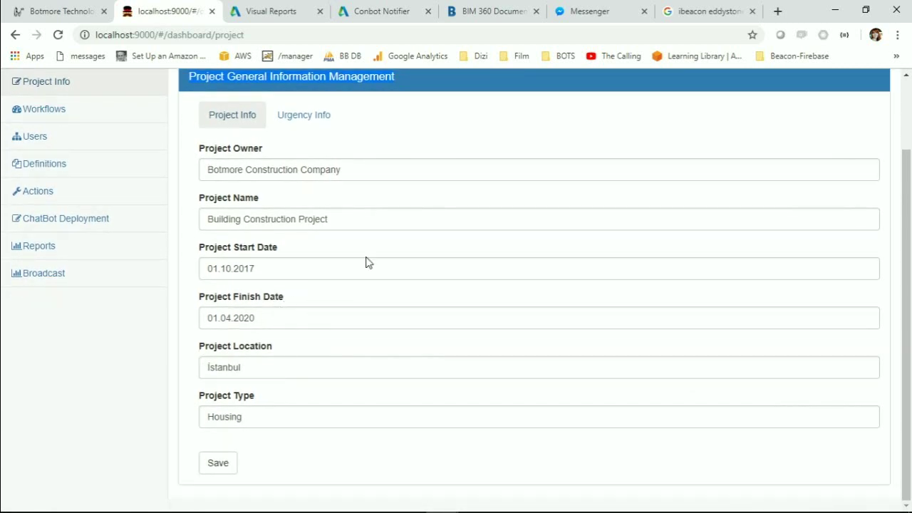
{"action": "scroll", "coordinate": [352, 299], "scroll_direction": "up", "scroll_amount": 2}
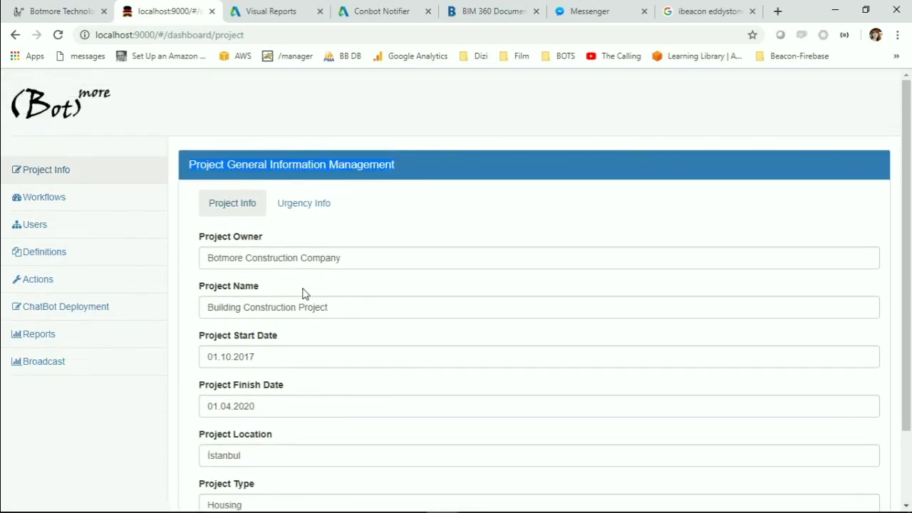
- Review the project's Urgency Info, including the emergency numbers, office phones and site manager contacts
{"action": "left_click", "coordinate": [300, 204]}
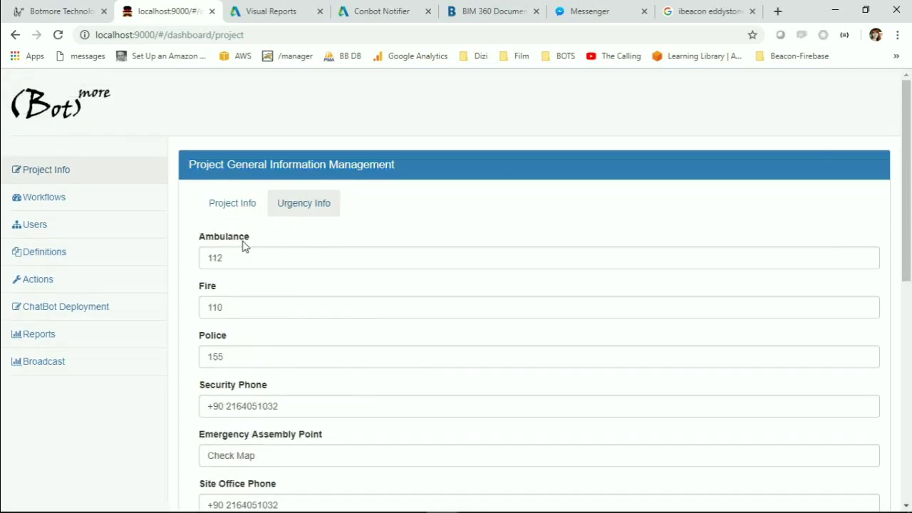
{"action": "scroll", "coordinate": [335, 275], "scroll_direction": "down", "scroll_amount": 9}
{"action": "scroll", "coordinate": [388, 257], "scroll_direction": "down", "scroll_amount": 2}
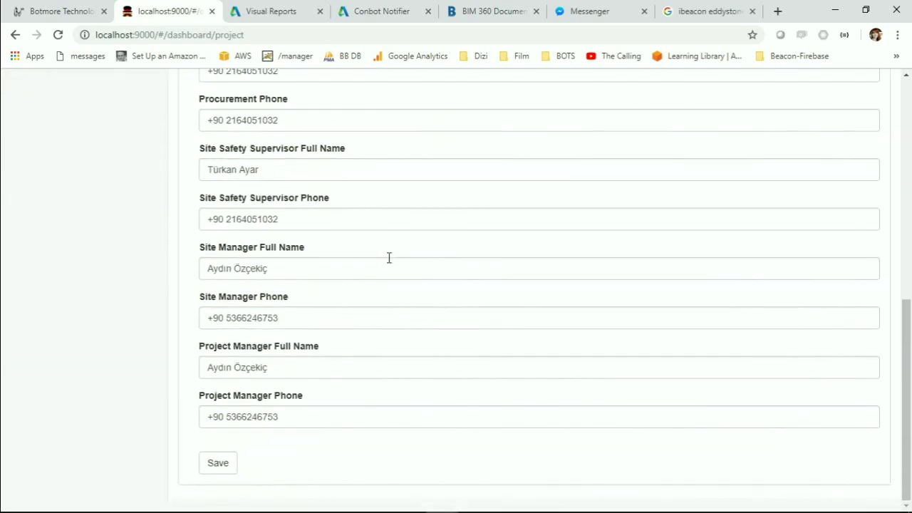
{"action": "scroll", "coordinate": [389, 258], "scroll_direction": "up", "scroll_amount": 10}
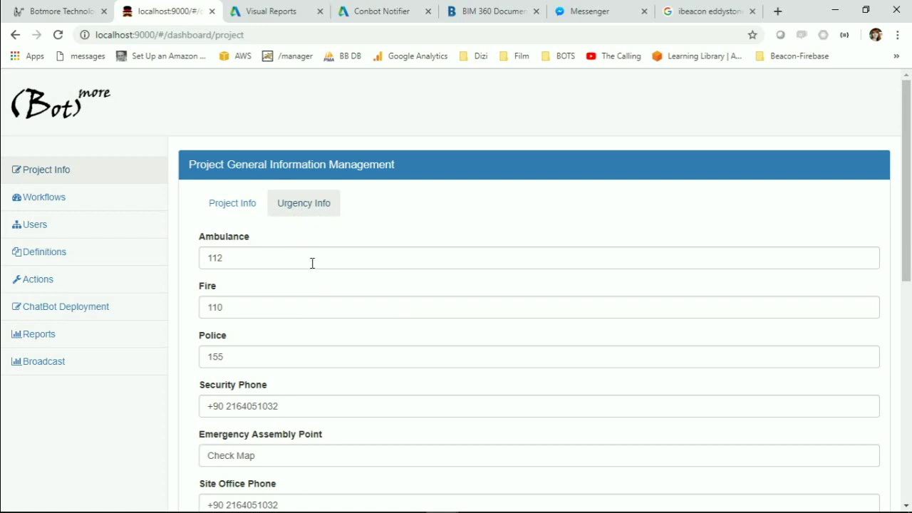
{"action": "scroll", "coordinate": [406, 249], "scroll_direction": "down", "scroll_amount": 7}
{"action": "scroll", "coordinate": [405, 247], "scroll_direction": "up", "scroll_amount": 7}
{"action": "scroll", "coordinate": [382, 241], "scroll_direction": "down", "scroll_amount": 1}
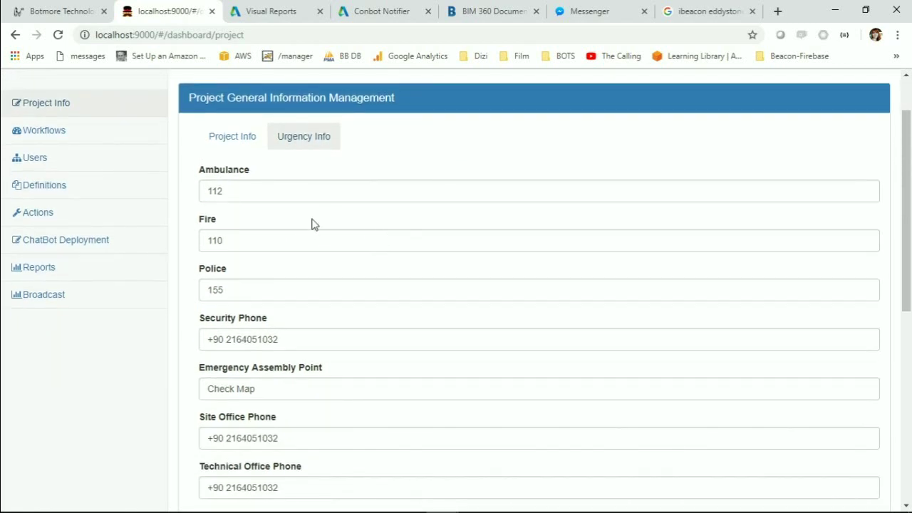
{"action": "scroll", "coordinate": [282, 226], "scroll_direction": "up", "scroll_amount": 1}
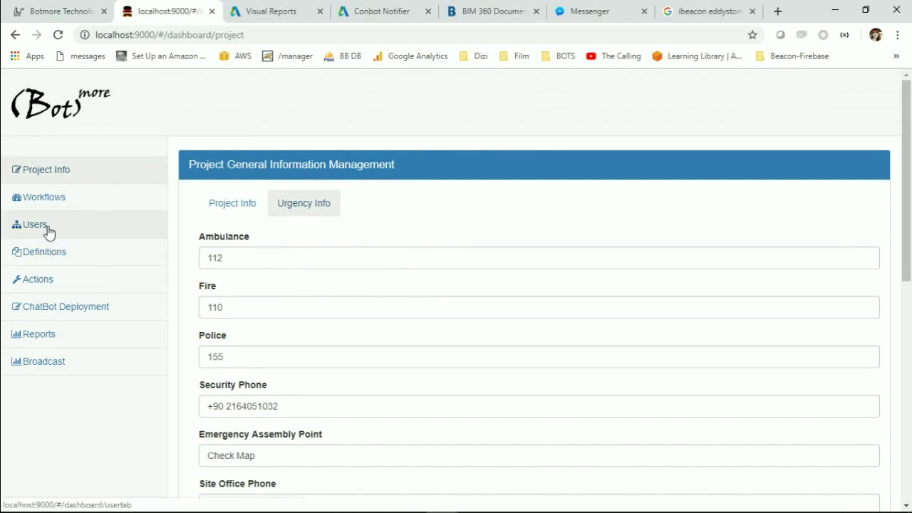
- Open user management and examine the credential and contact fields on the user cards
{"action": "left_click", "coordinate": [46, 235]}
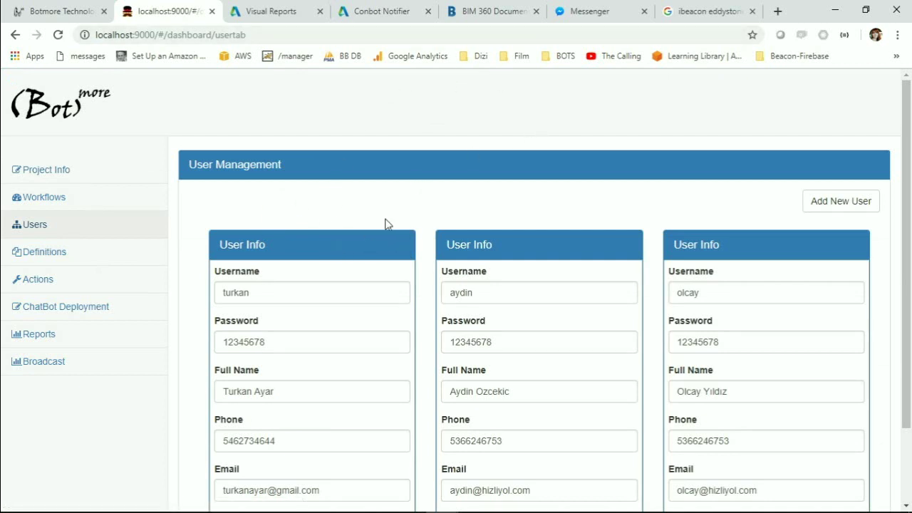
{"action": "scroll", "coordinate": [399, 213], "scroll_direction": "down", "scroll_amount": 2}
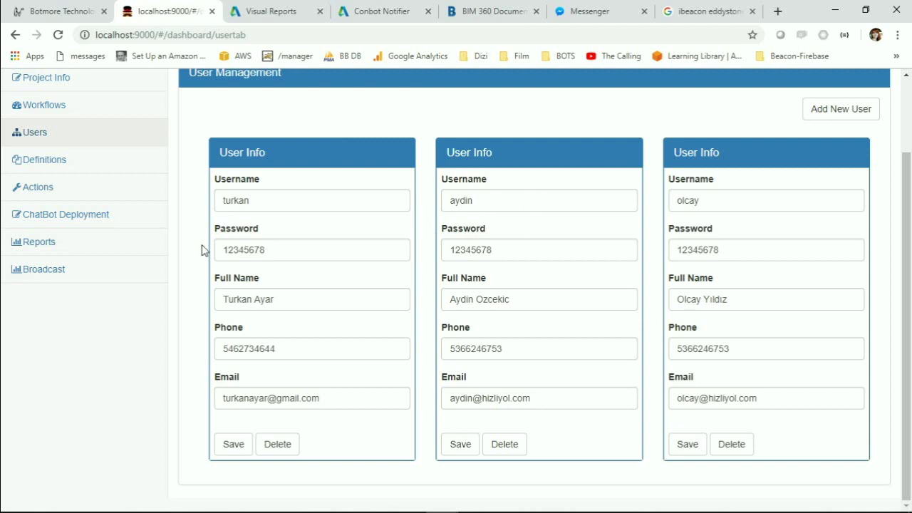
{"action": "left_click", "coordinate": [267, 198]}
{"action": "left_click_drag", "start_coordinate": [267, 198], "coordinate": [233, 200]}
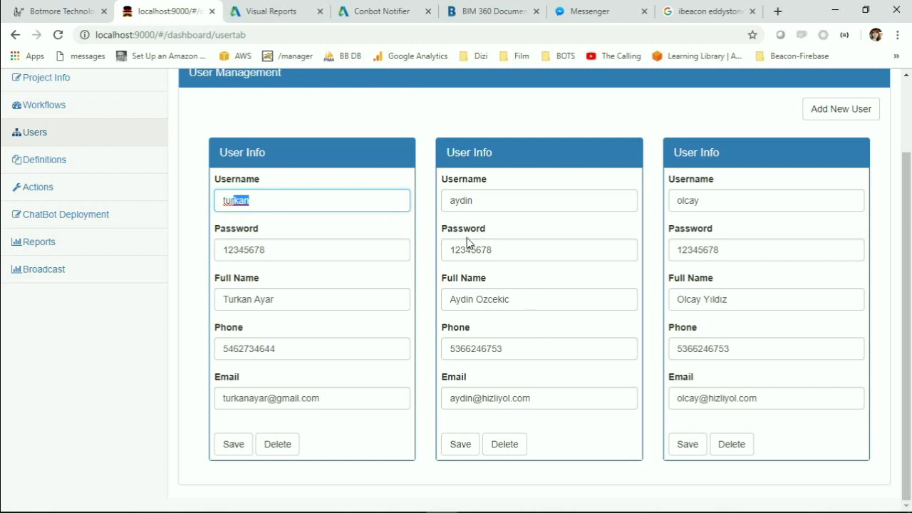
{"action": "scroll", "coordinate": [84, 236], "scroll_direction": "up", "scroll_amount": 2}
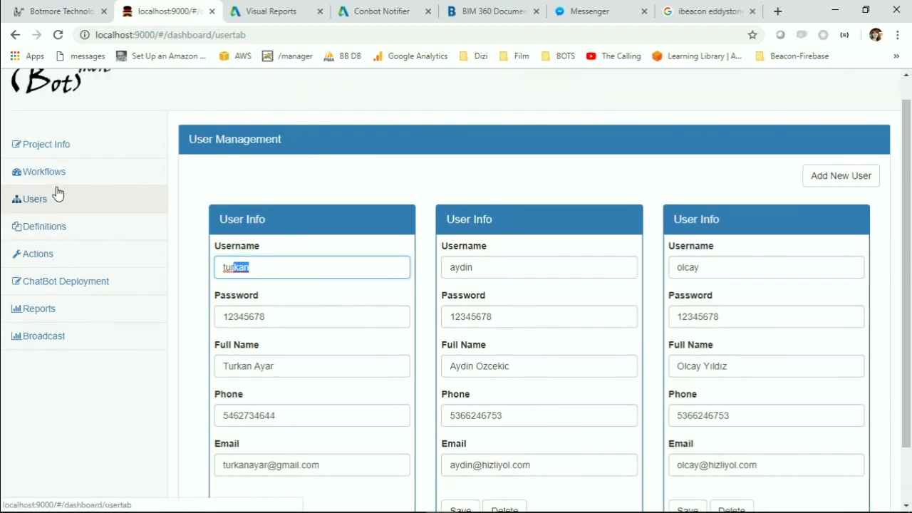
- Open definition management and review all defined locations with their IDs and descriptions
{"action": "left_click", "coordinate": [56, 227]}
{"action": "left_click", "coordinate": [56, 229]}
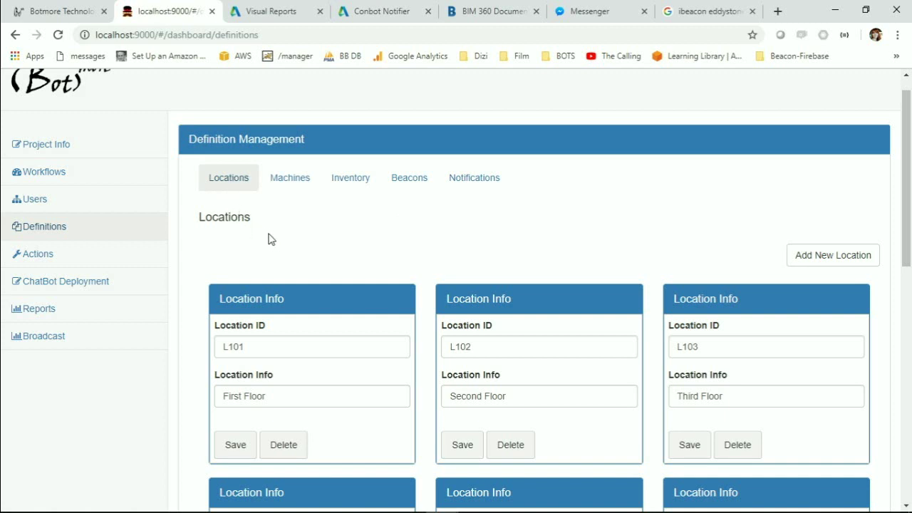
{"action": "scroll", "coordinate": [328, 225], "scroll_direction": "down", "scroll_amount": 1}
{"action": "scroll", "coordinate": [328, 225], "scroll_direction": "down", "scroll_amount": 2}
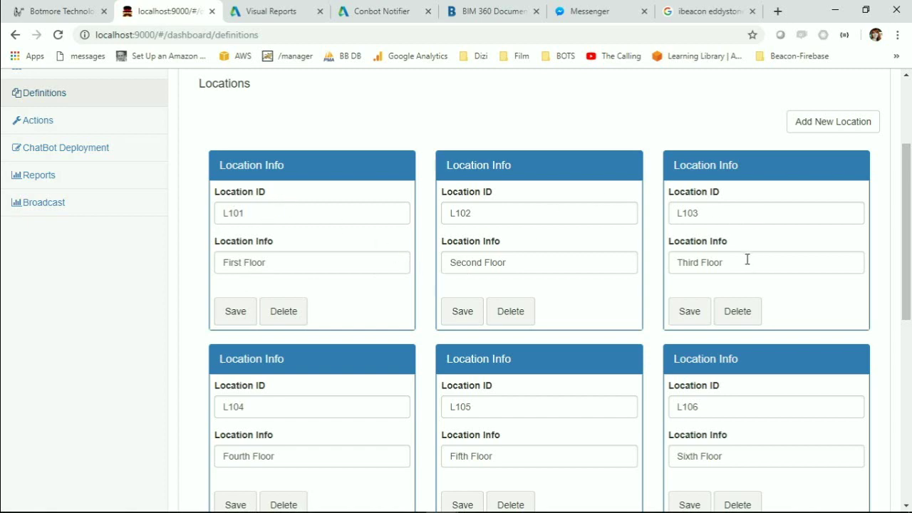
{"action": "scroll", "coordinate": [747, 257], "scroll_direction": "down", "scroll_amount": 3}
{"action": "scroll", "coordinate": [749, 254], "scroll_direction": "down", "scroll_amount": 3}
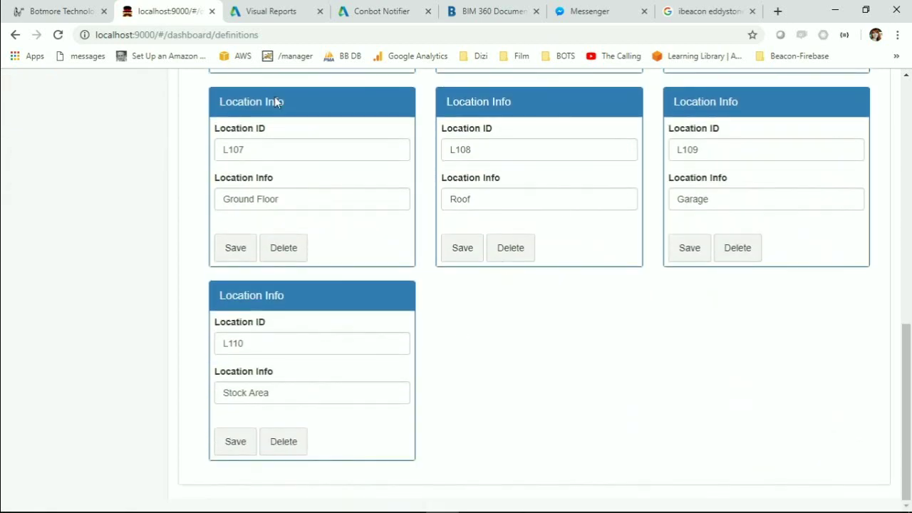
{"action": "scroll", "coordinate": [577, 252], "scroll_direction": "up", "scroll_amount": 8}
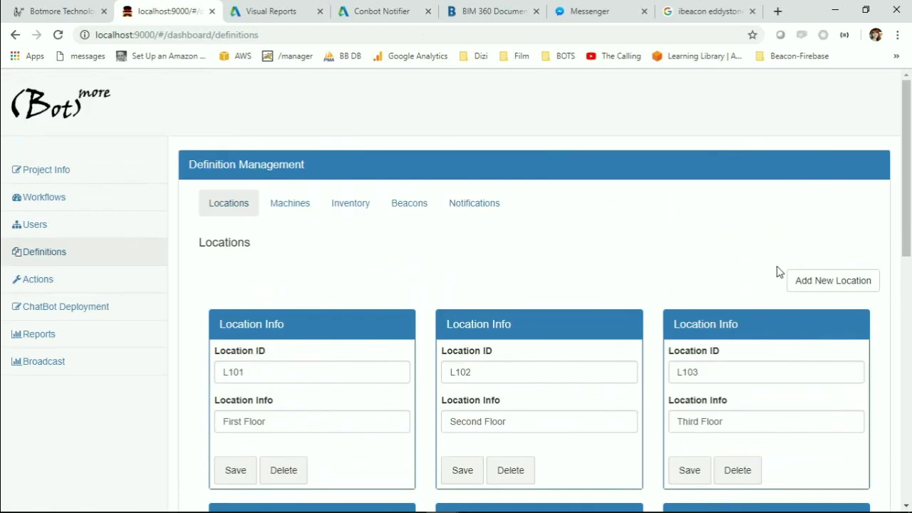
{"action": "scroll", "coordinate": [644, 244], "scroll_direction": "down", "scroll_amount": 1}
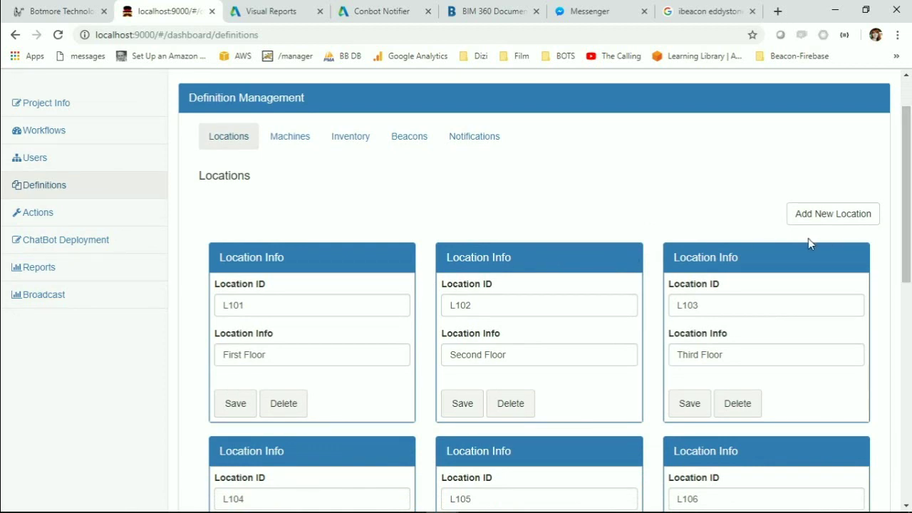
- Review the machine definitions and the inventory definitions with their IDs and descriptions
{"action": "left_click", "coordinate": [300, 135]}
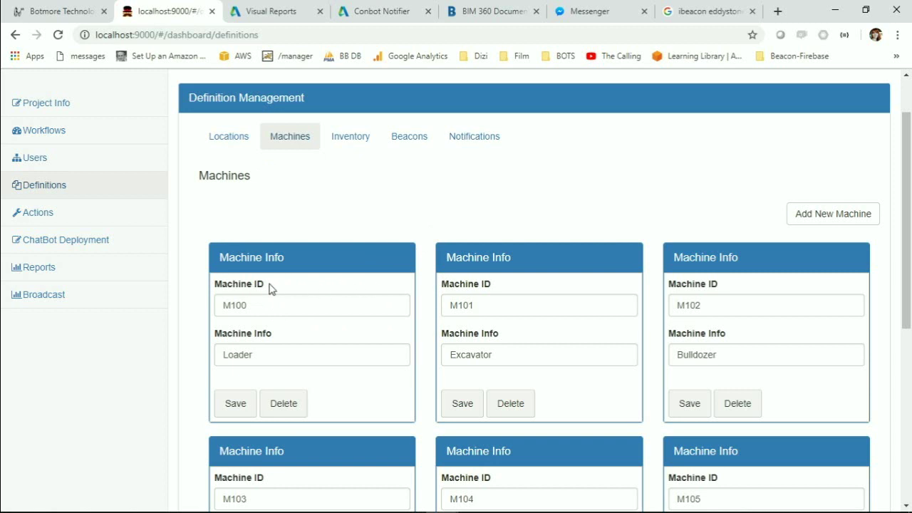
{"action": "double_click", "coordinate": [265, 286]}
{"action": "scroll", "coordinate": [563, 295], "scroll_direction": "down", "scroll_amount": 3}
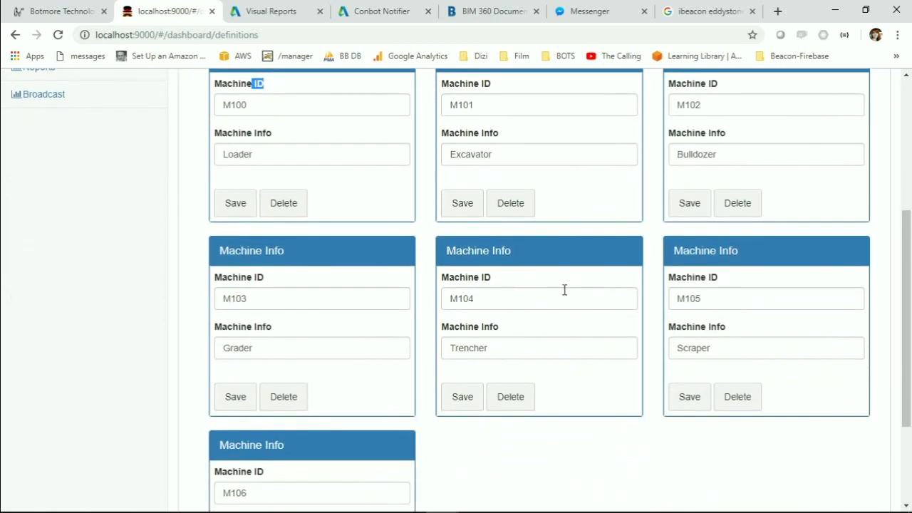
{"action": "scroll", "coordinate": [563, 289], "scroll_direction": "down", "scroll_amount": 2}
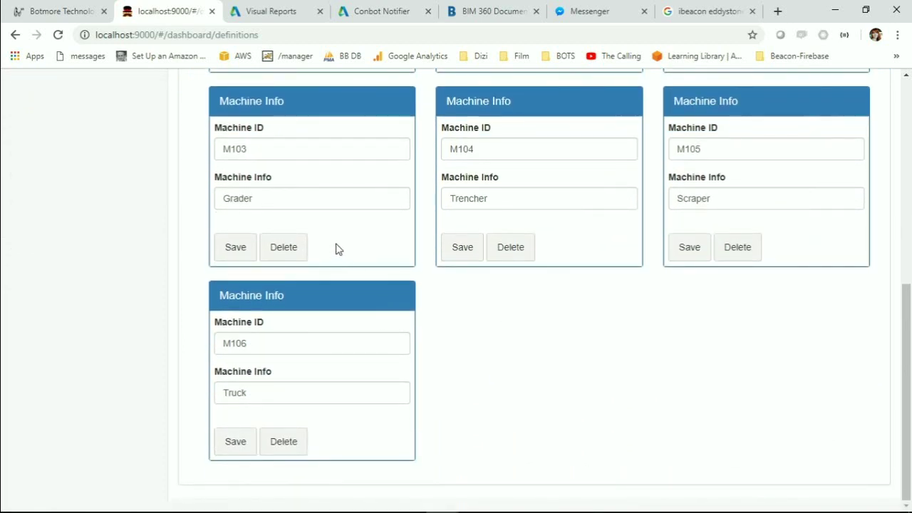
{"action": "scroll", "coordinate": [342, 271], "scroll_direction": "up", "scroll_amount": 5}
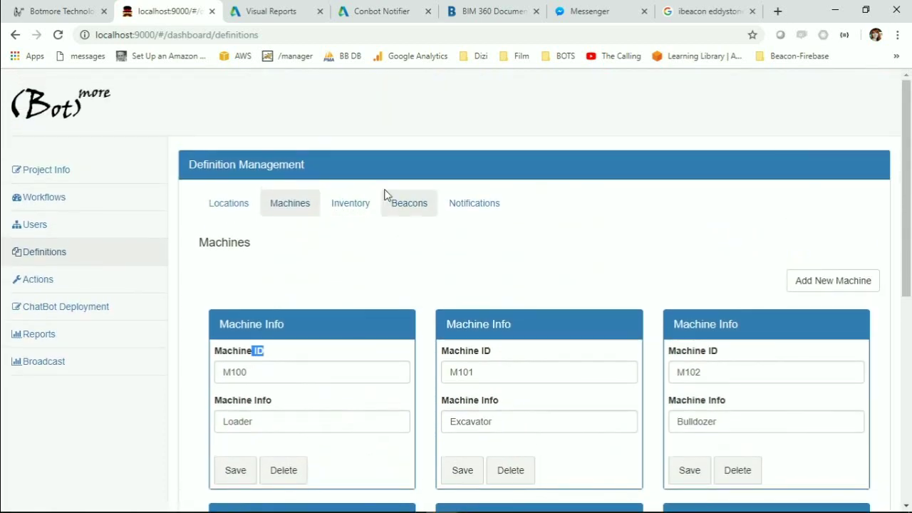
{"action": "left_click", "coordinate": [348, 208]}
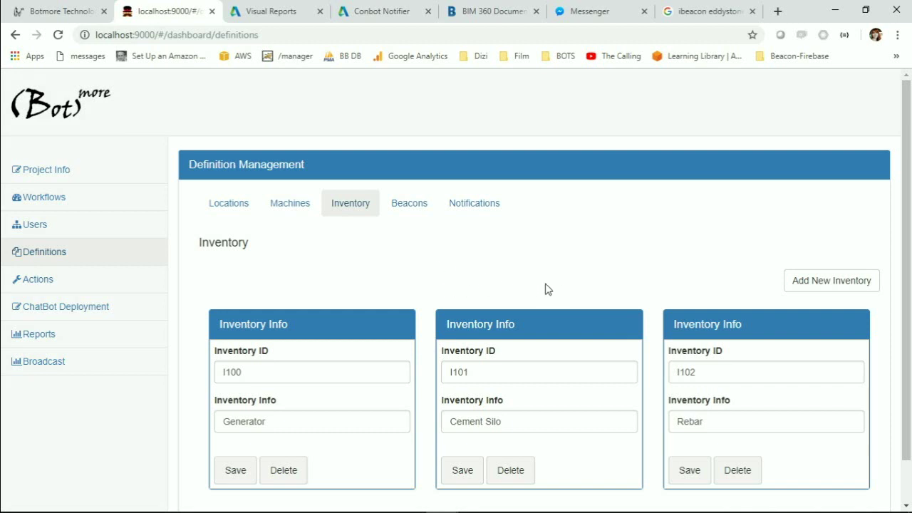
{"action": "scroll", "coordinate": [539, 286], "scroll_direction": "down", "scroll_amount": 1}
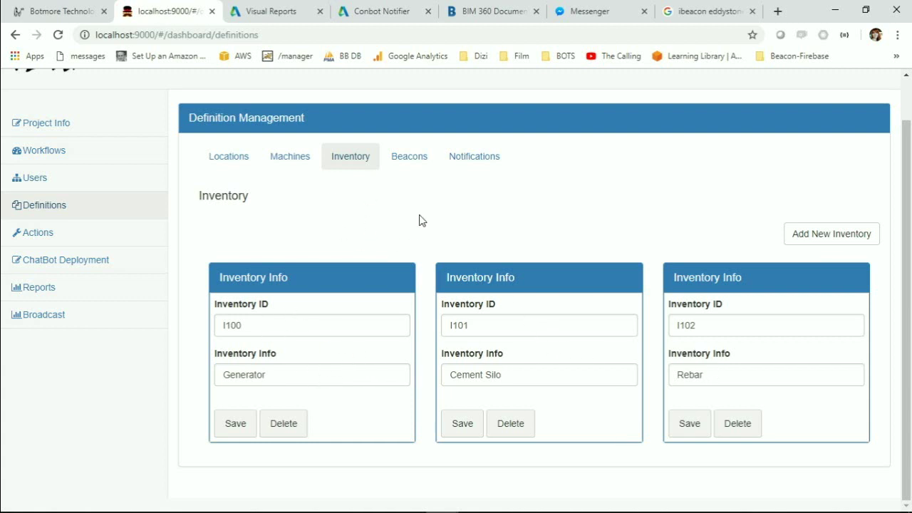
- Show the beacon definitions, view the iBeacon and Eddystone example image in the Google results, and return to the beacon definitions
{"action": "left_click", "coordinate": [411, 158]}
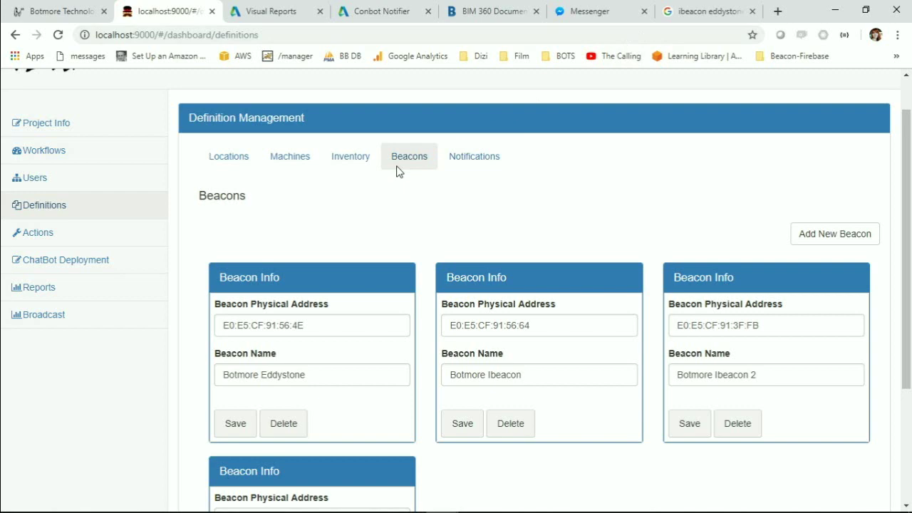
{"action": "left_click", "coordinate": [704, 13]}
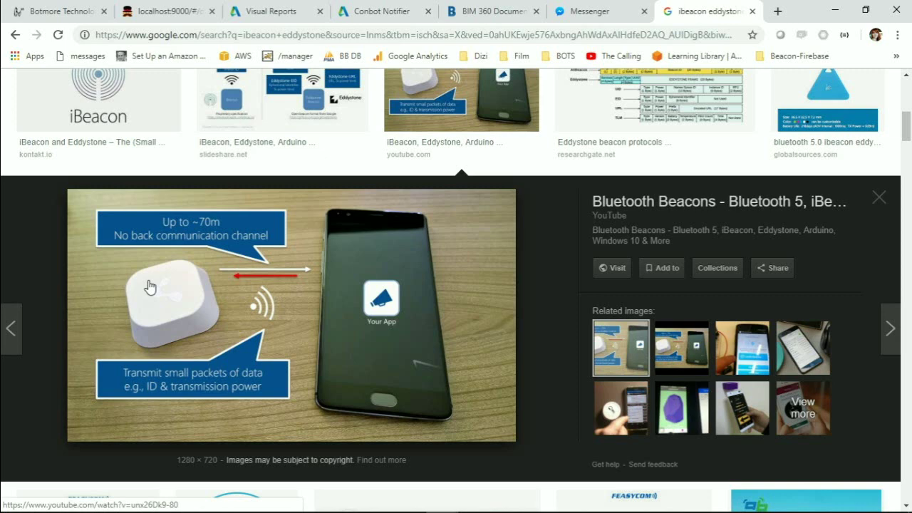
{"action": "left_click", "coordinate": [169, 13]}
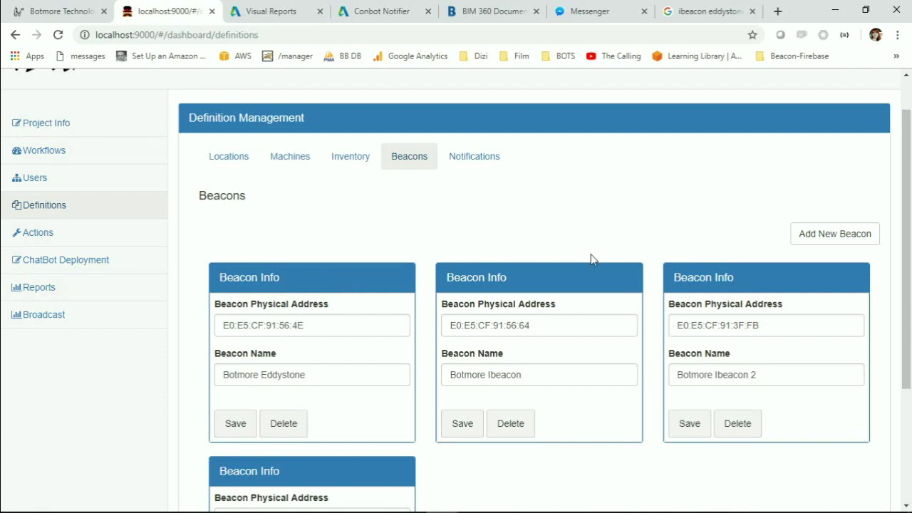
- Examine the Eddystone and iBeacon entries with their beacon names and physical addresses, and open the notification definitions
{"action": "scroll", "coordinate": [591, 258], "scroll_direction": "down", "scroll_amount": 2}
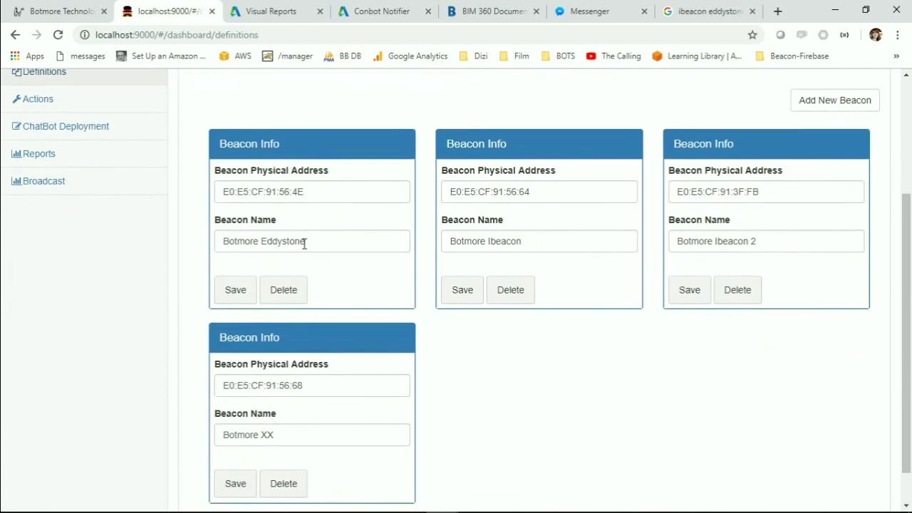
{"action": "left_click_drag", "start_coordinate": [306, 242], "coordinate": [263, 242]}
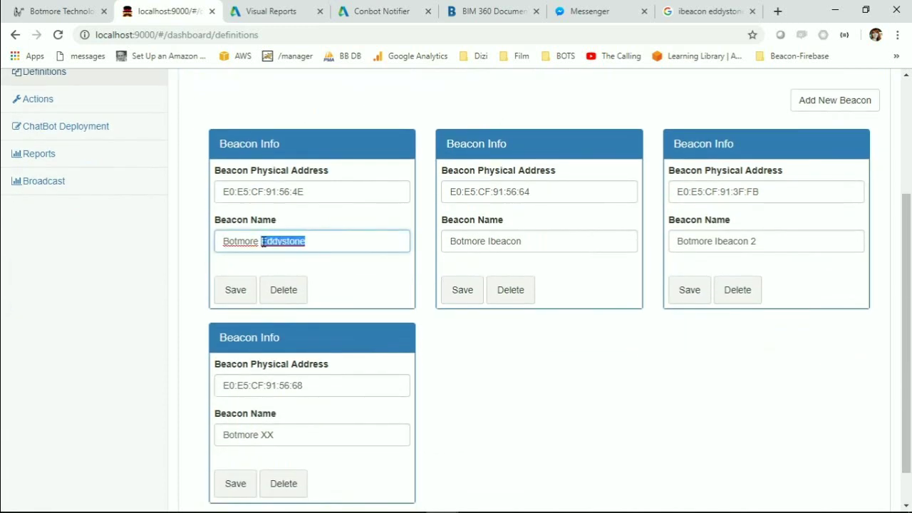
{"action": "left_click_drag", "start_coordinate": [524, 243], "coordinate": [490, 238]}
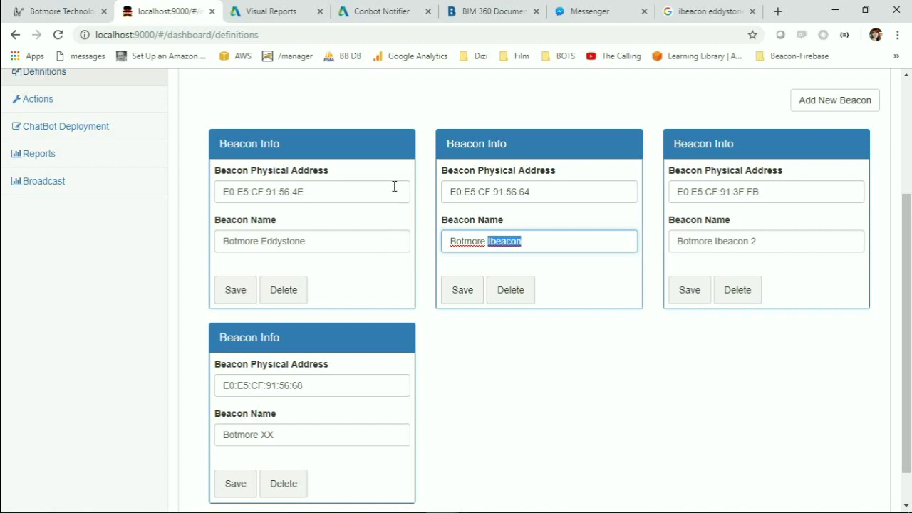
{"action": "scroll", "coordinate": [372, 248], "scroll_direction": "up", "scroll_amount": 2}
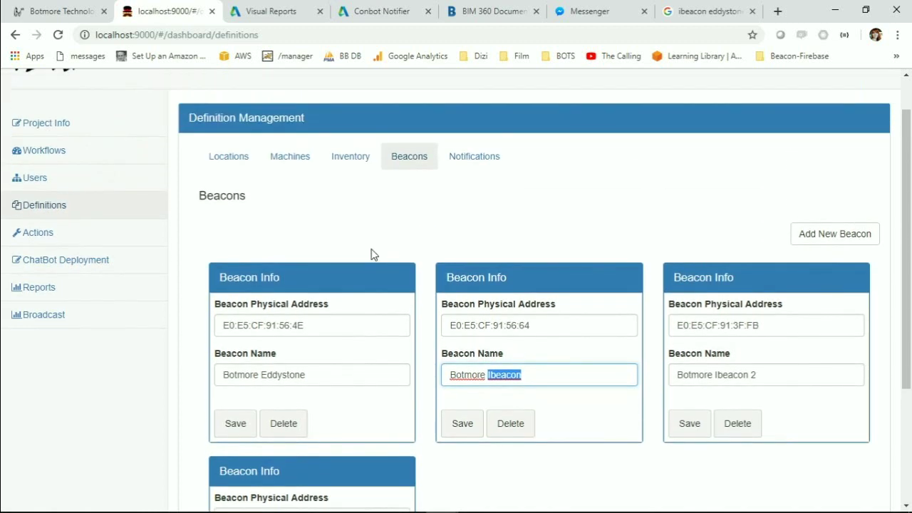
{"action": "scroll", "coordinate": [372, 254], "scroll_direction": "down", "scroll_amount": 1}
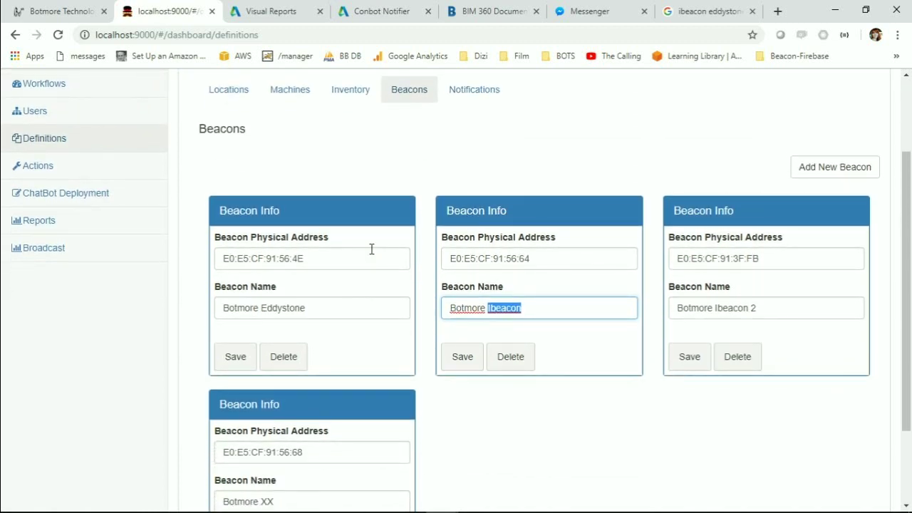
{"action": "scroll", "coordinate": [367, 265], "scroll_direction": "down", "scroll_amount": 2}
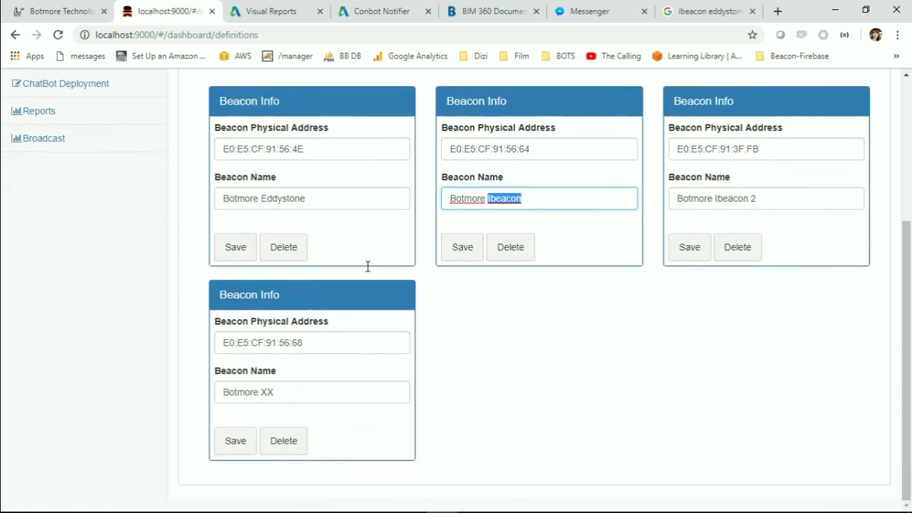
{"action": "scroll", "coordinate": [366, 264], "scroll_direction": "up", "scroll_amount": 2}
{"action": "left_click_drag", "start_coordinate": [312, 285], "coordinate": [192, 298]}
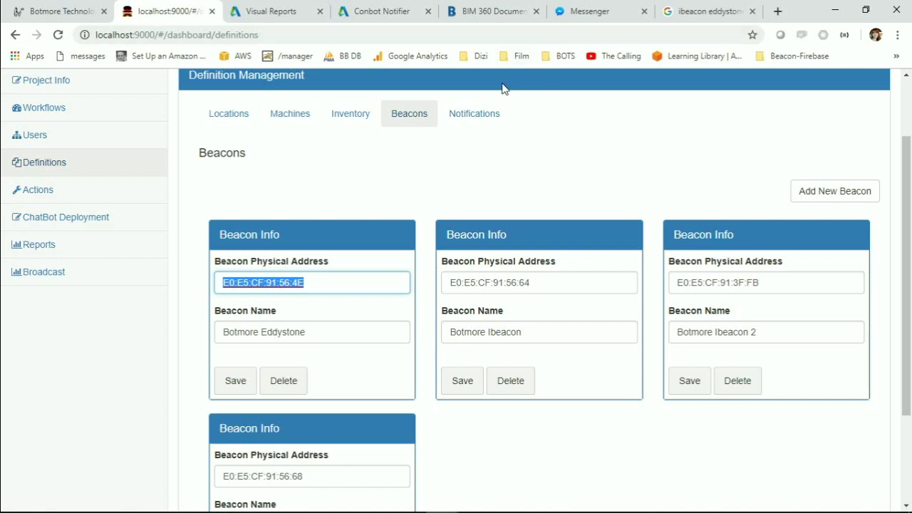
{"action": "left_click", "coordinate": [481, 119]}
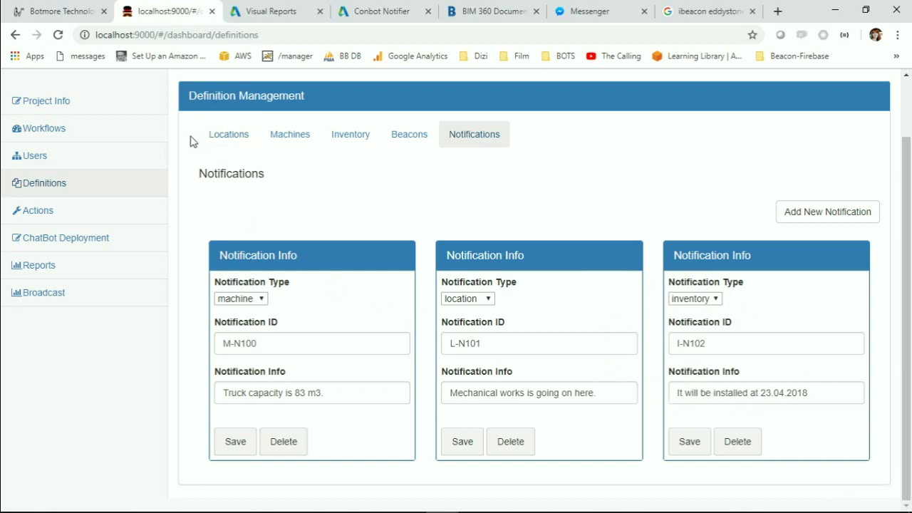
- Open action management and review the location action's beacon, location, notification and push settings
{"action": "left_click", "coordinate": [46, 215]}
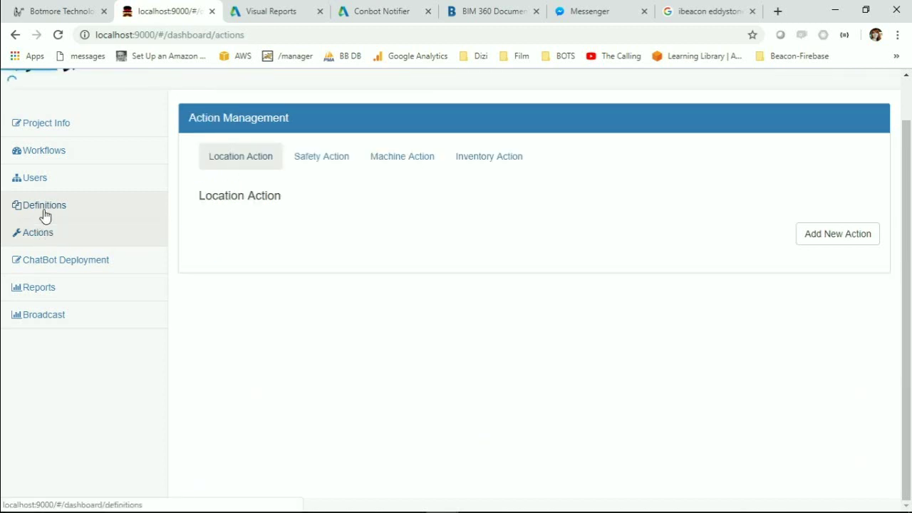
{"action": "scroll", "coordinate": [43, 217], "scroll_direction": "down", "scroll_amount": 1}
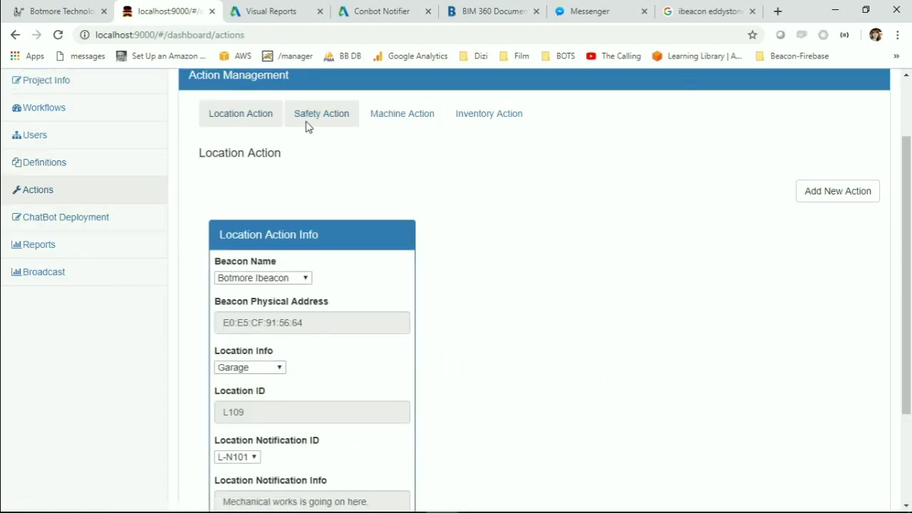
{"action": "scroll", "coordinate": [491, 253], "scroll_direction": "down", "scroll_amount": 2}
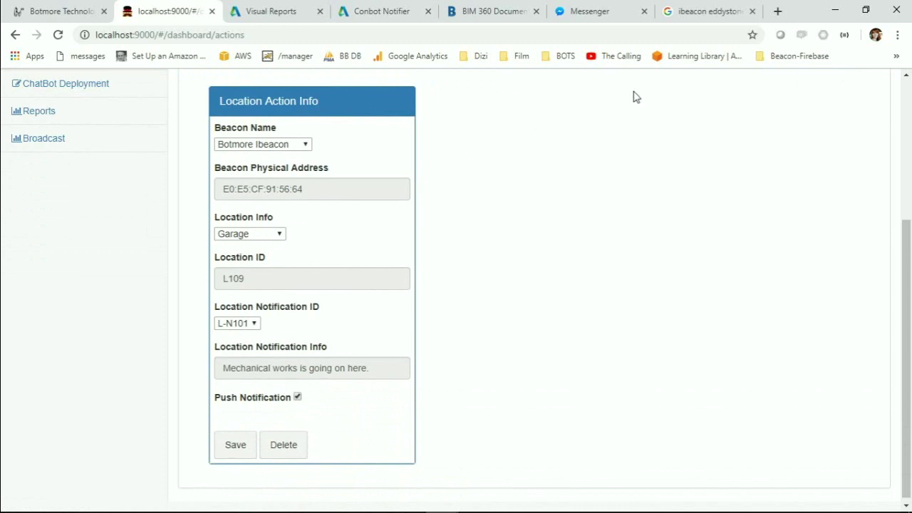
{"action": "scroll", "coordinate": [458, 169], "scroll_direction": "up", "scroll_amount": 3}
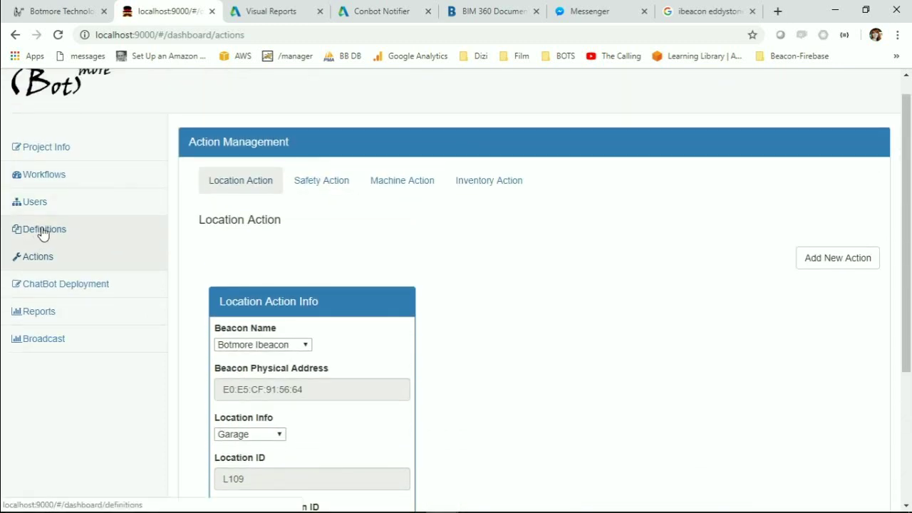
{"action": "scroll", "coordinate": [448, 206], "scroll_direction": "down", "scroll_amount": 2}
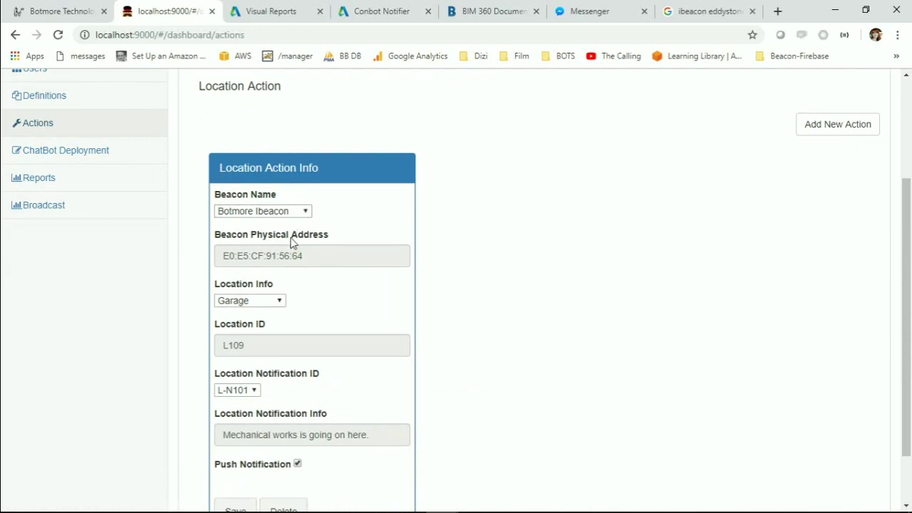
{"action": "scroll", "coordinate": [389, 256], "scroll_direction": "down", "scroll_amount": 1}
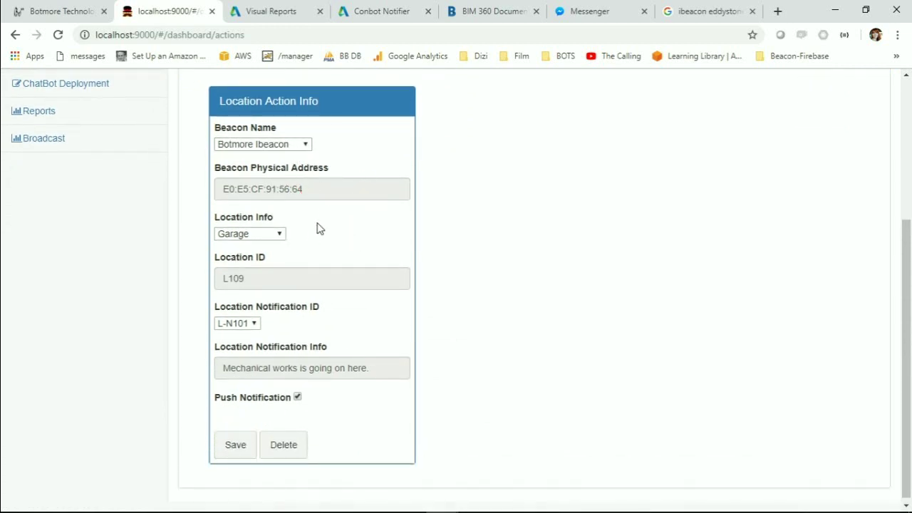
- Show the location and notification ID choices of the location action, keeping Garage and L-N101 selected
{"action": "left_click", "coordinate": [282, 235]}
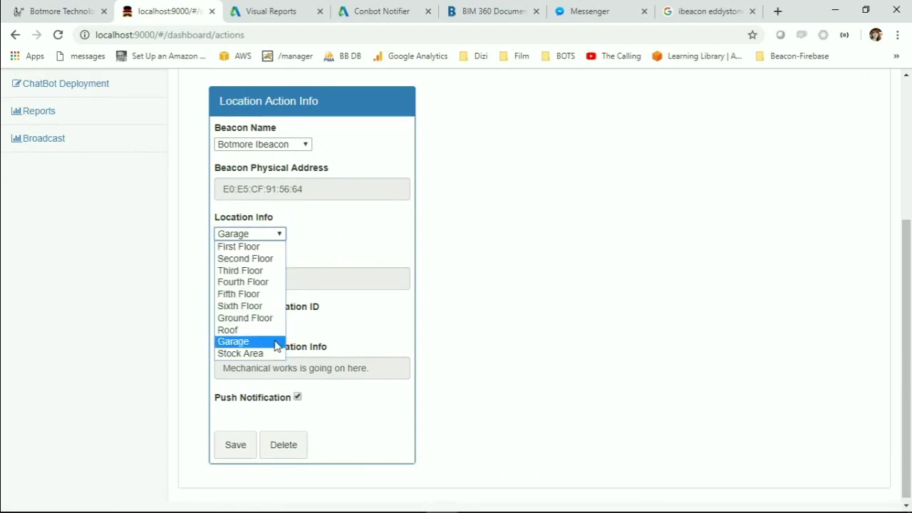
{"action": "left_click", "coordinate": [253, 341]}
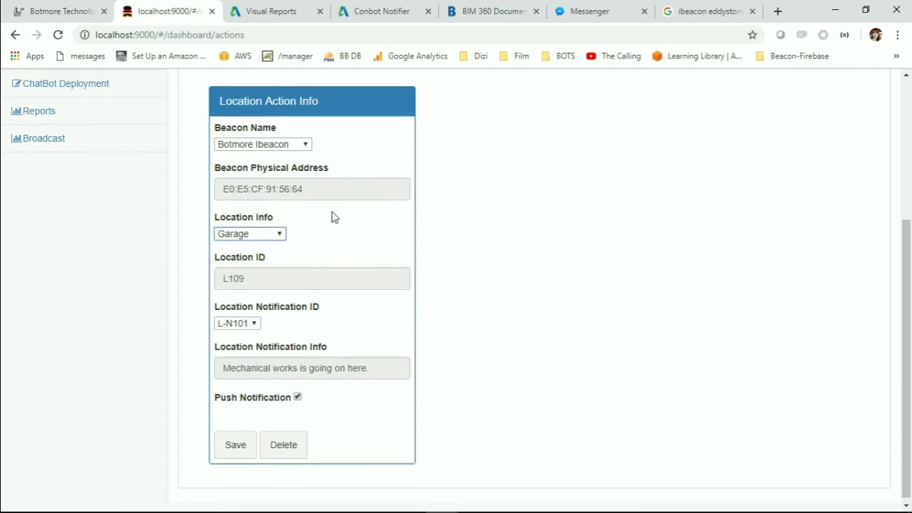
{"action": "scroll", "coordinate": [335, 213], "scroll_direction": "down", "scroll_amount": 1}
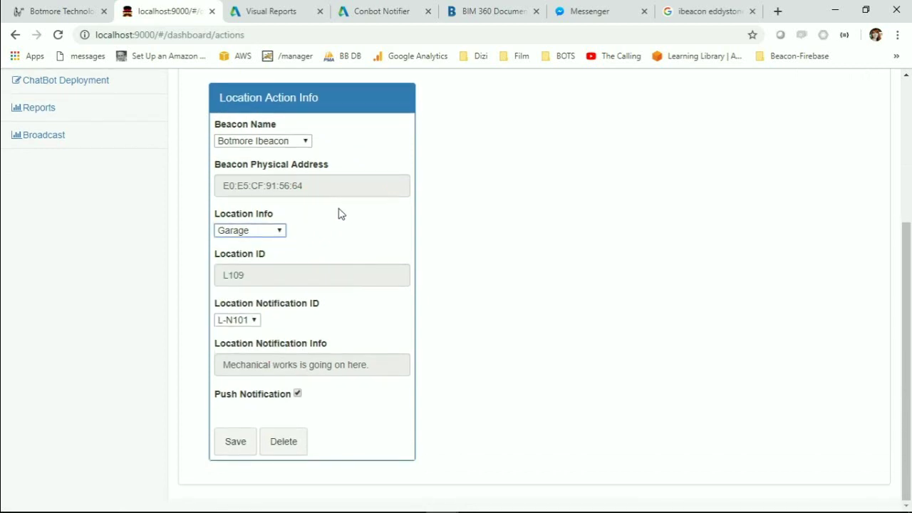
{"action": "left_click", "coordinate": [252, 322]}
{"action": "left_click", "coordinate": [248, 335]}
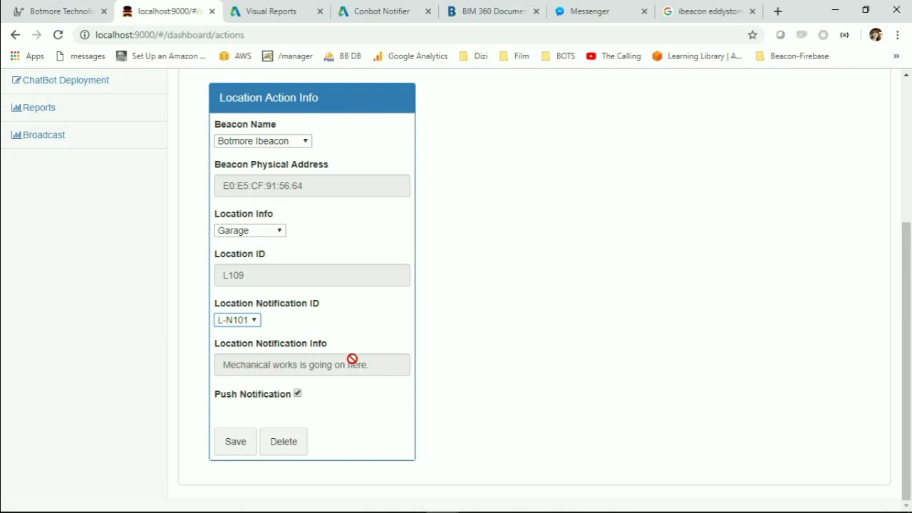
- Switch the location action's push notification off and back on to demonstrate the option
{"action": "left_click", "coordinate": [298, 394]}
{"action": "left_click", "coordinate": [298, 395]}
{"action": "scroll", "coordinate": [441, 398], "scroll_direction": "up", "scroll_amount": 1}
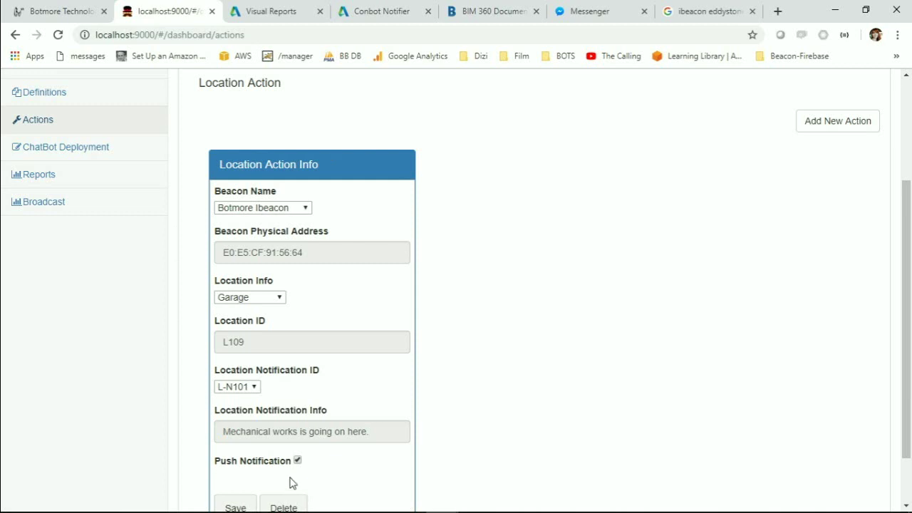
{"action": "scroll", "coordinate": [547, 228], "scroll_direction": "down", "scroll_amount": 1}
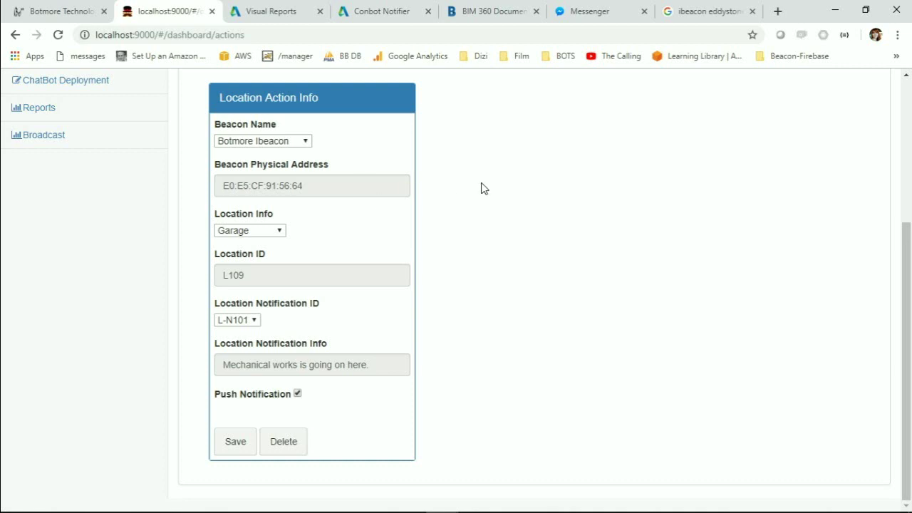
- Show the safety action and examine its beacon, "Check the ladder !" notification text and push setting
{"action": "scroll", "coordinate": [484, 190], "scroll_direction": "up", "scroll_amount": 2}
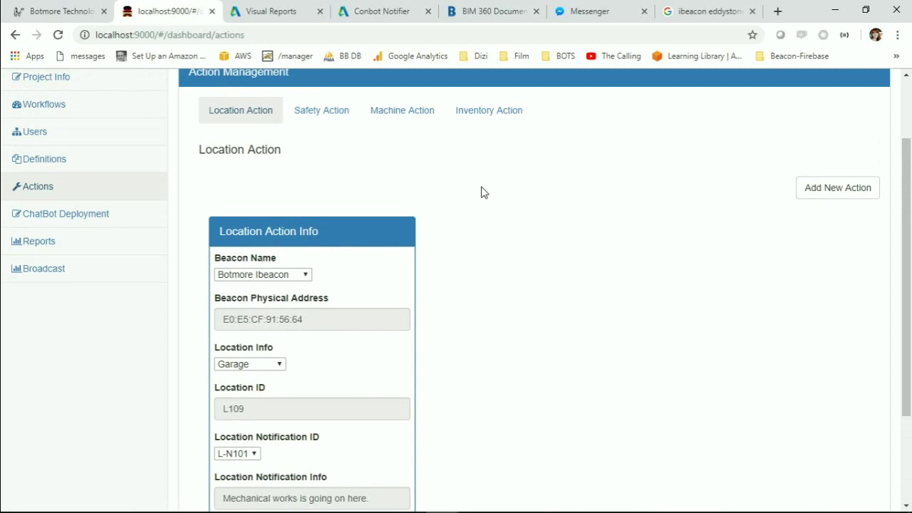
{"action": "left_click", "coordinate": [334, 110]}
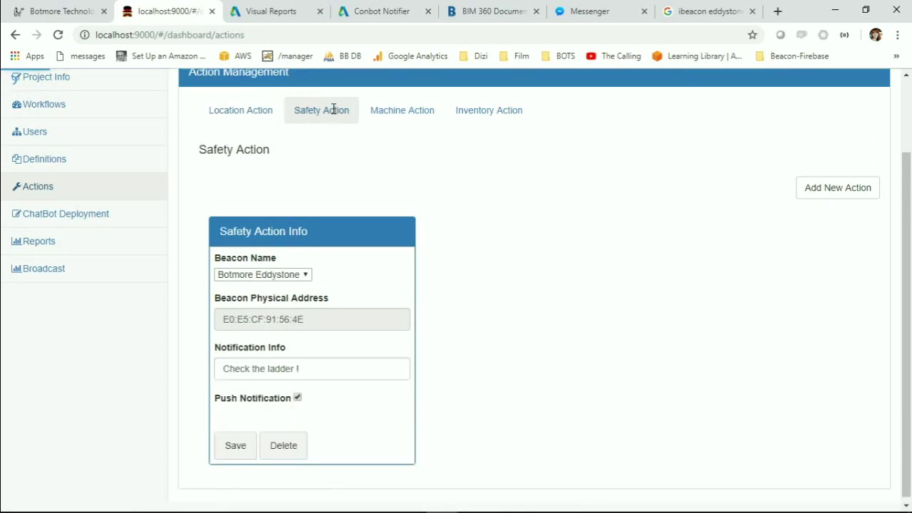
{"action": "scroll", "coordinate": [347, 126], "scroll_direction": "down", "scroll_amount": 1}
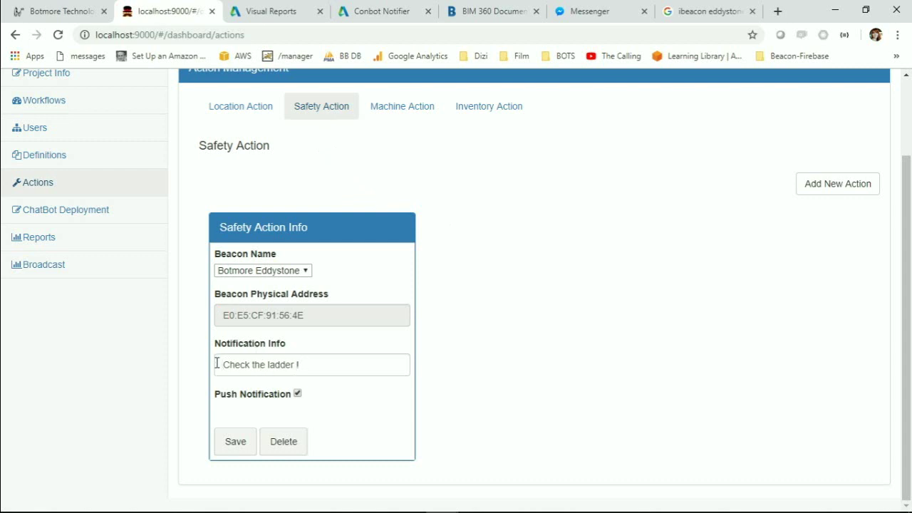
{"action": "left_click", "coordinate": [307, 364]}
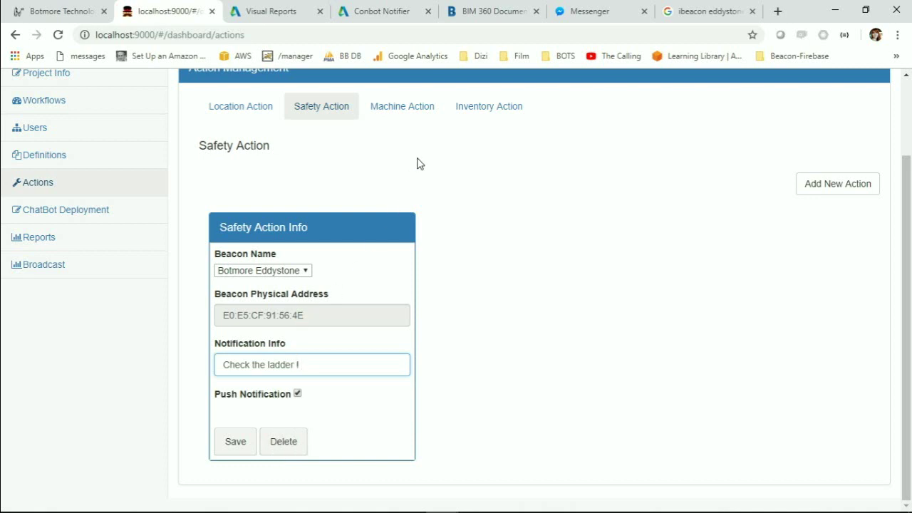
- Show the machine action and review its beacon, machine, notification and push settings
{"action": "left_click", "coordinate": [411, 106]}
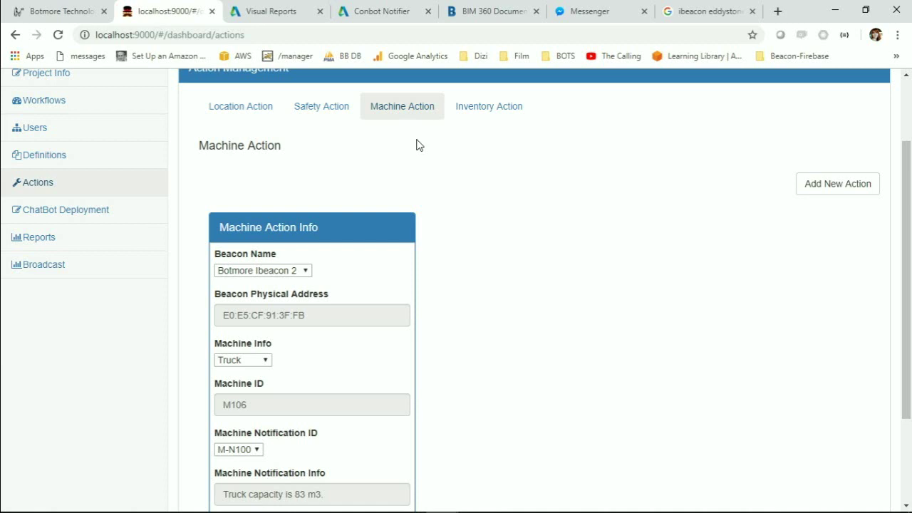
{"action": "scroll", "coordinate": [418, 145], "scroll_direction": "down", "scroll_amount": 2}
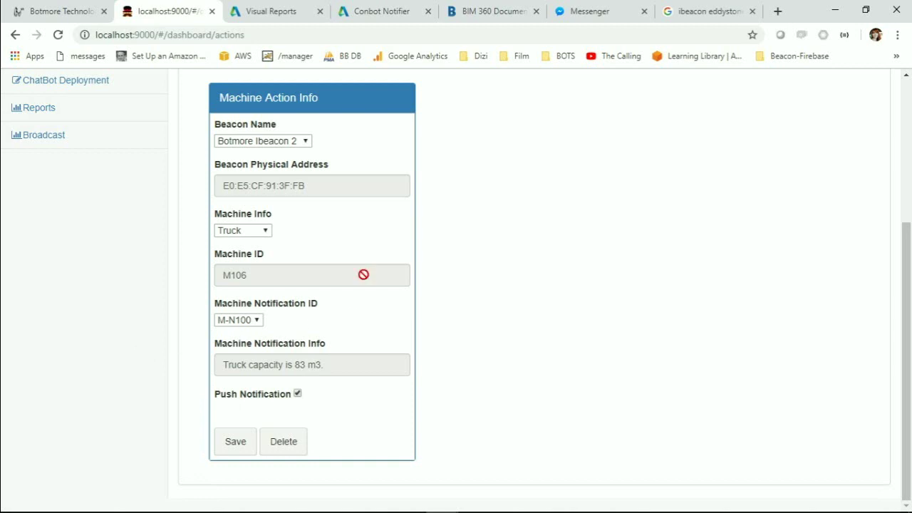
{"action": "scroll", "coordinate": [348, 216], "scroll_direction": "up", "scroll_amount": 3}
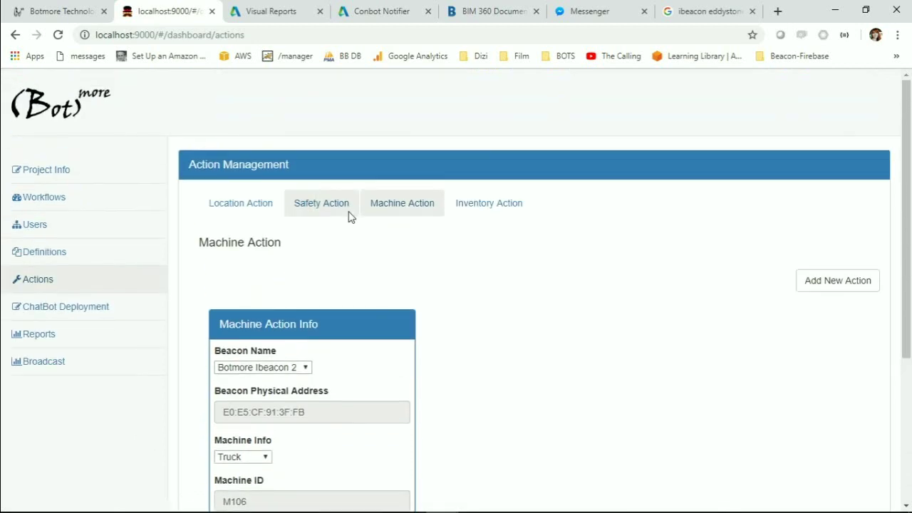
{"action": "scroll", "coordinate": [328, 211], "scroll_direction": "down", "scroll_amount": 2}
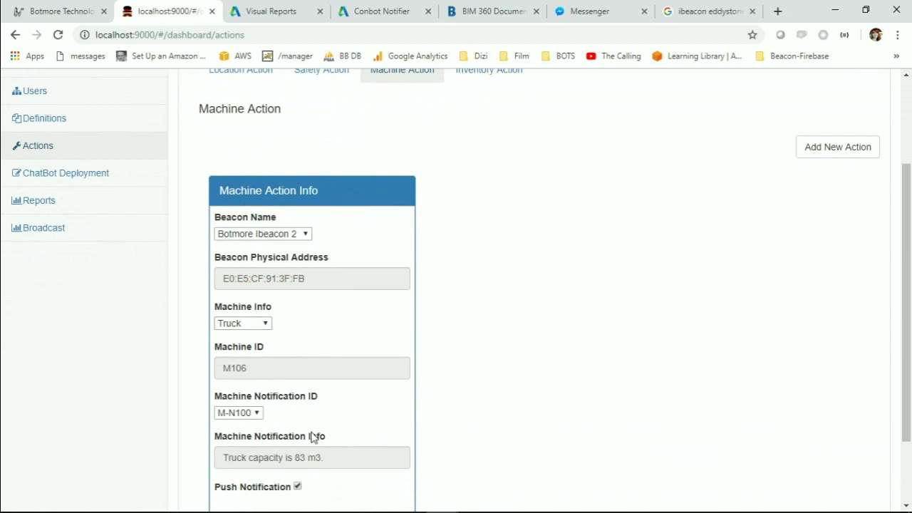
{"action": "scroll", "coordinate": [358, 308], "scroll_direction": "down", "scroll_amount": 2}
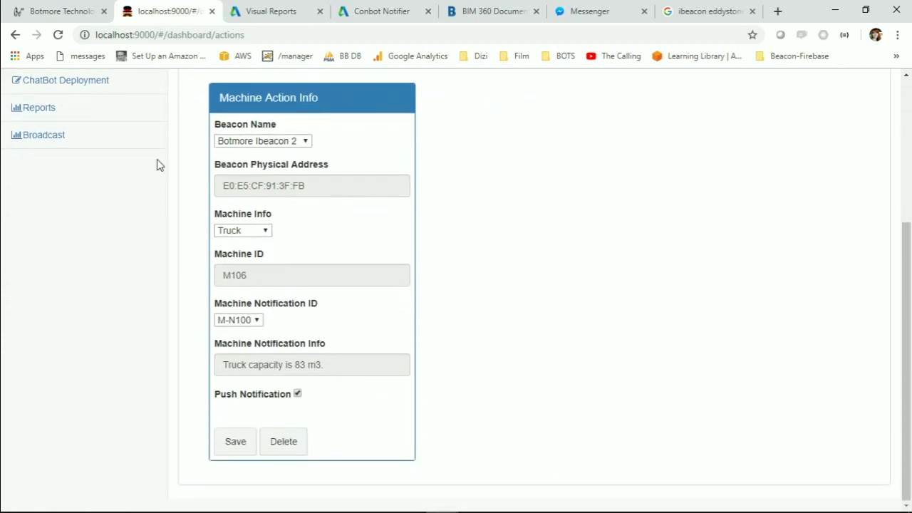
{"action": "scroll", "coordinate": [306, 125], "scroll_direction": "up", "scroll_amount": 3}
{"action": "scroll", "coordinate": [305, 126], "scroll_direction": "up", "scroll_amount": 1}
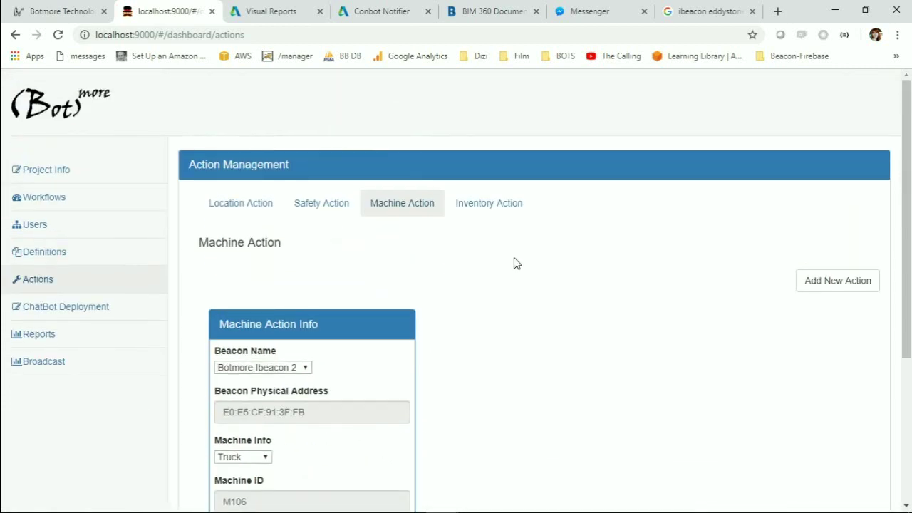
- Show the inventory action and view its inventory choices, keeping Generator selected
{"action": "left_click", "coordinate": [489, 200]}
{"action": "scroll", "coordinate": [495, 200], "scroll_direction": "down", "scroll_amount": 3}
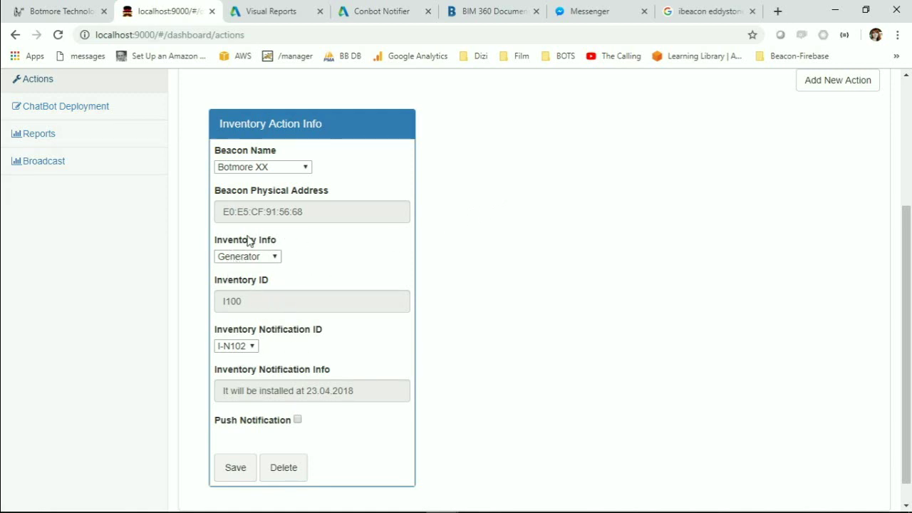
{"action": "left_click", "coordinate": [277, 258]}
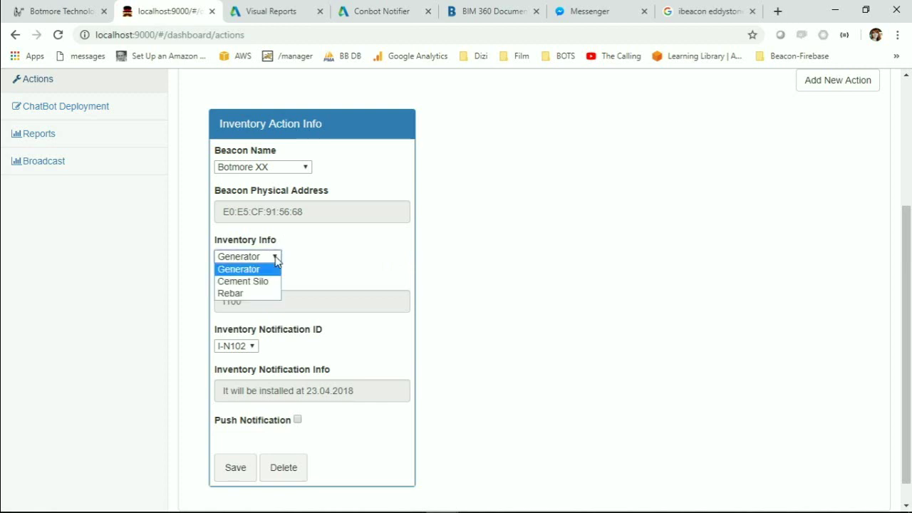
{"action": "left_click", "coordinate": [276, 266]}
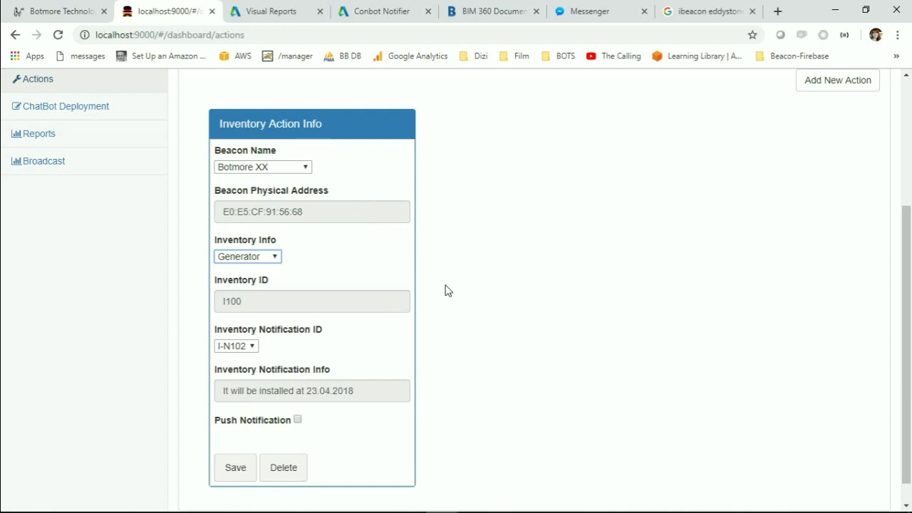
- Open report management to show the user report
{"action": "scroll", "coordinate": [449, 297], "scroll_direction": "up", "scroll_amount": 3}
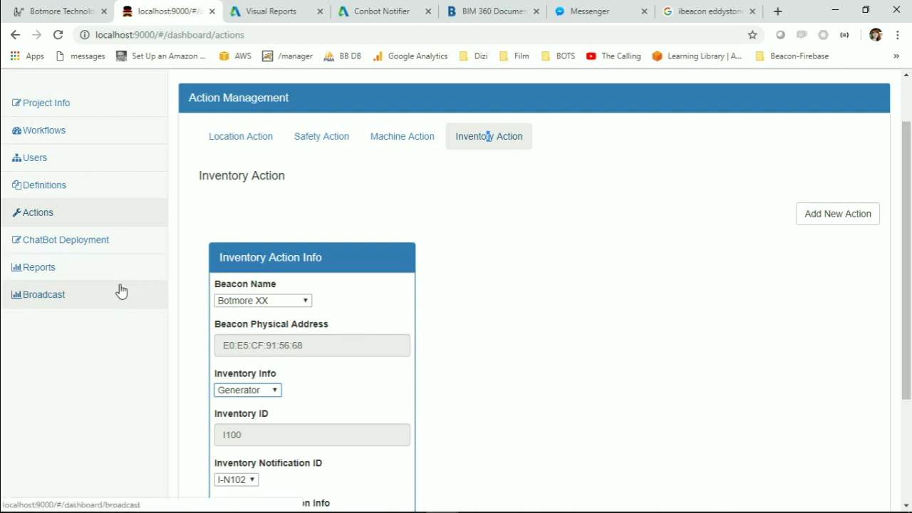
{"action": "left_click", "coordinate": [63, 267]}
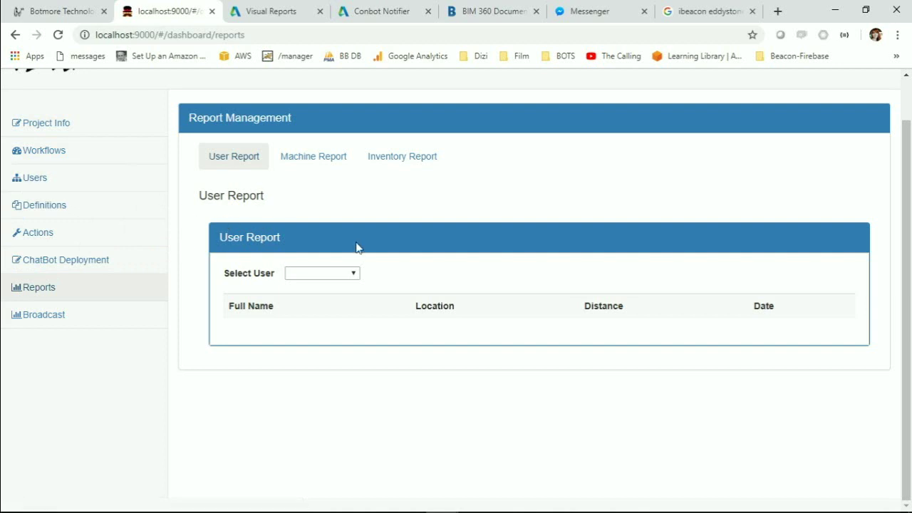
- Show the user report for the second listed user and examine the Garage entry's location and date
{"action": "left_click", "coordinate": [338, 274]}
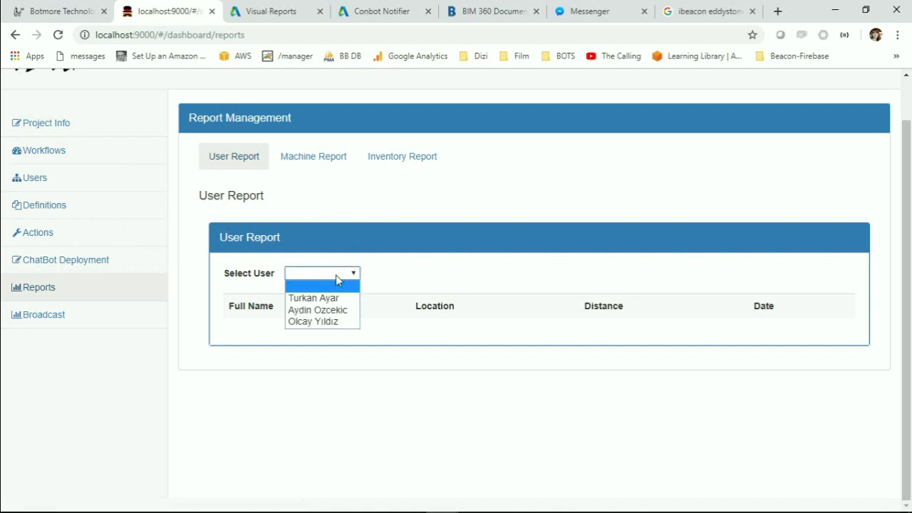
{"action": "left_click", "coordinate": [320, 310]}
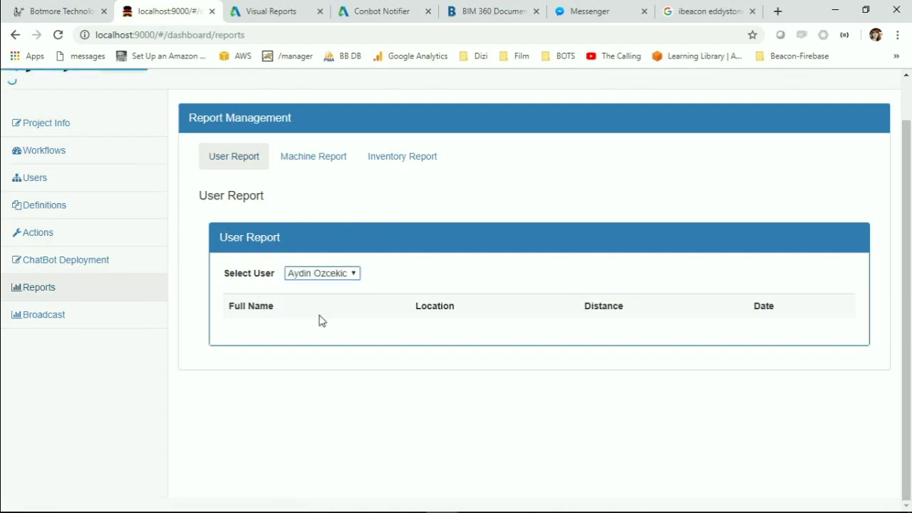
{"action": "scroll", "coordinate": [373, 267], "scroll_direction": "down", "scroll_amount": 2}
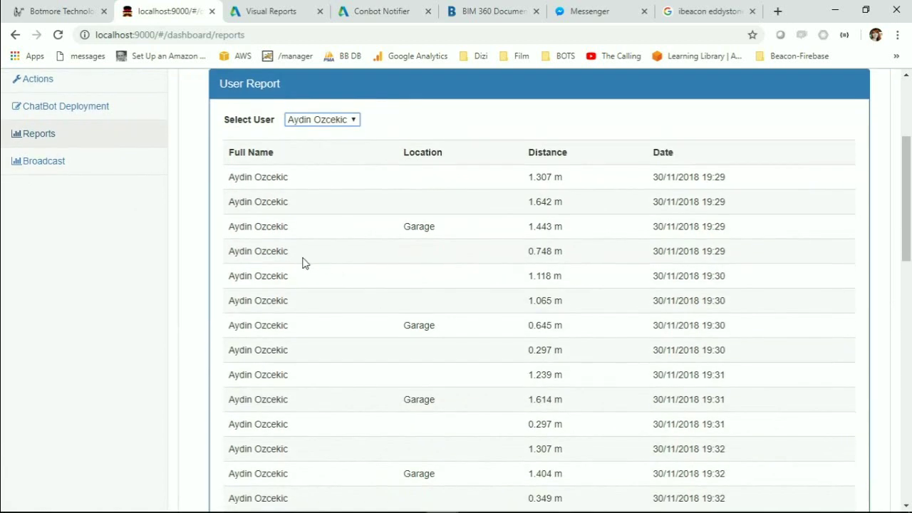
{"action": "left_click", "coordinate": [234, 226]}
{"action": "left_click_drag", "start_coordinate": [401, 226], "coordinate": [433, 229]}
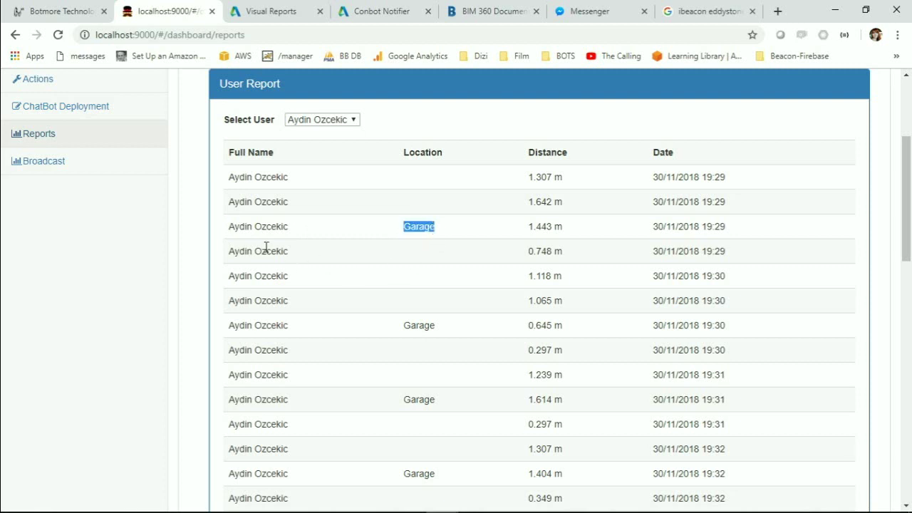
{"action": "left_click", "coordinate": [231, 228]}
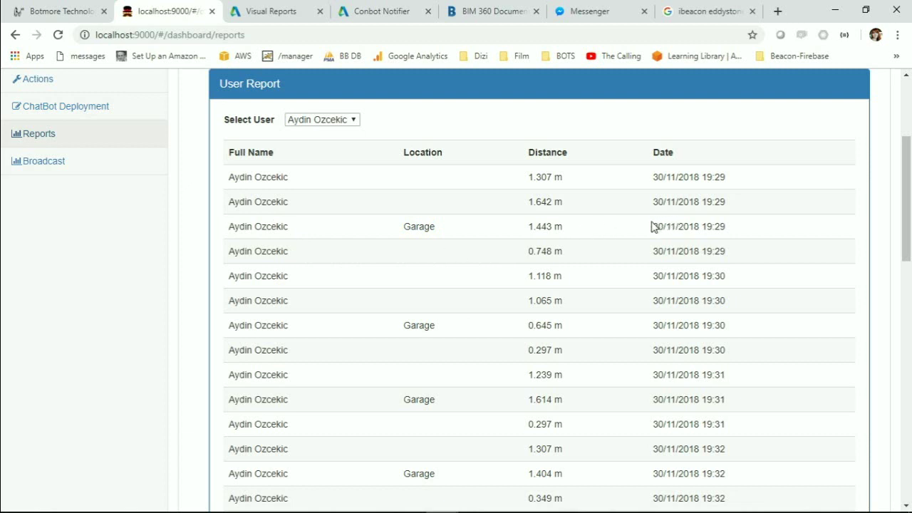
{"action": "left_click_drag", "start_coordinate": [651, 227], "coordinate": [727, 221]}
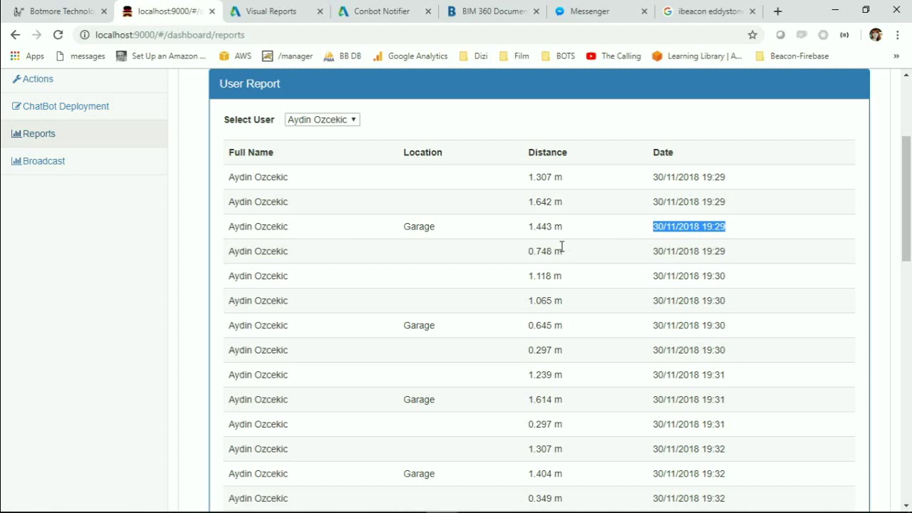
- Show the machine report for the Loader and examine the first entry's machine name and date
{"action": "scroll", "coordinate": [561, 246], "scroll_direction": "up", "scroll_amount": 1}
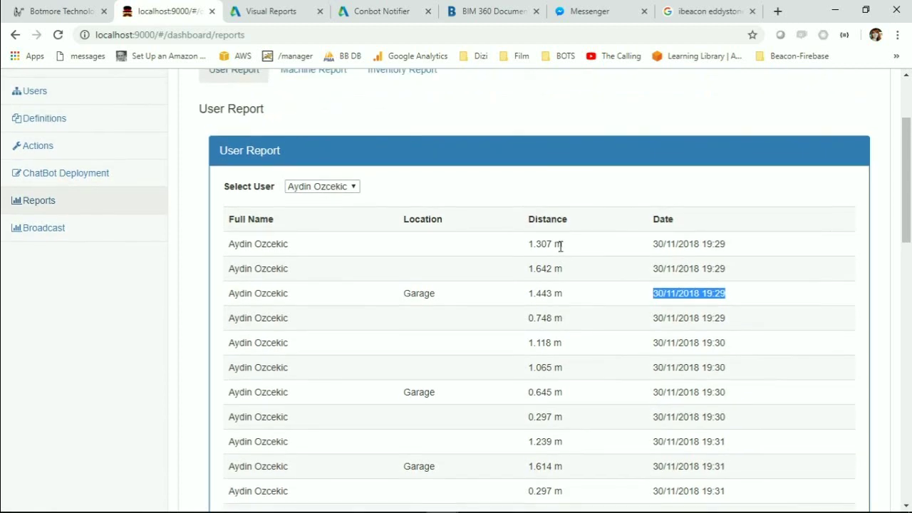
{"action": "scroll", "coordinate": [559, 245], "scroll_direction": "up", "scroll_amount": 2}
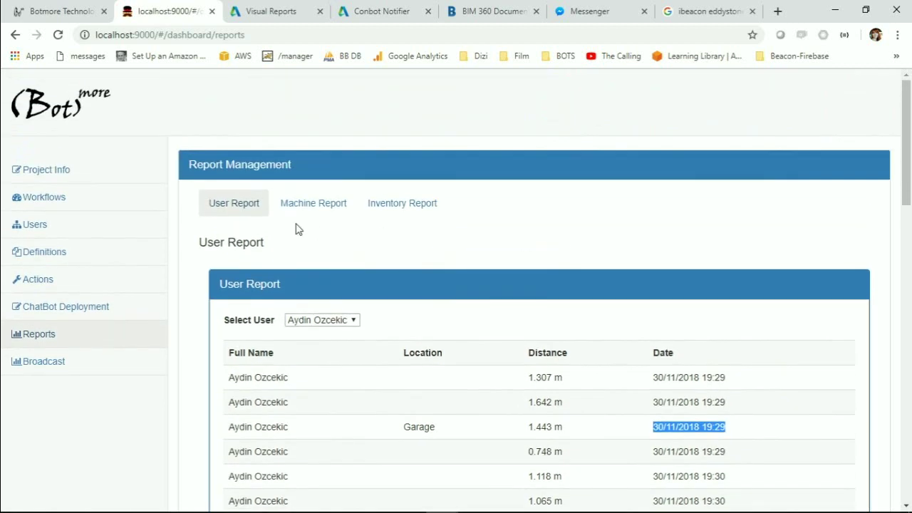
{"action": "left_click", "coordinate": [310, 202]}
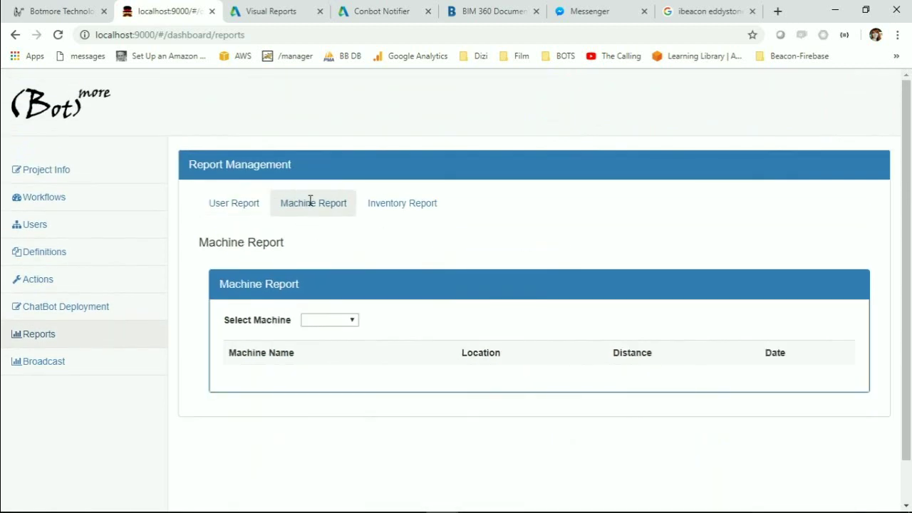
{"action": "left_click", "coordinate": [349, 321]}
{"action": "left_click", "coordinate": [335, 345]}
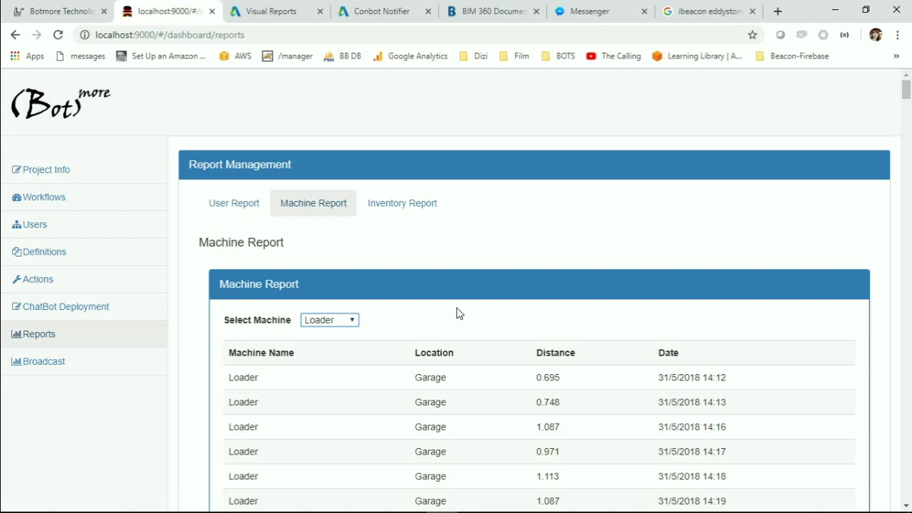
{"action": "scroll", "coordinate": [447, 318], "scroll_direction": "down", "scroll_amount": 2}
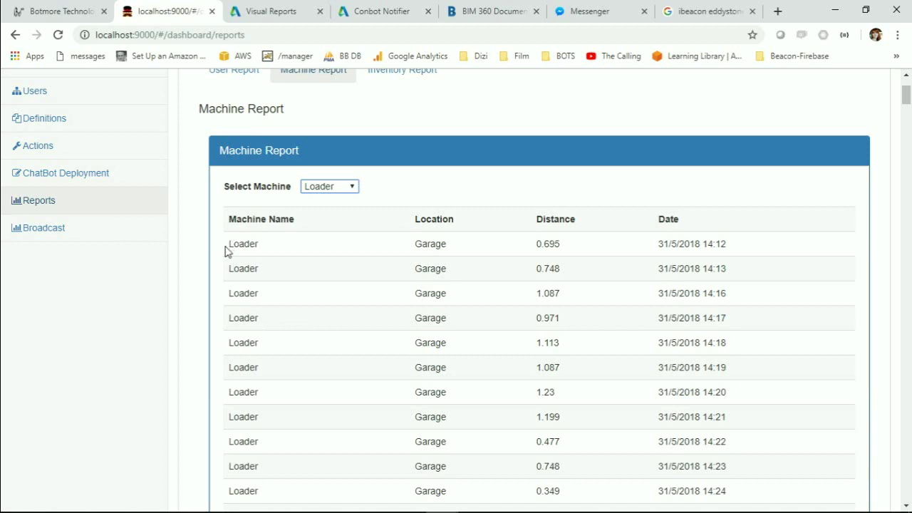
{"action": "left_click_drag", "start_coordinate": [228, 244], "coordinate": [248, 242]}
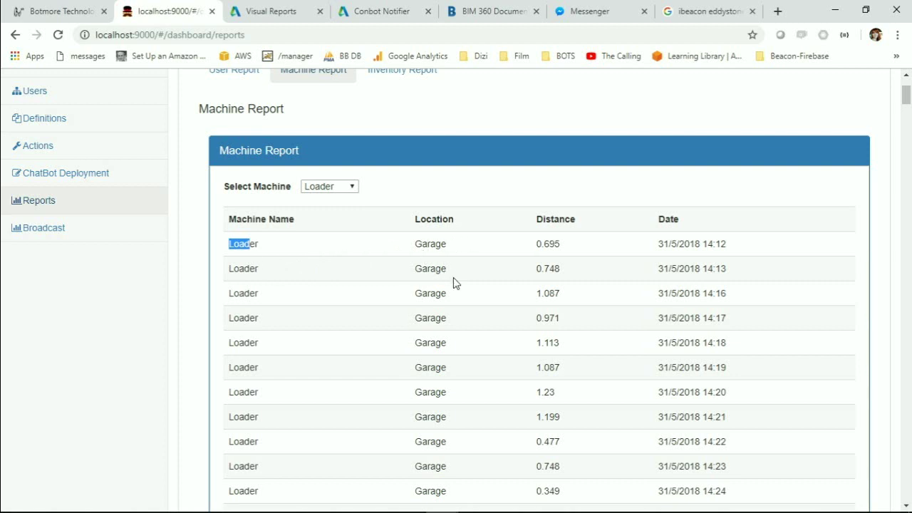
{"action": "left_click_drag", "start_coordinate": [657, 245], "coordinate": [728, 255]}
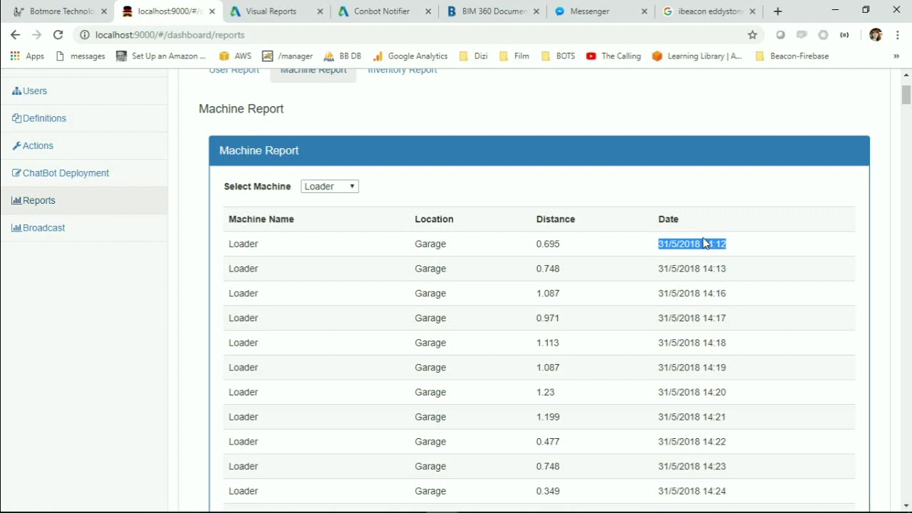
- Show the inventory report for the Generator and examine its location entries
{"action": "scroll", "coordinate": [539, 213], "scroll_direction": "up", "scroll_amount": 3}
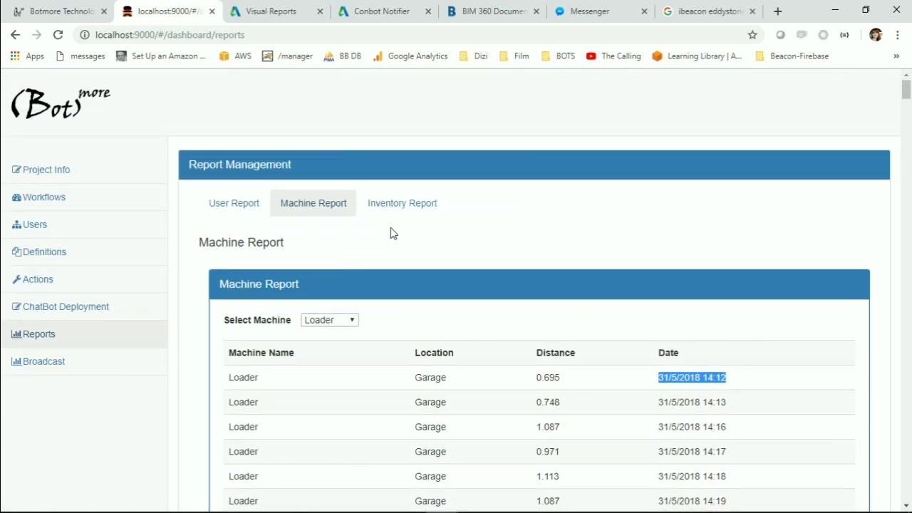
{"action": "left_click", "coordinate": [406, 205]}
{"action": "left_click", "coordinate": [352, 320]}
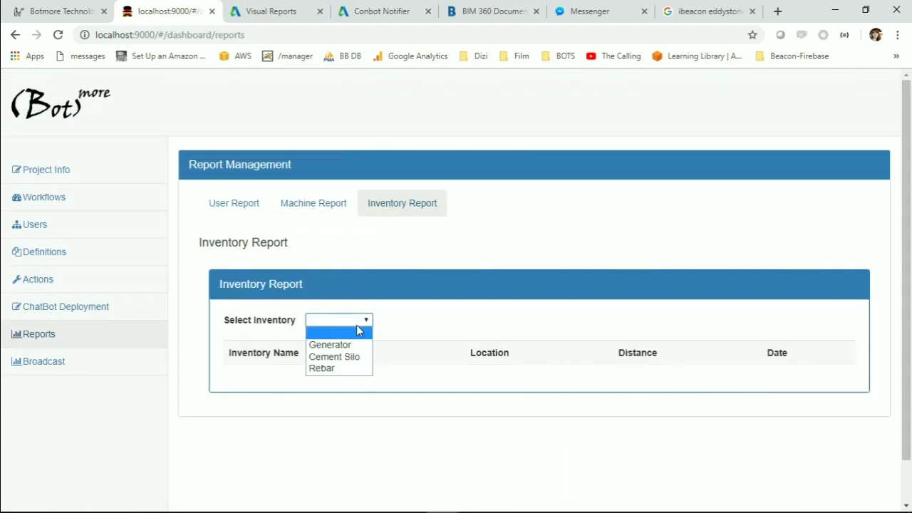
{"action": "left_click", "coordinate": [346, 342]}
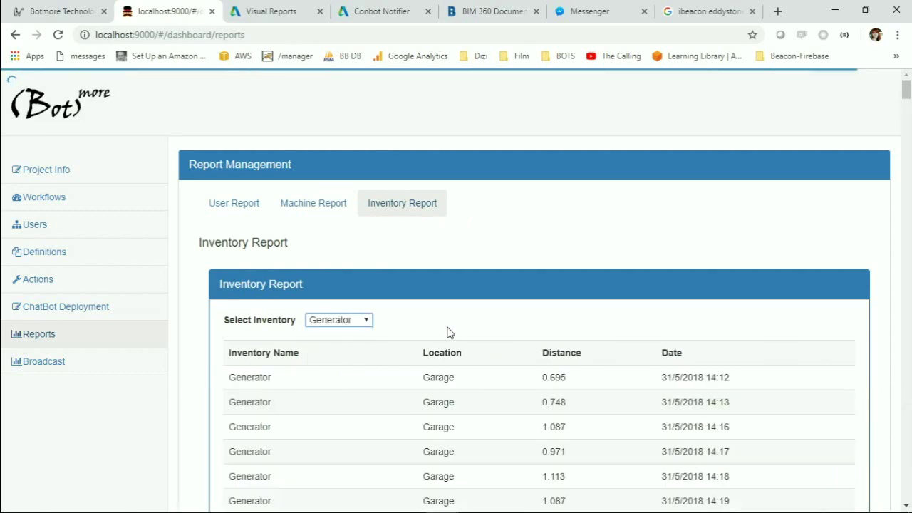
{"action": "scroll", "coordinate": [450, 332], "scroll_direction": "down", "scroll_amount": 2}
{"action": "scroll", "coordinate": [450, 332], "scroll_direction": "down", "scroll_amount": 2}
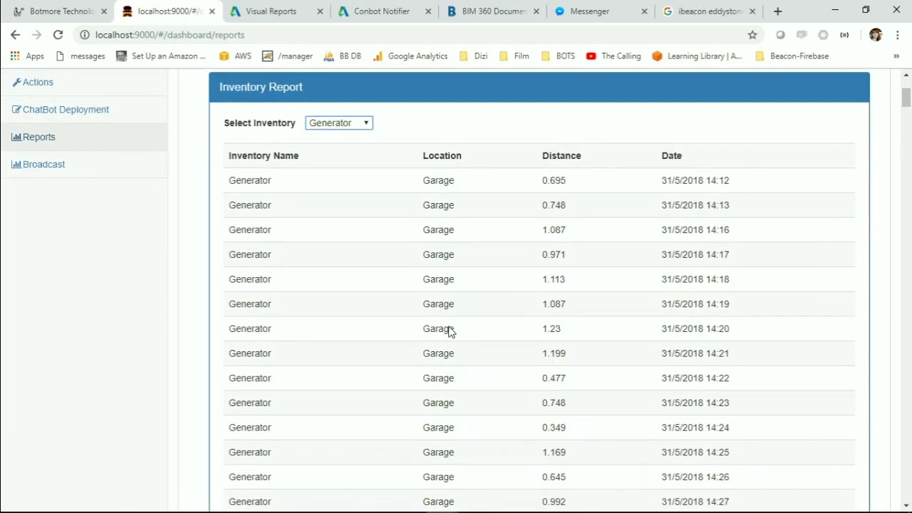
{"action": "scroll", "coordinate": [449, 332], "scroll_direction": "down", "scroll_amount": 1}
{"action": "scroll", "coordinate": [449, 332], "scroll_direction": "up", "scroll_amount": 3}
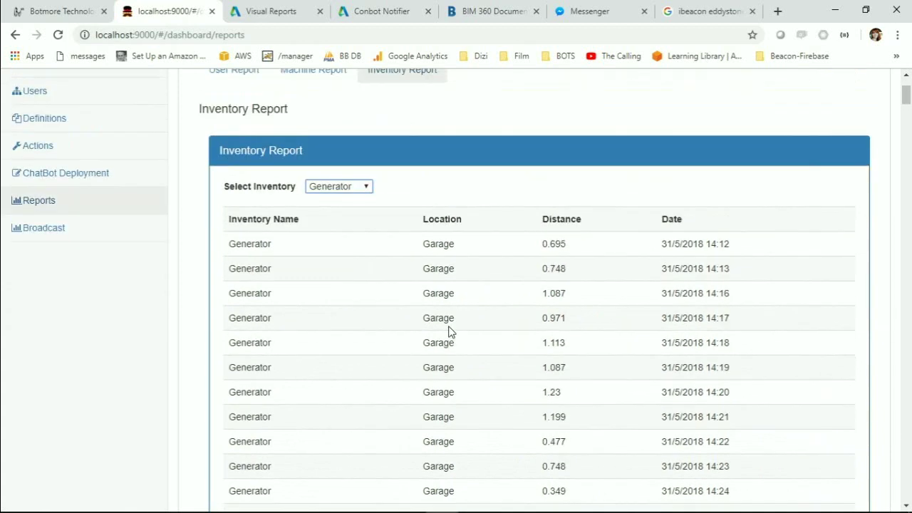
{"action": "left_click_drag", "start_coordinate": [420, 246], "coordinate": [448, 242]}
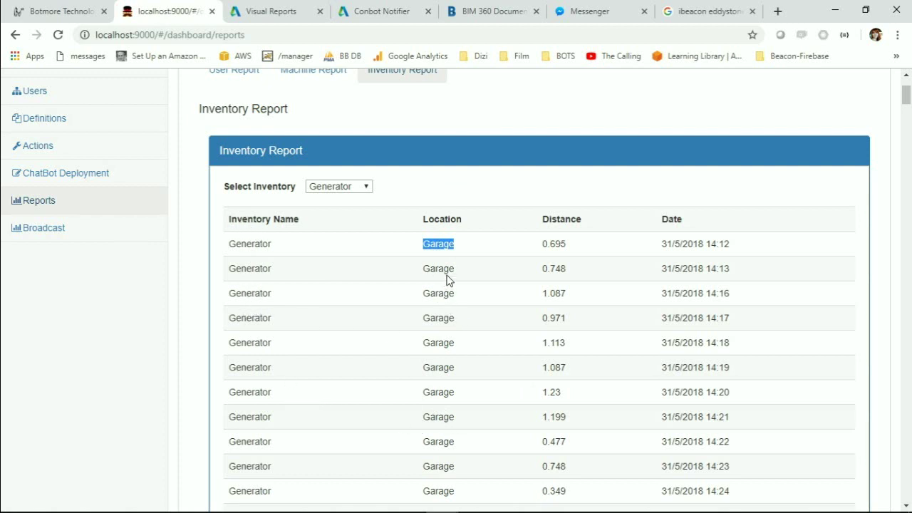
- Show the workflows' activity management and look over the activity table's columns and first tasks
{"action": "scroll", "coordinate": [441, 265], "scroll_direction": "up", "scroll_amount": 2}
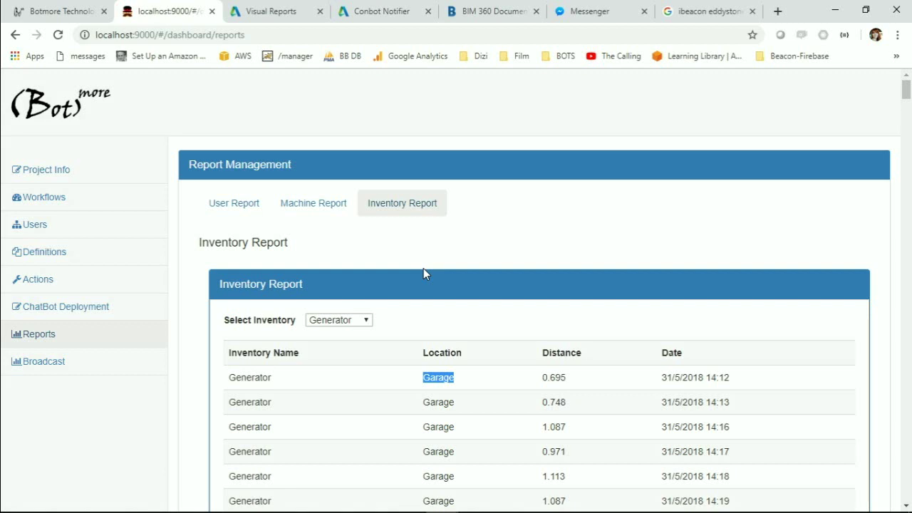
{"action": "left_click", "coordinate": [41, 198]}
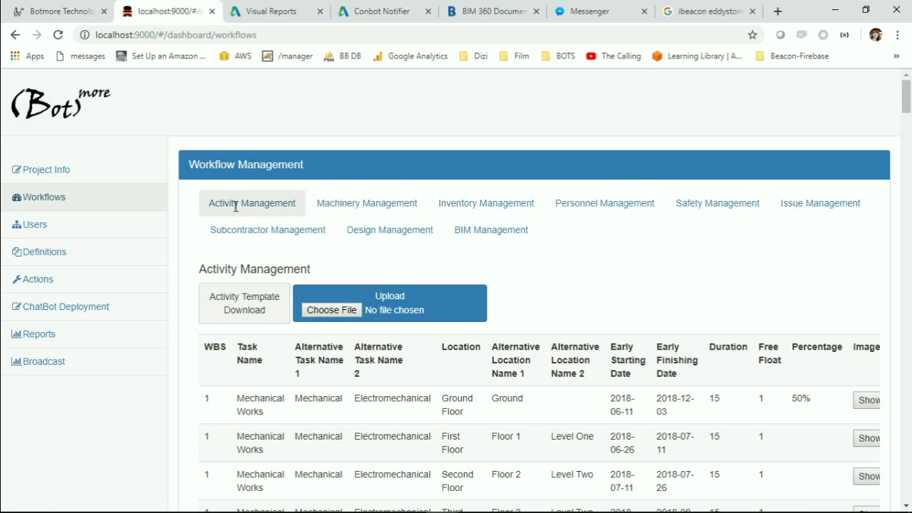
{"action": "scroll", "coordinate": [274, 212], "scroll_direction": "down", "scroll_amount": 3}
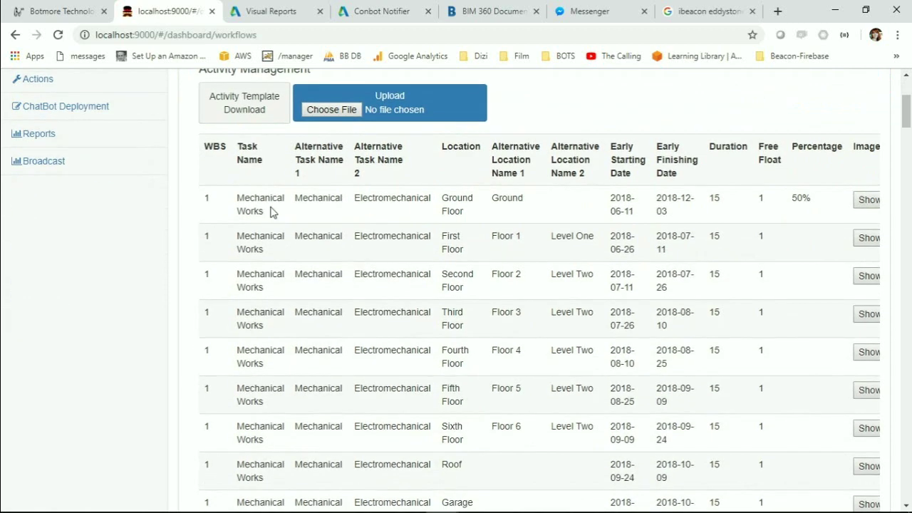
{"action": "scroll", "coordinate": [338, 223], "scroll_direction": "down", "scroll_amount": 5}
{"action": "scroll", "coordinate": [388, 240], "scroll_direction": "up", "scroll_amount": 4}
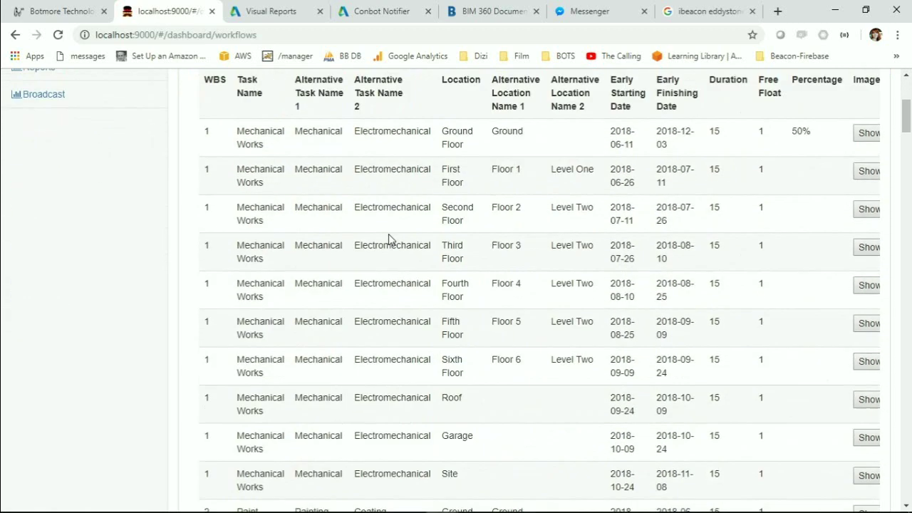
{"action": "scroll", "coordinate": [388, 240], "scroll_direction": "up", "scroll_amount": 4}
{"action": "scroll", "coordinate": [388, 239], "scroll_direction": "down", "scroll_amount": 5}
{"action": "scroll", "coordinate": [388, 239], "scroll_direction": "up", "scroll_amount": 2}
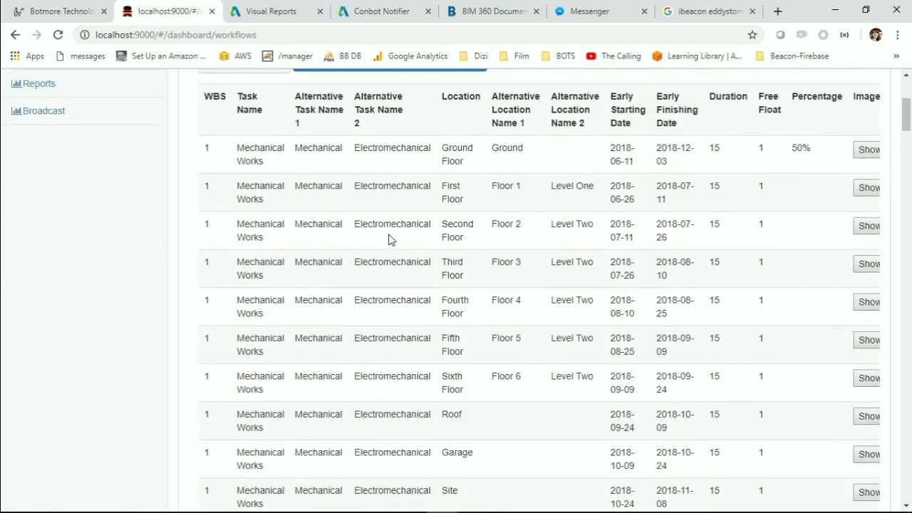
{"action": "scroll", "coordinate": [388, 239], "scroll_direction": "up", "scroll_amount": 4}
{"action": "scroll", "coordinate": [389, 239], "scroll_direction": "down", "scroll_amount": 3}
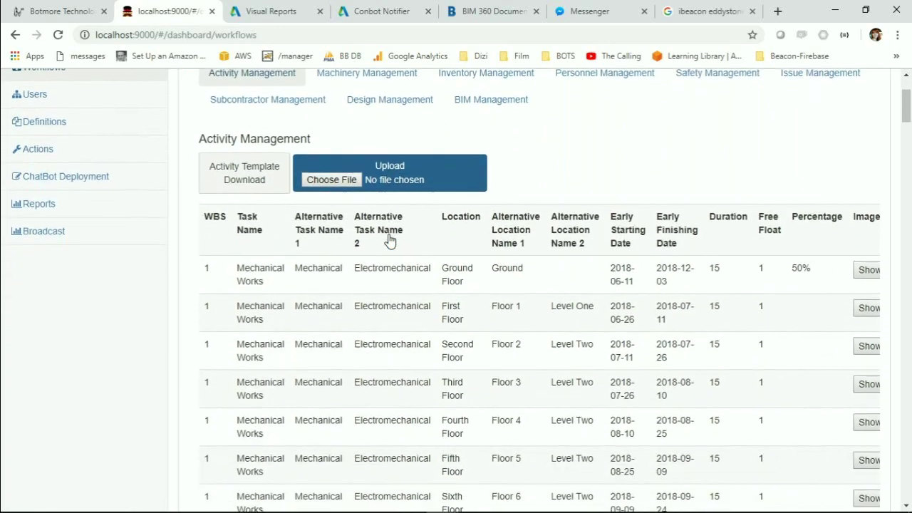
{"action": "scroll", "coordinate": [388, 239], "scroll_direction": "down", "scroll_amount": 1}
{"action": "scroll", "coordinate": [388, 240], "scroll_direction": "up", "scroll_amount": 1}
{"action": "scroll", "coordinate": [389, 239], "scroll_direction": "down", "scroll_amount": 1}
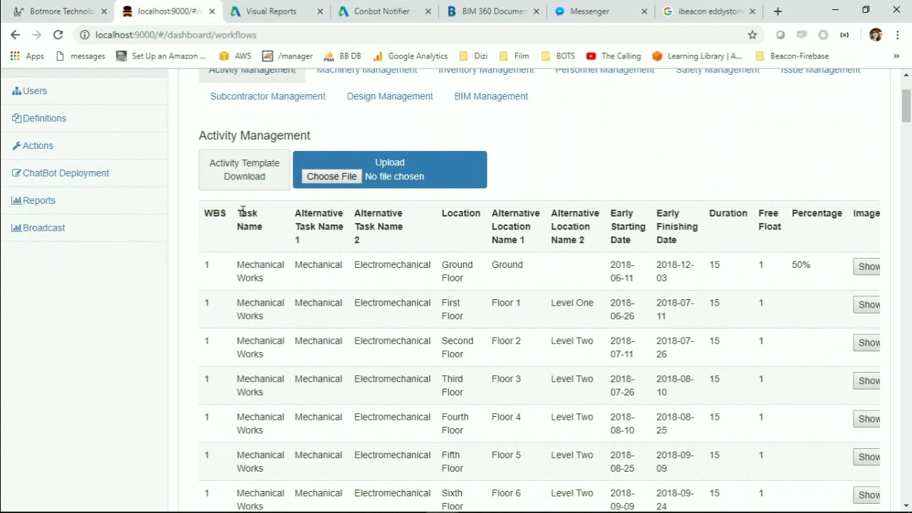
- Examine the task names and their alternative names in the activity table, from Mechanical Works down to the Excavation tasks
{"action": "left_click_drag", "start_coordinate": [242, 213], "coordinate": [318, 246]}
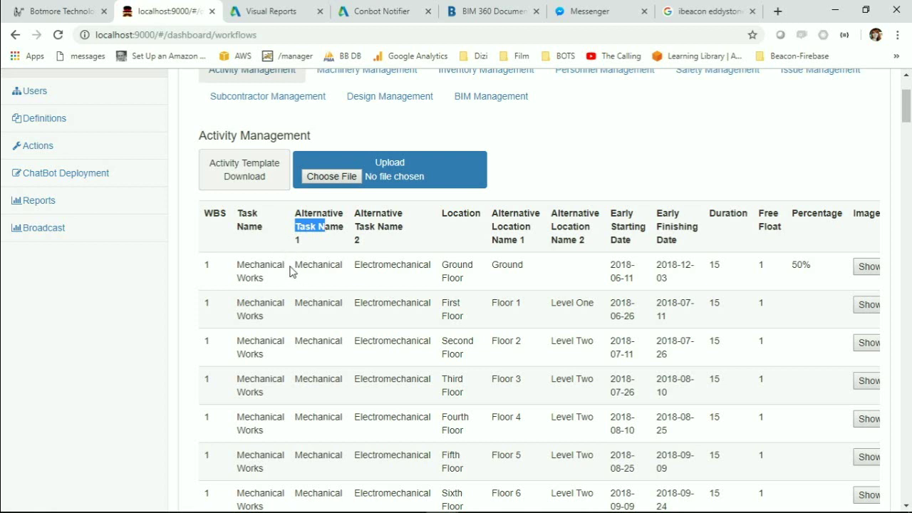
{"action": "left_click_drag", "start_coordinate": [237, 264], "coordinate": [432, 264]}
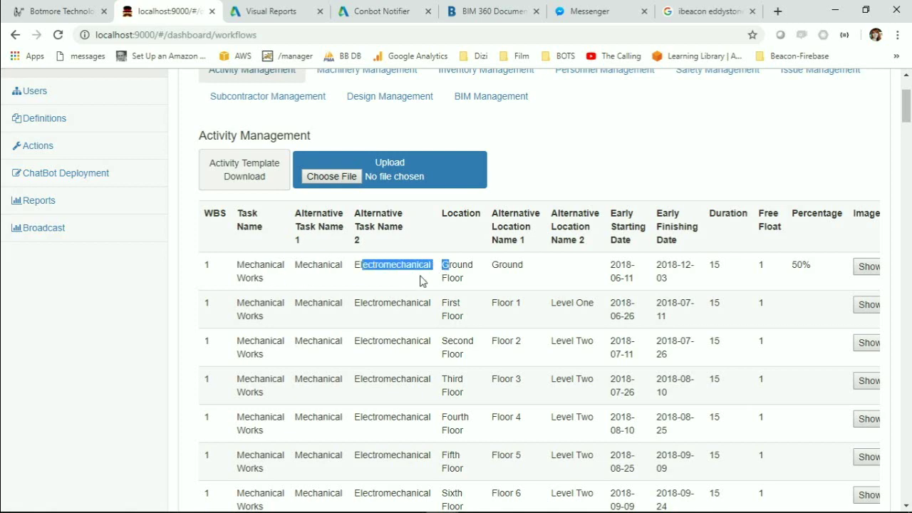
{"action": "scroll", "coordinate": [409, 282], "scroll_direction": "down", "scroll_amount": 8}
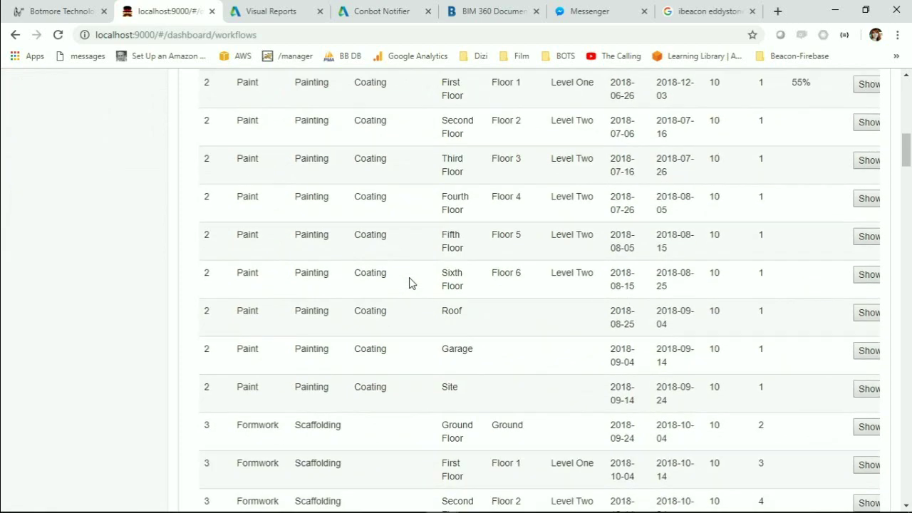
{"action": "scroll", "coordinate": [374, 340], "scroll_direction": "down", "scroll_amount": 1}
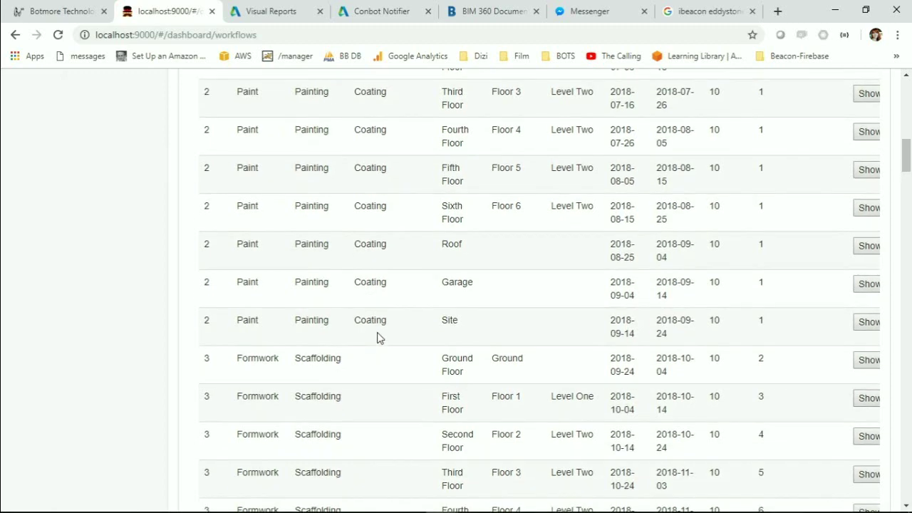
{"action": "scroll", "coordinate": [320, 354], "scroll_direction": "down", "scroll_amount": 4}
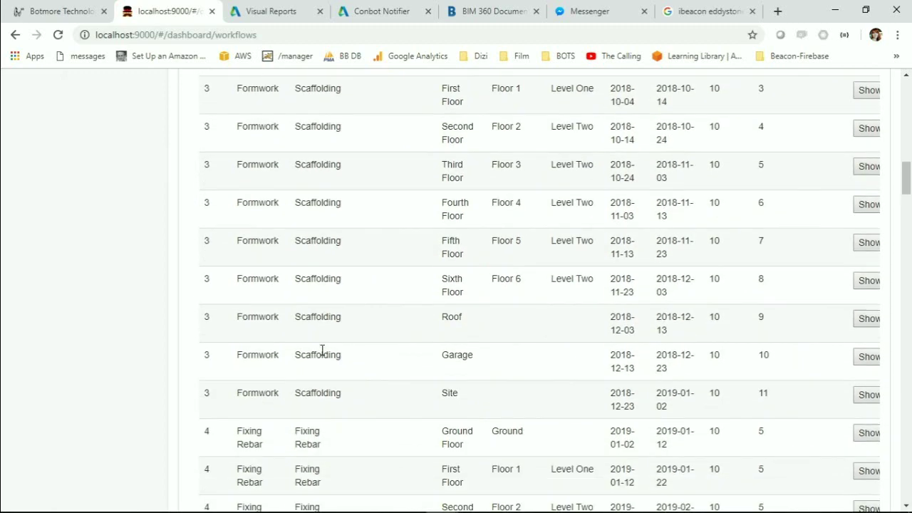
{"action": "scroll", "coordinate": [322, 351], "scroll_direction": "down", "scroll_amount": 2}
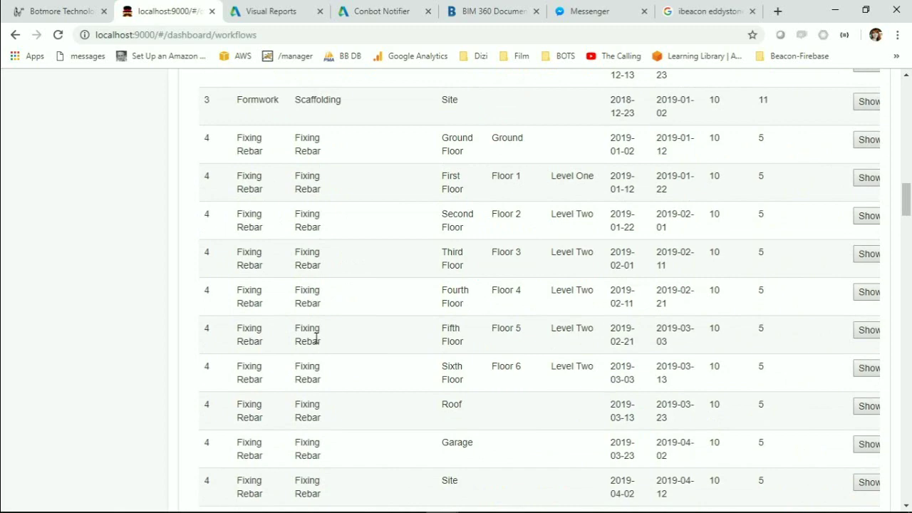
{"action": "scroll", "coordinate": [315, 338], "scroll_direction": "down", "scroll_amount": 6}
{"action": "scroll", "coordinate": [278, 306], "scroll_direction": "up", "scroll_amount": 1}
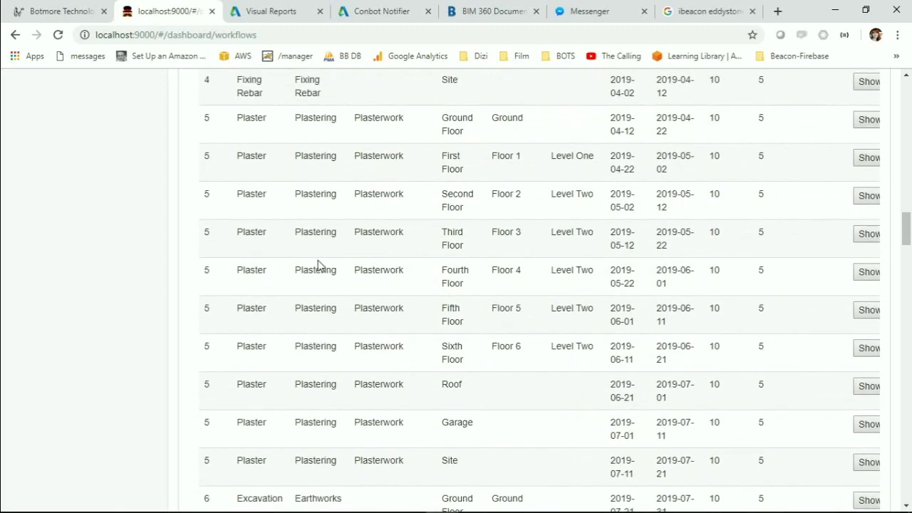
{"action": "scroll", "coordinate": [397, 257], "scroll_direction": "down", "scroll_amount": 6}
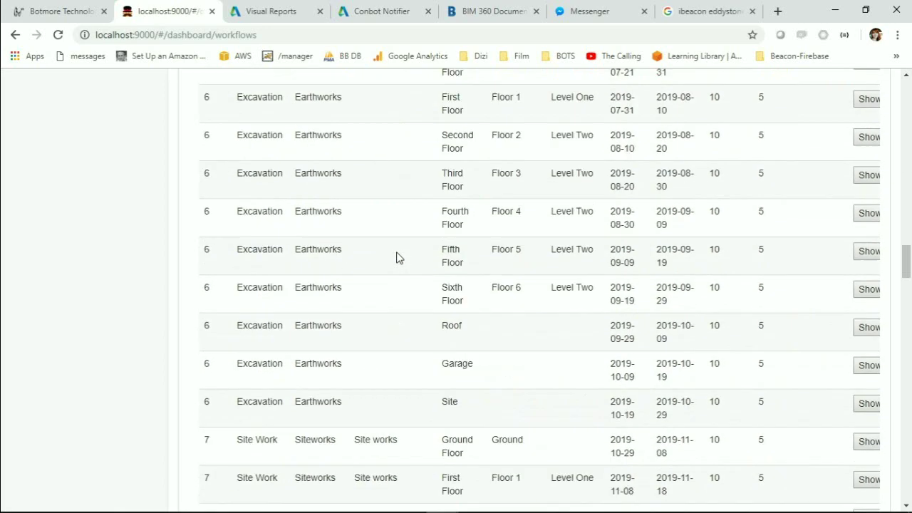
{"action": "scroll", "coordinate": [398, 257], "scroll_direction": "up", "scroll_amount": 3}
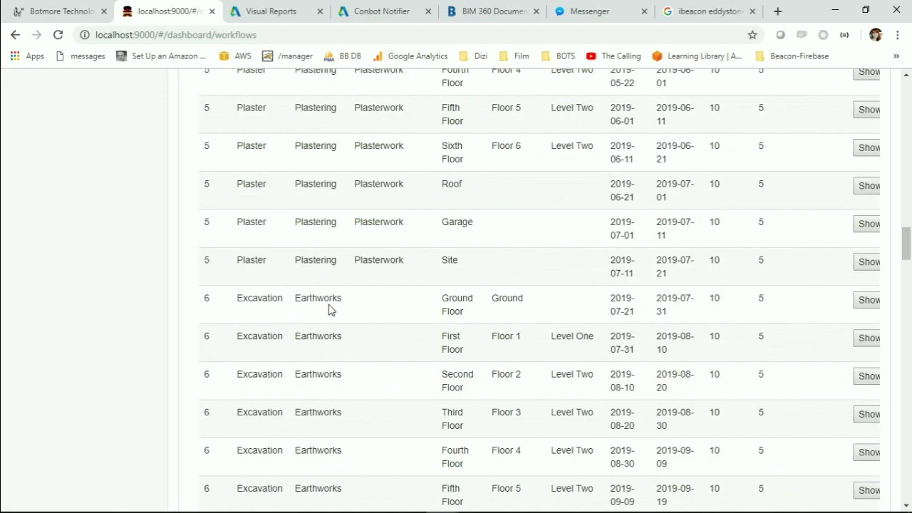
- Examine the Excavation and Site Work tasks with their alternative names, and return to the start of the activity table
{"action": "scroll", "coordinate": [330, 309], "scroll_direction": "down", "scroll_amount": 4}
{"action": "scroll", "coordinate": [329, 309], "scroll_direction": "down", "scroll_amount": 1}
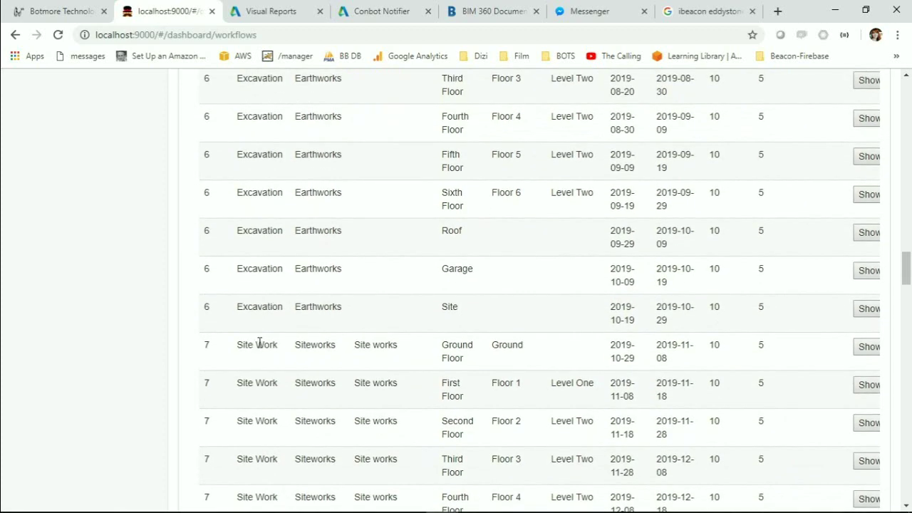
{"action": "scroll", "coordinate": [292, 294], "scroll_direction": "up", "scroll_amount": 10}
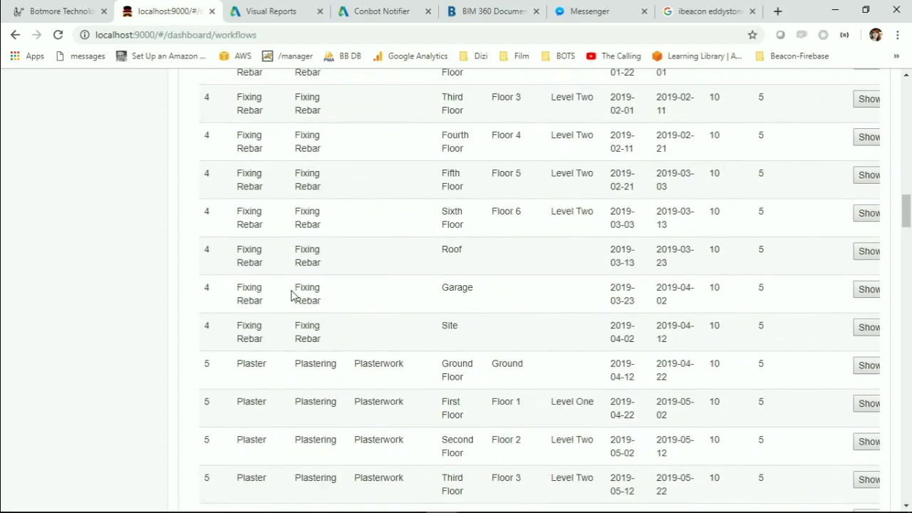
{"action": "scroll", "coordinate": [291, 295], "scroll_direction": "up", "scroll_amount": 15}
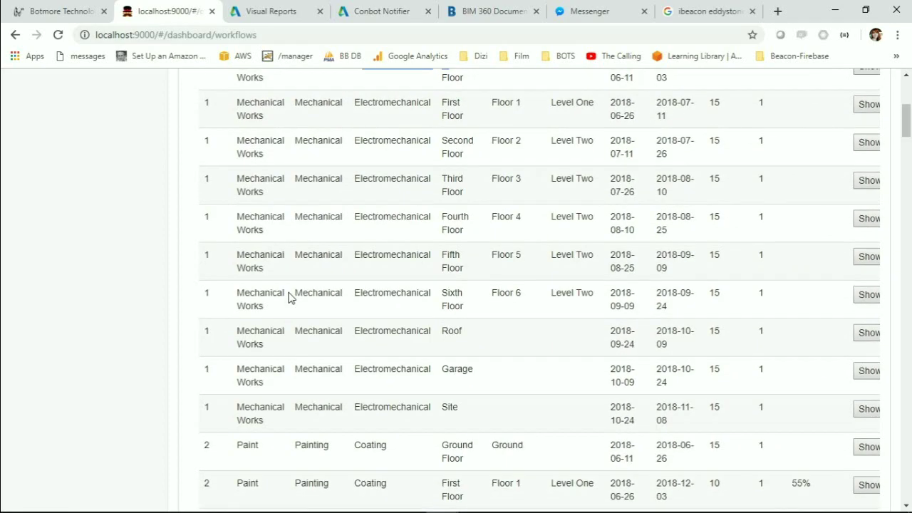
{"action": "scroll", "coordinate": [288, 298], "scroll_direction": "up", "scroll_amount": 5}
{"action": "scroll", "coordinate": [287, 297], "scroll_direction": "down", "scroll_amount": 3}
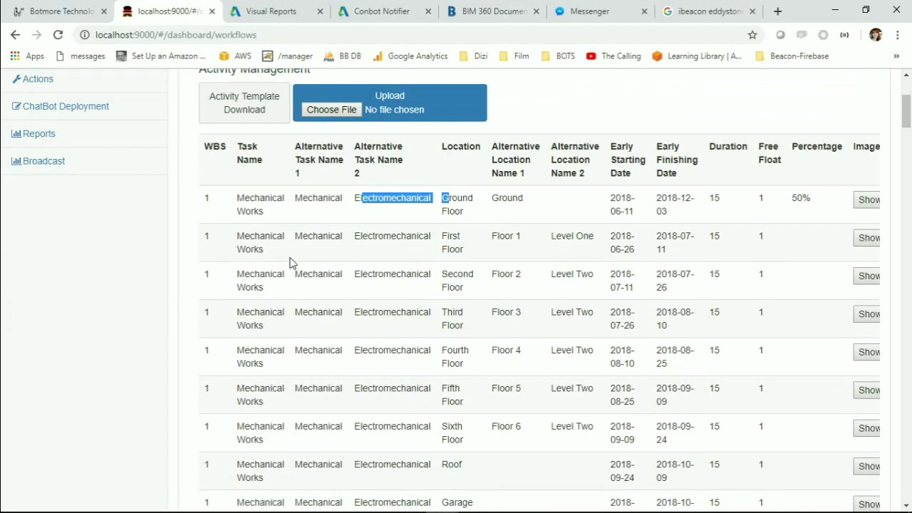
{"action": "scroll", "coordinate": [289, 262], "scroll_direction": "up", "scroll_amount": 1}
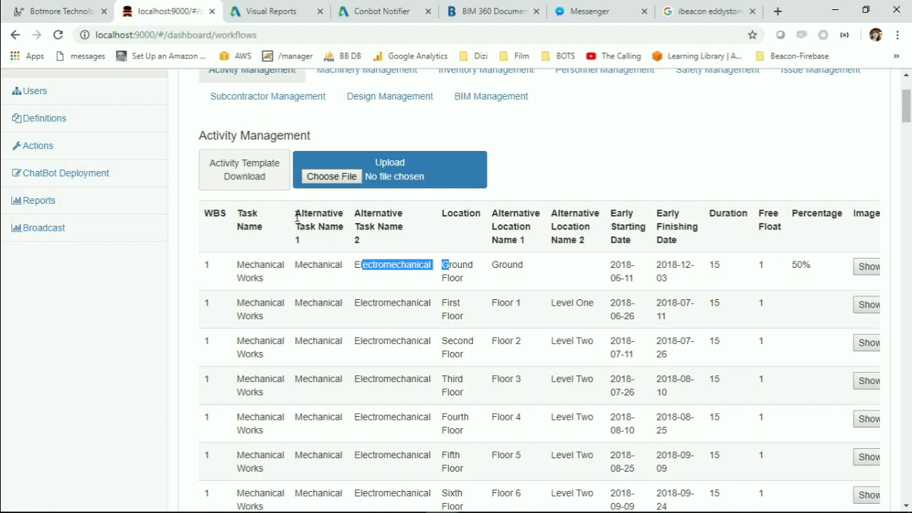
- Point out the Alternative Task Name 1 and Alternative Location Name 1 column headings and look over the Mechanical Works rows
{"action": "left_click_drag", "start_coordinate": [294, 213], "coordinate": [322, 215]}
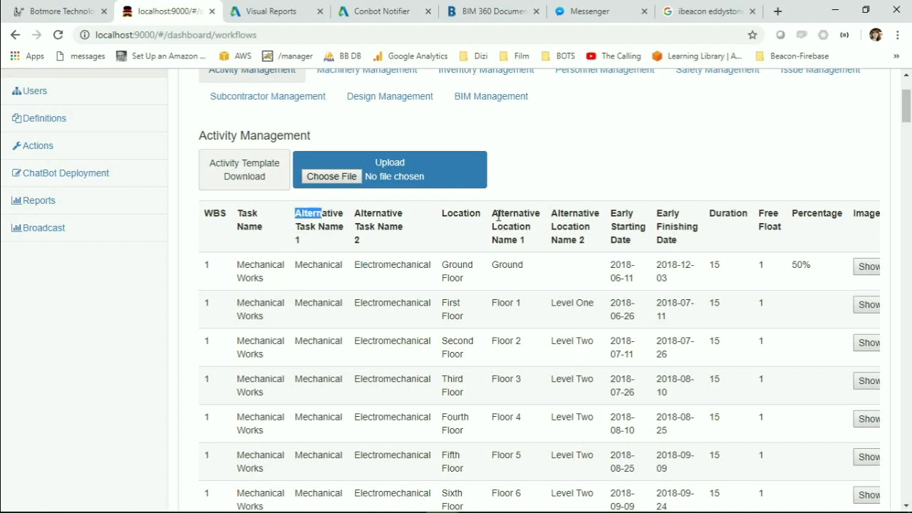
{"action": "left_click_drag", "start_coordinate": [497, 226], "coordinate": [526, 242]}
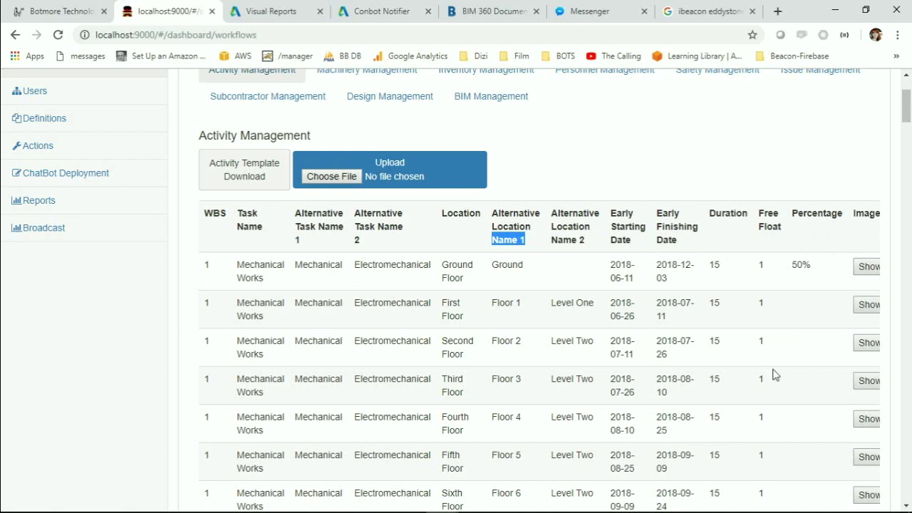
{"action": "scroll", "coordinate": [647, 378], "scroll_direction": "down", "scroll_amount": 3}
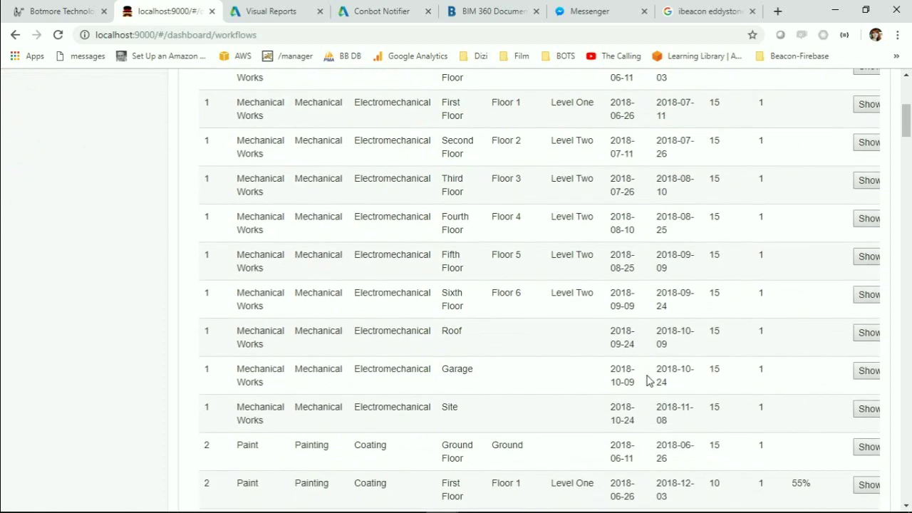
{"action": "scroll", "coordinate": [647, 380], "scroll_direction": "up", "scroll_amount": 3}
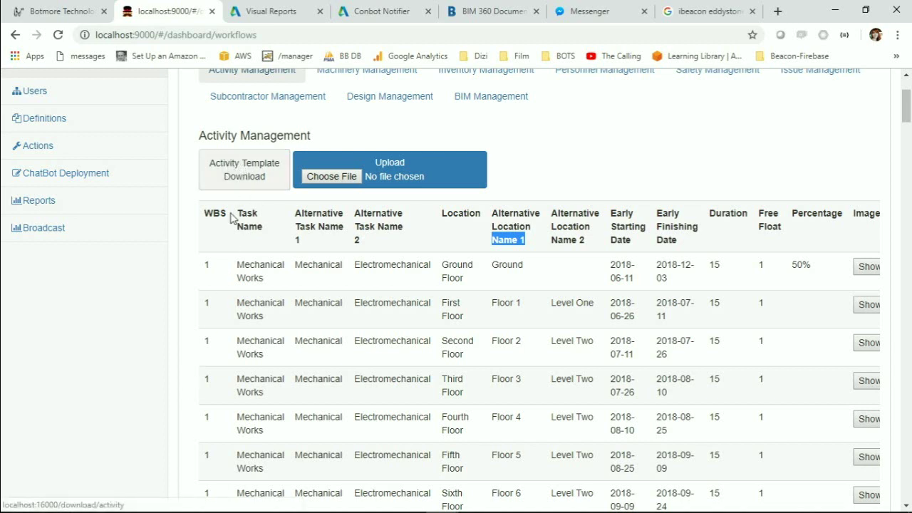
- Download the activity template and open the workbook in Excel, showing its header row
{"action": "left_click", "coordinate": [240, 184]}
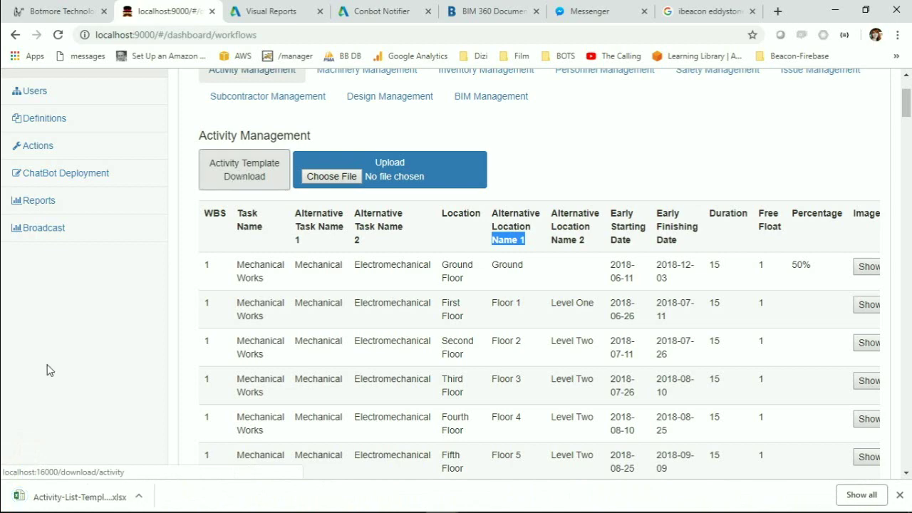
{"action": "left_click", "coordinate": [88, 494]}
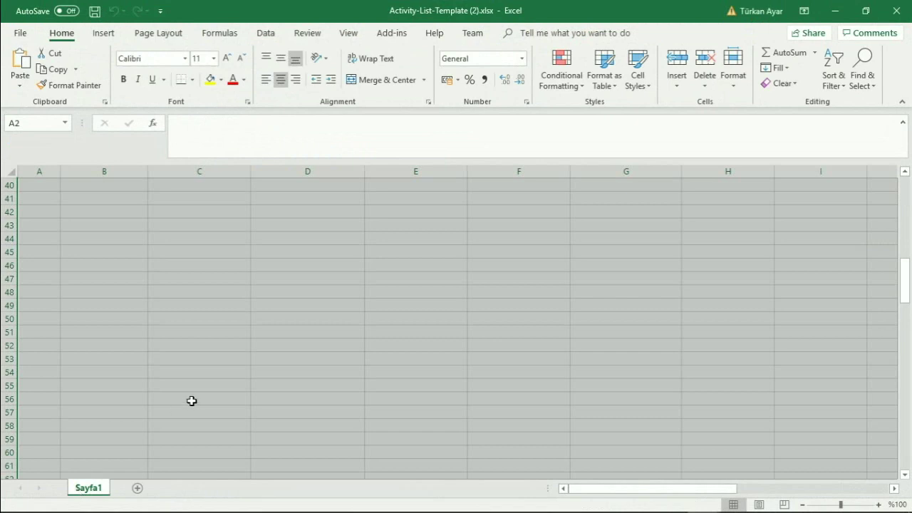
{"action": "left_click", "coordinate": [87, 306]}
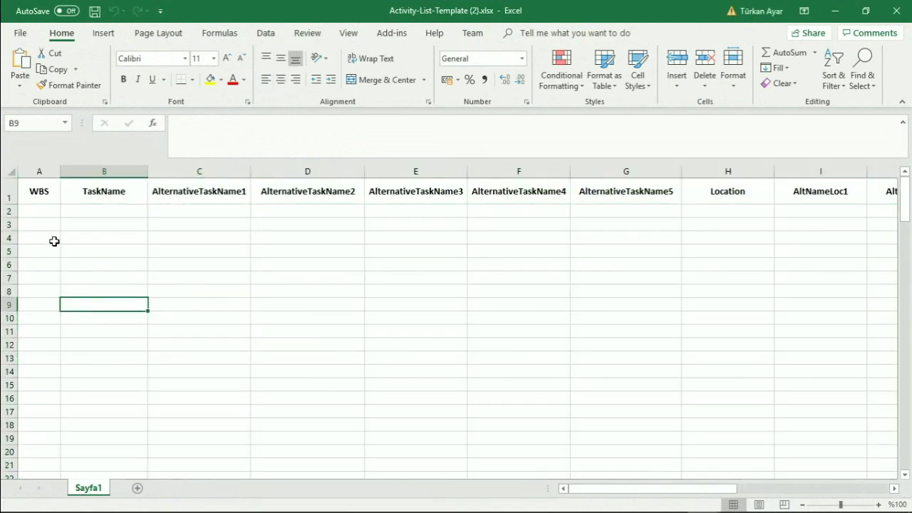
- Examine the template's WBS, task name, alternative task name and location columns, and minimize the template workbooks to return to the dashboard
{"action": "left_click", "coordinate": [43, 193]}
{"action": "left_click", "coordinate": [715, 188]}
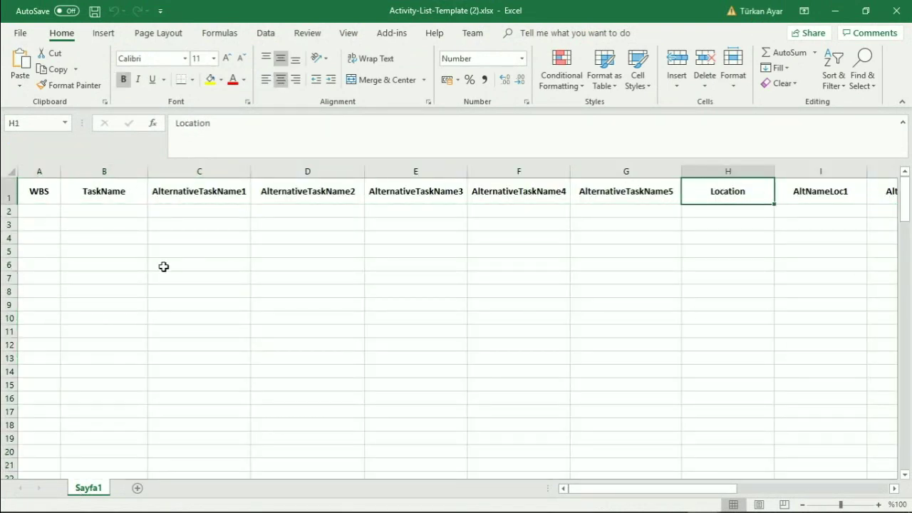
{"action": "left_click", "coordinate": [26, 218]}
{"action": "left_click", "coordinate": [94, 211]}
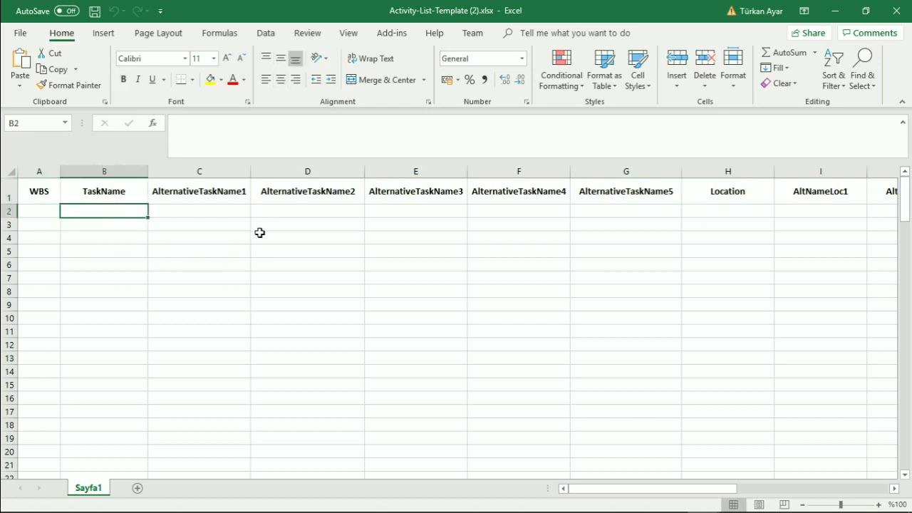
{"action": "left_click", "coordinate": [219, 210]}
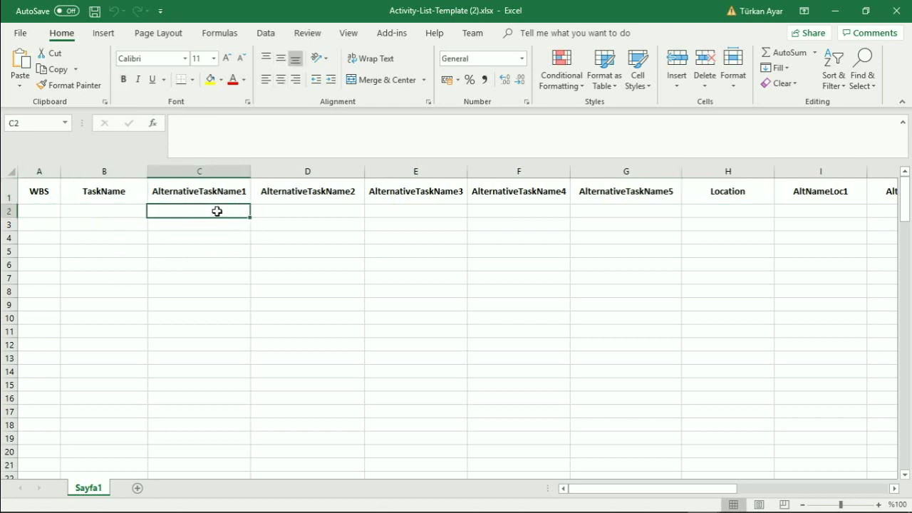
{"action": "left_click", "coordinate": [313, 211]}
{"action": "left_click", "coordinate": [422, 209]}
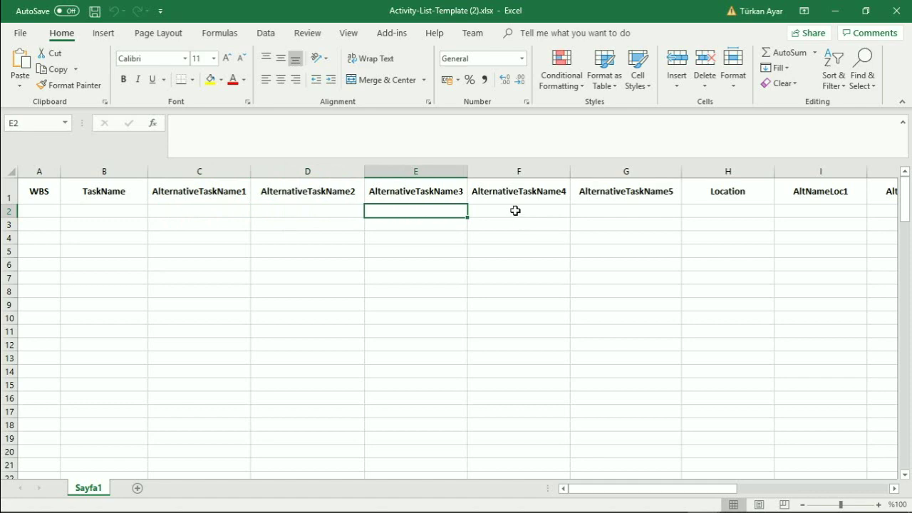
{"action": "left_click", "coordinate": [515, 210]}
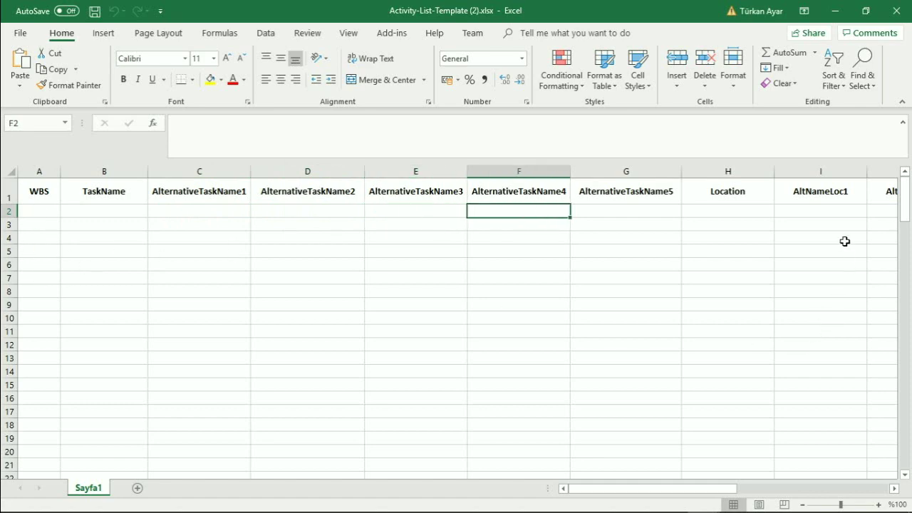
{"action": "left_click", "coordinate": [831, 11]}
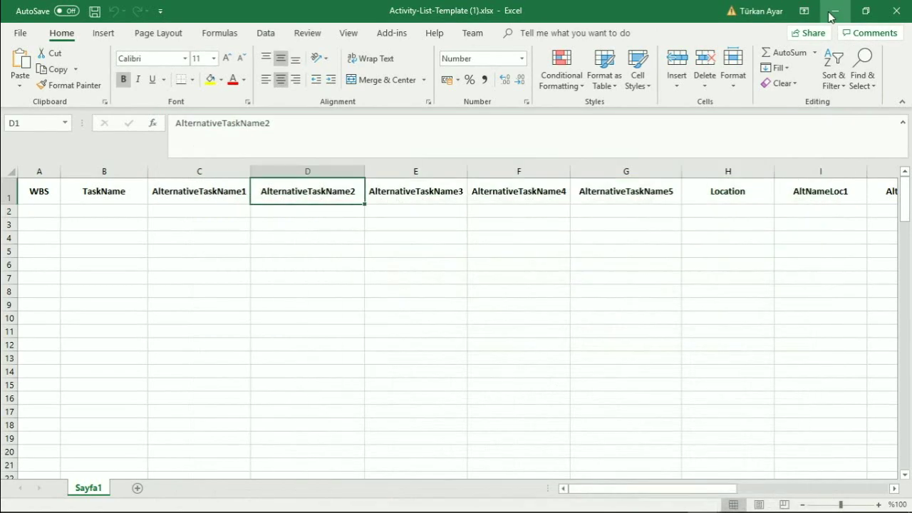
{"action": "left_click", "coordinate": [833, 11]}
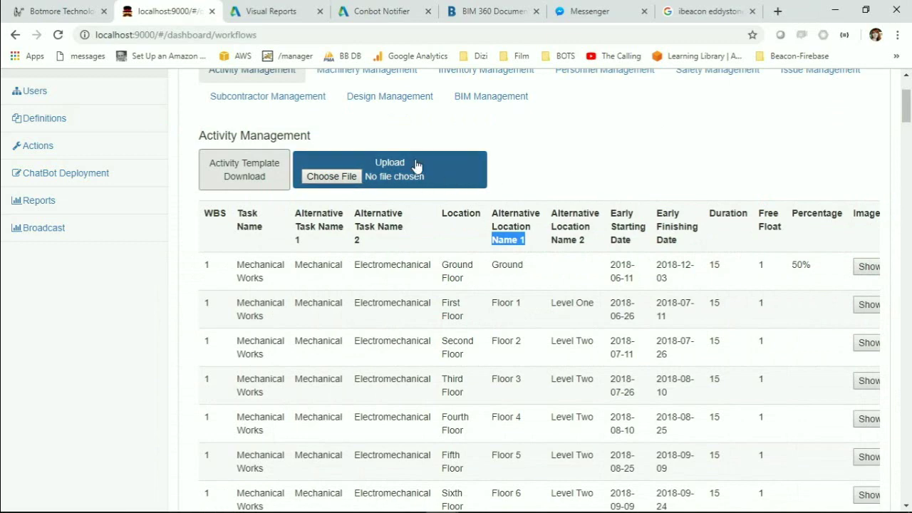
- Look over the activity file upload option and the Mechanical Works rows in the workflows' activity management
{"action": "scroll", "coordinate": [386, 268], "scroll_direction": "down", "scroll_amount": 3}
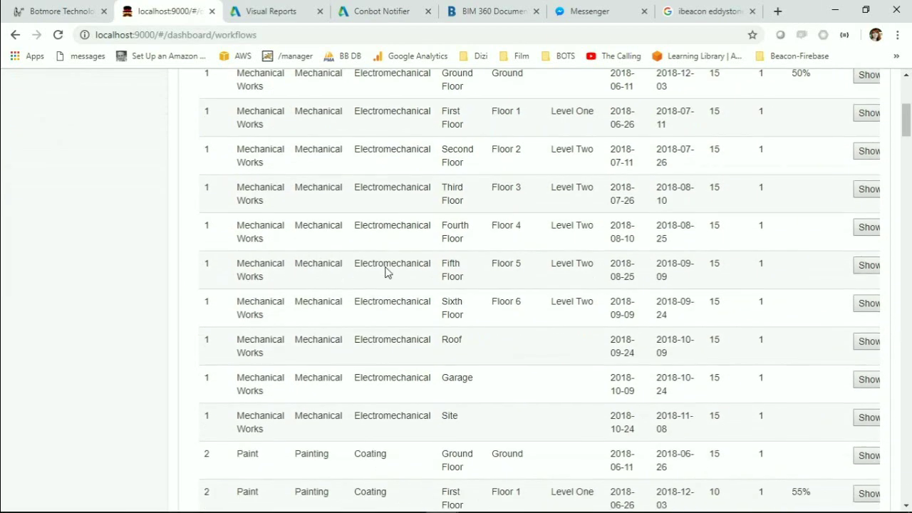
{"action": "scroll", "coordinate": [383, 276], "scroll_direction": "up", "scroll_amount": 5}
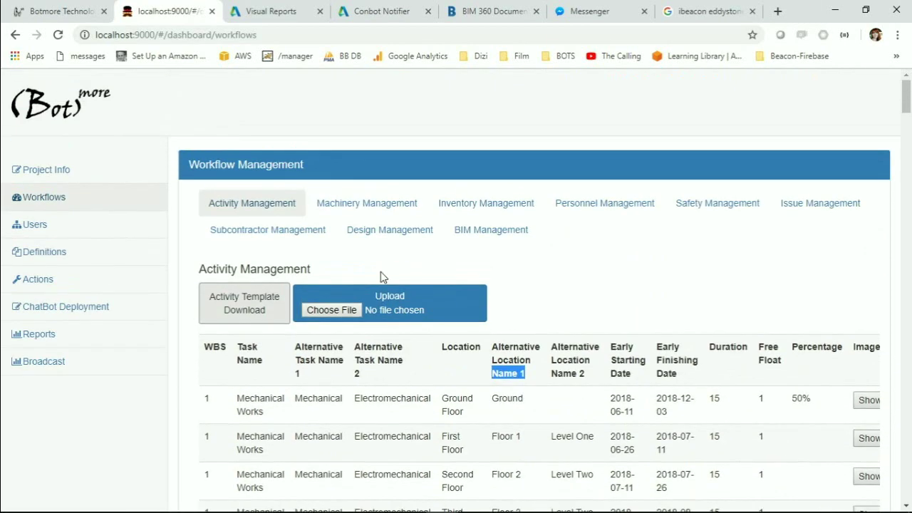
{"action": "left_click", "coordinate": [360, 308]}
{"action": "scroll", "coordinate": [476, 369], "scroll_direction": "down", "scroll_amount": 3}
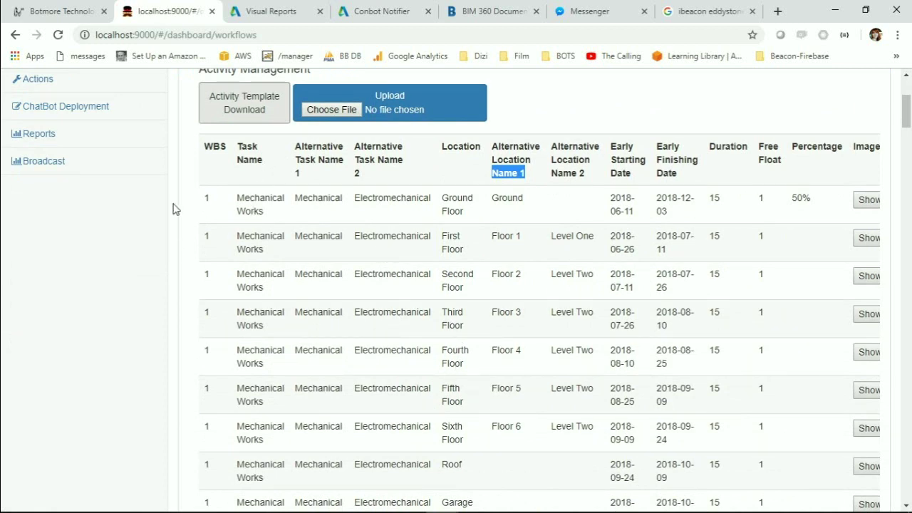
{"action": "scroll", "coordinate": [339, 251], "scroll_direction": "up", "scroll_amount": 3}
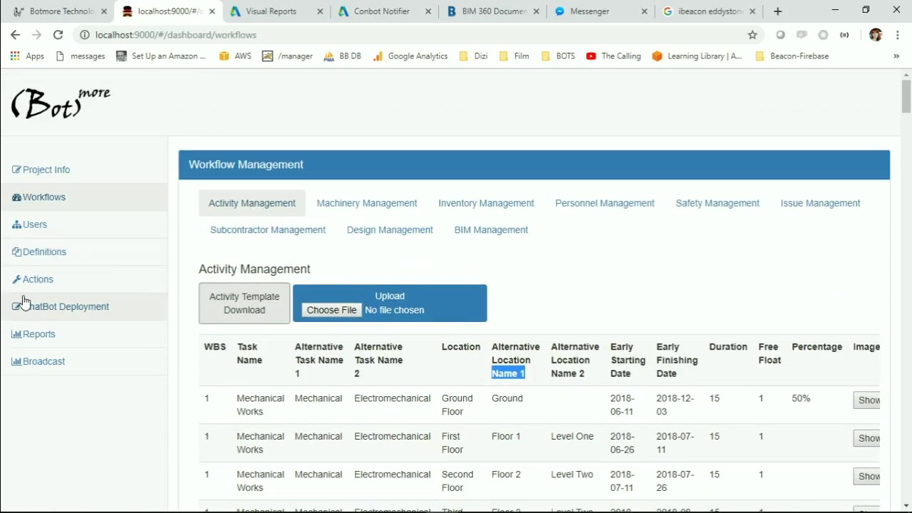
- Show the chatbot deployment settings and examine the Facebook deployment fields down to the Deploy option
{"action": "left_click", "coordinate": [57, 313]}
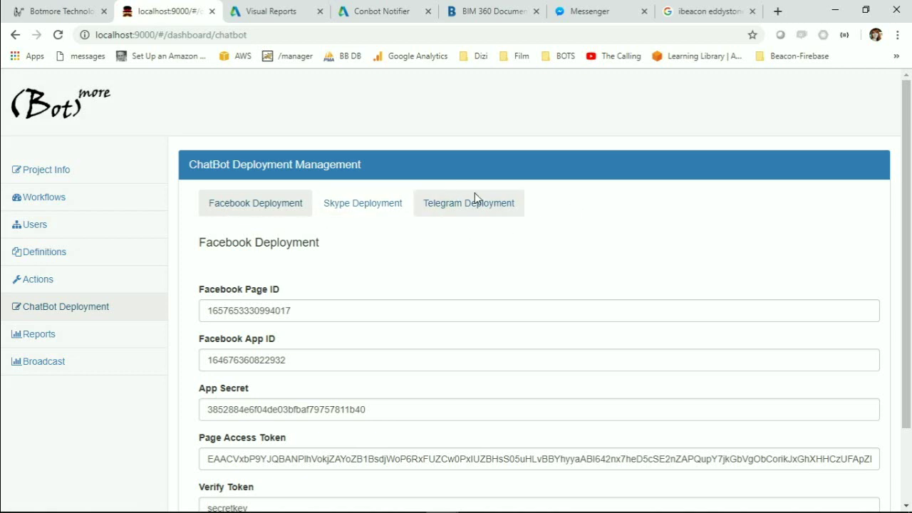
{"action": "scroll", "coordinate": [403, 221], "scroll_direction": "down", "scroll_amount": 2}
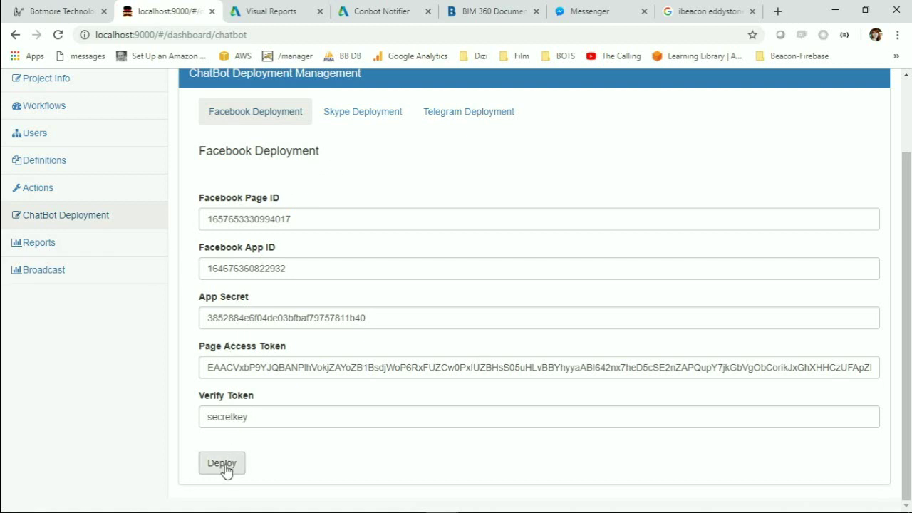
{"action": "scroll", "coordinate": [370, 391], "scroll_direction": "up", "scroll_amount": 2}
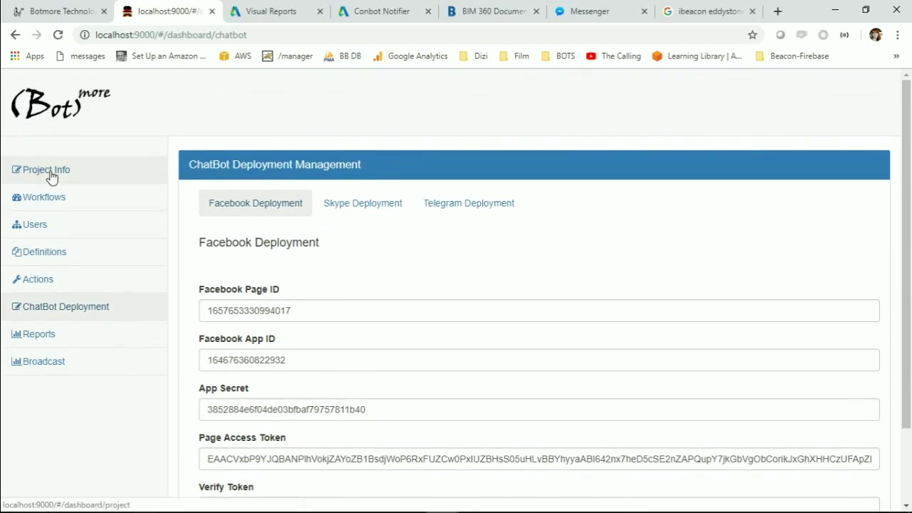
- Switch to the Messenger conversation with ConBot and send the message "hi"
{"action": "left_click", "coordinate": [576, 10]}
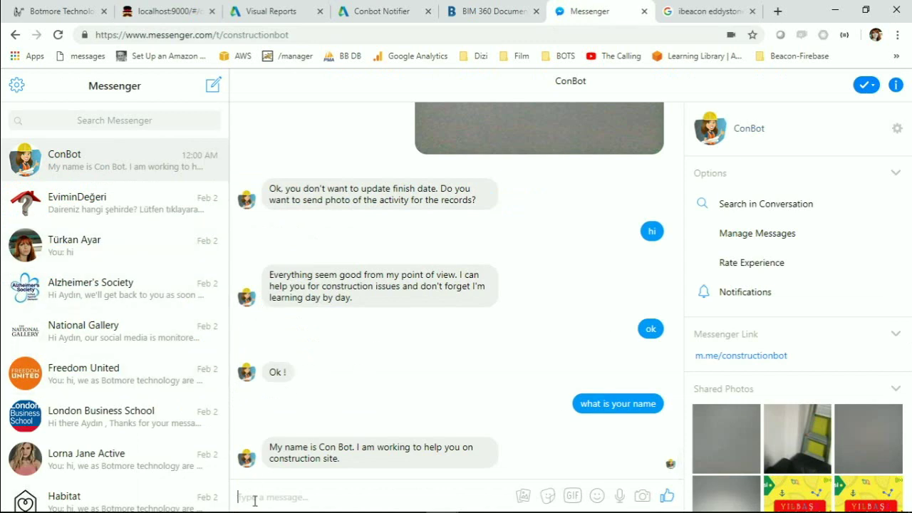
{"action": "type", "text": "h"}
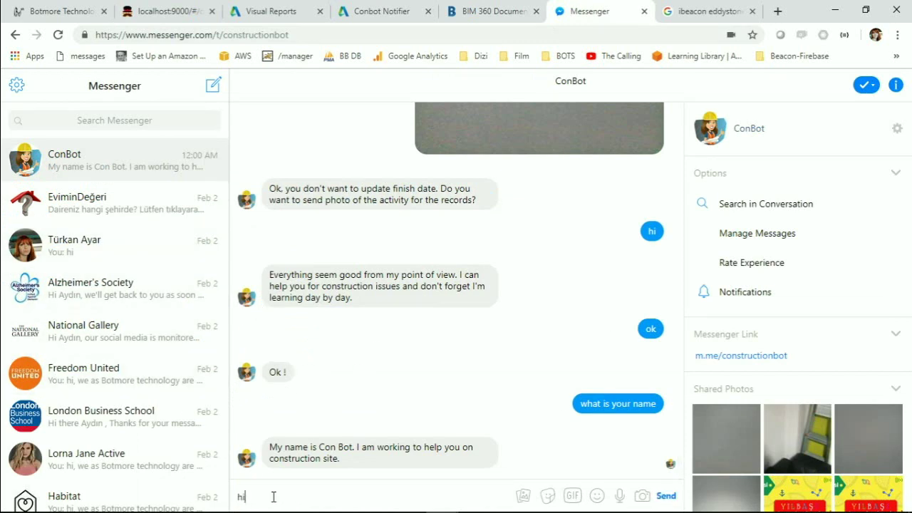
{"action": "type", "text": "i"}
{"action": "key", "text": "Return"}
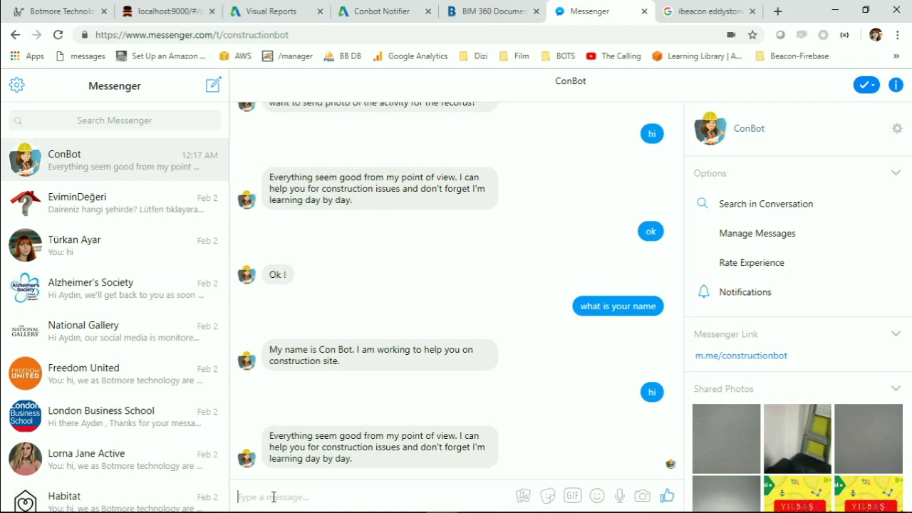
- Return to the dashboard and show the workflows' activity management with its Mechanical Works and Paint tasks
{"action": "mouse_move", "coordinate": [245, 508]}
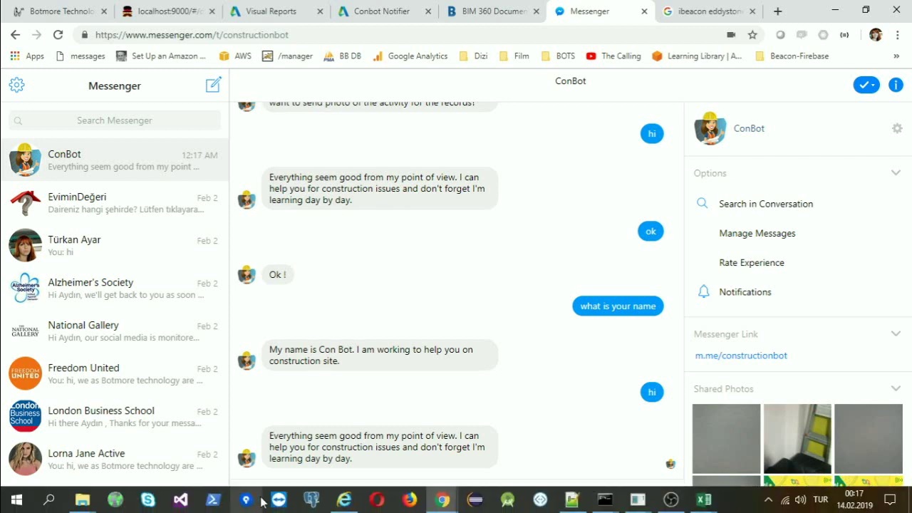
{"action": "left_click", "coordinate": [443, 501]}
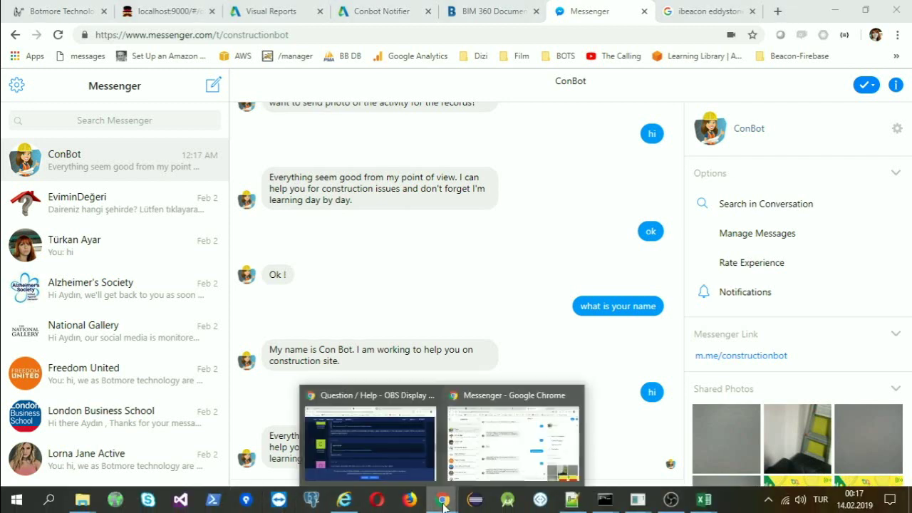
{"action": "left_click", "coordinate": [161, 13]}
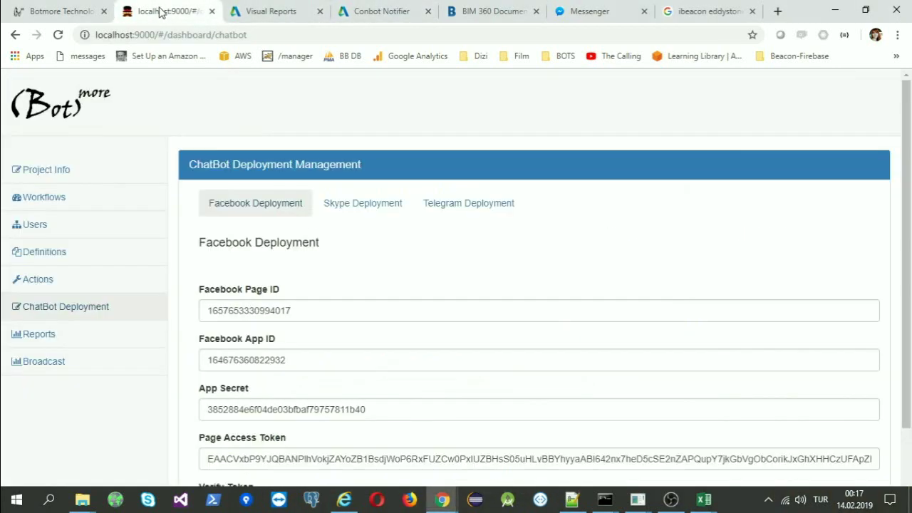
{"action": "scroll", "coordinate": [96, 204], "scroll_direction": "down", "scroll_amount": 1}
{"action": "scroll", "coordinate": [41, 206], "scroll_direction": "up", "scroll_amount": 1}
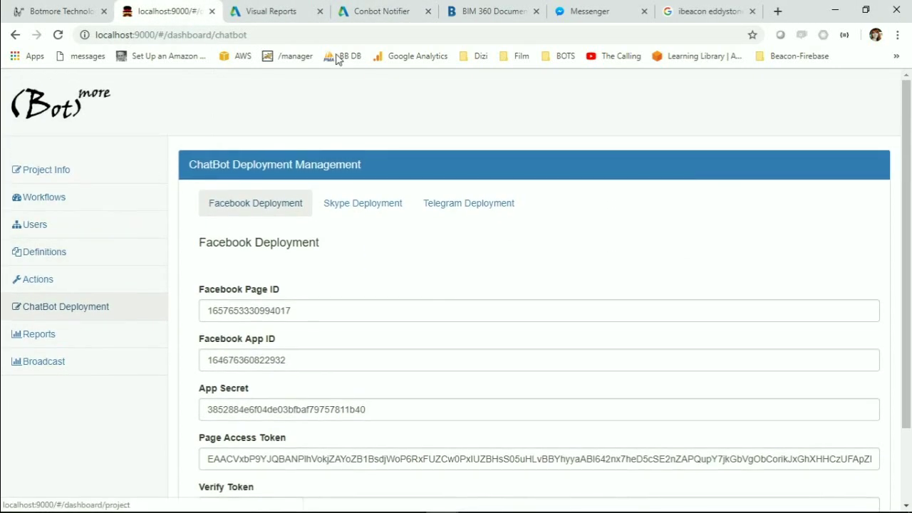
{"action": "left_click", "coordinate": [46, 199]}
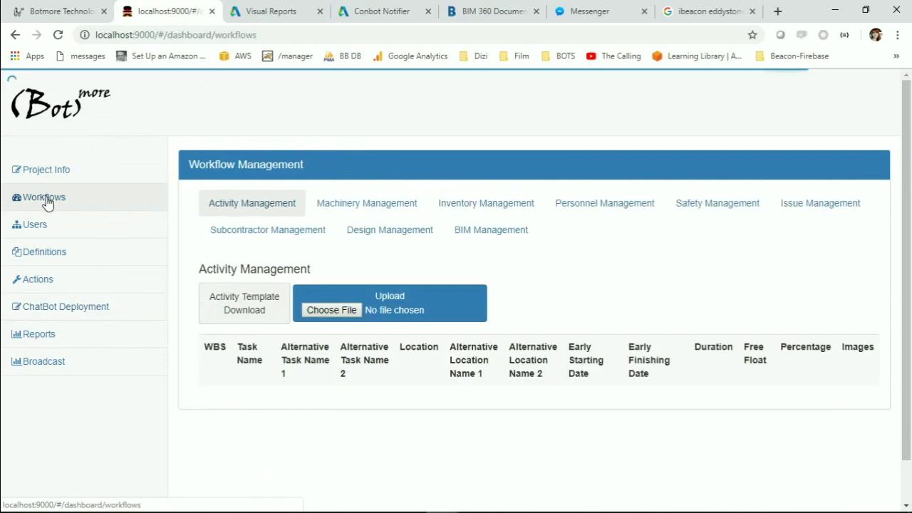
{"action": "scroll", "coordinate": [463, 246], "scroll_direction": "down", "scroll_amount": 5}
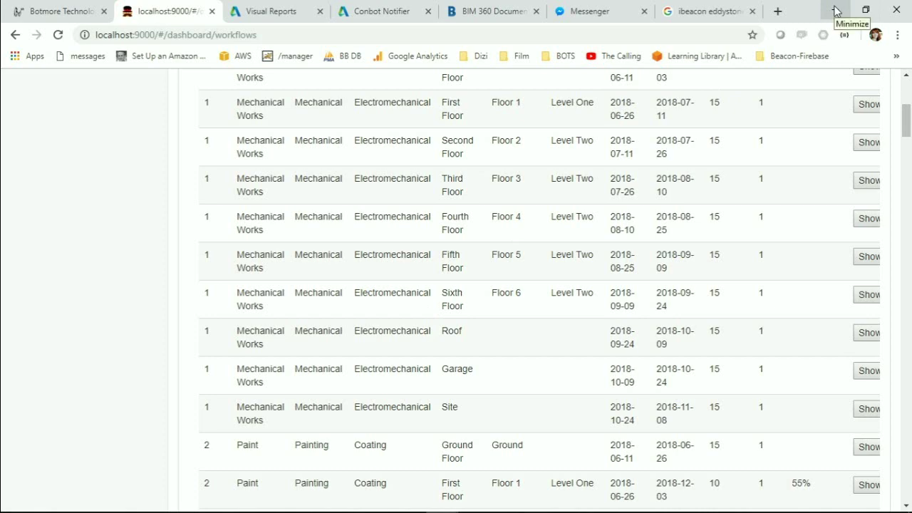
- Switch to the Messenger conversation with ConBot and send "I want to learn the activity in sixth floor"
{"action": "left_click", "coordinate": [593, 13]}
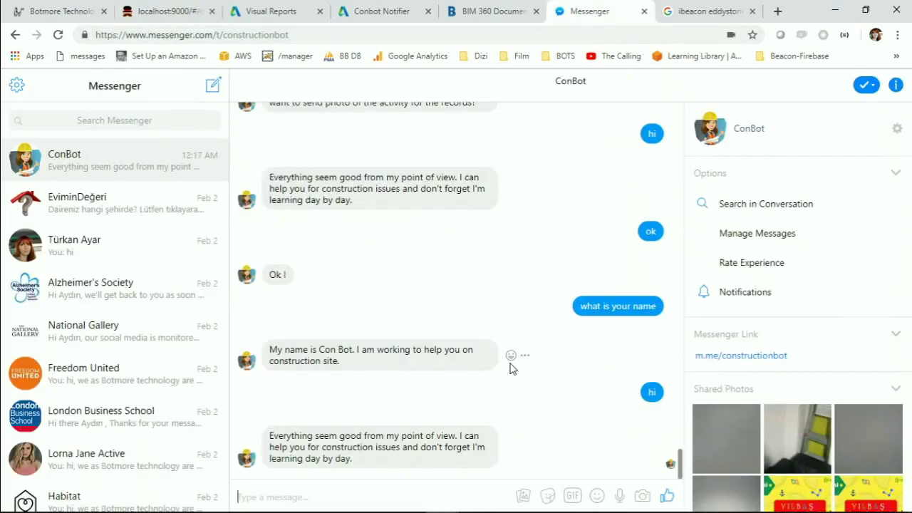
{"action": "type", "text": "I wan"}
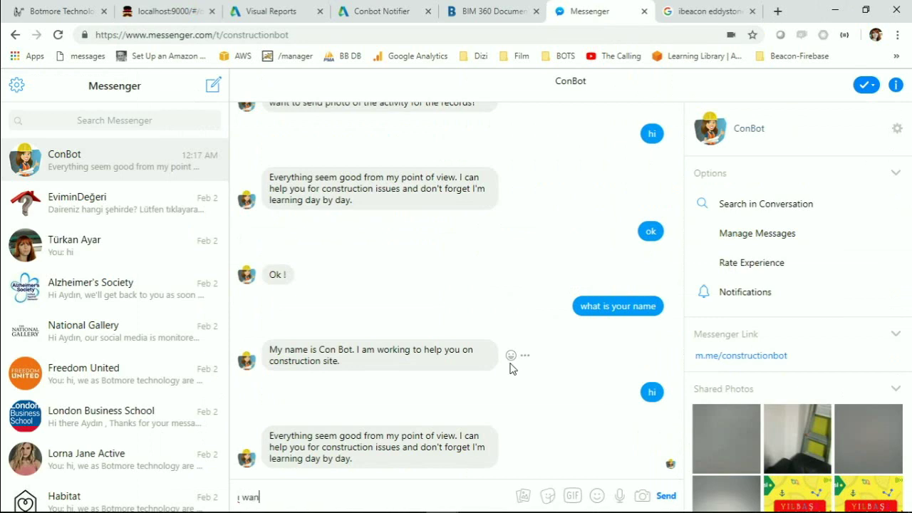
{"action": "type", "text": "t to learn the activi"}
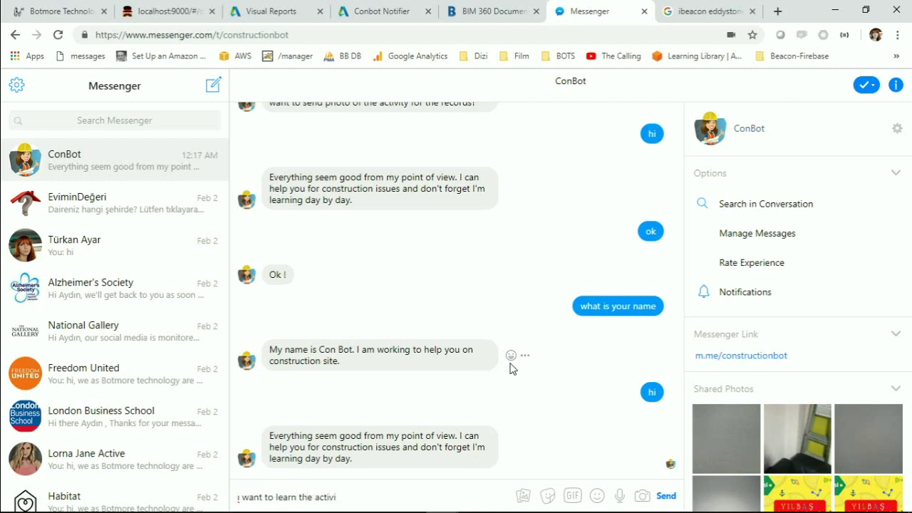
{"action": "type", "text": "ty in sixth floor"}
{"action": "key", "text": "Return"}
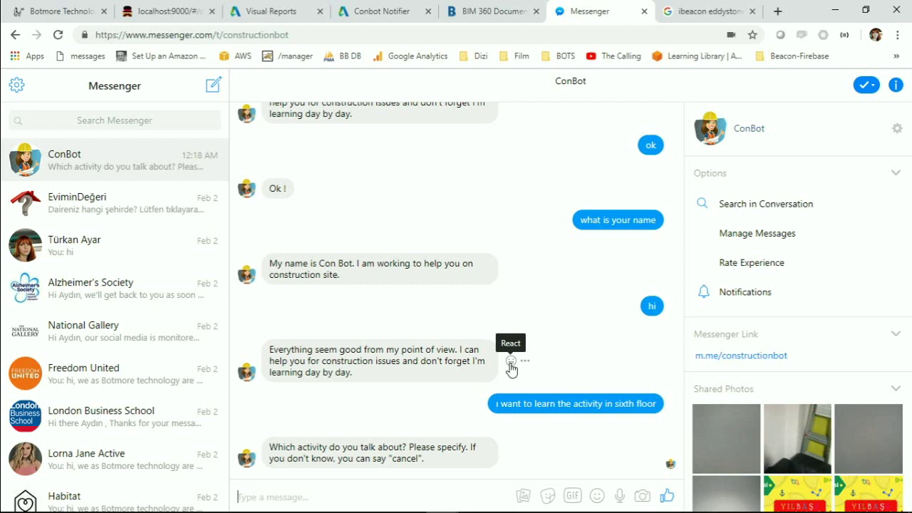
- Answer ConBot's question about which activity is meant with "mechanical works"
{"action": "type", "text": "me"}
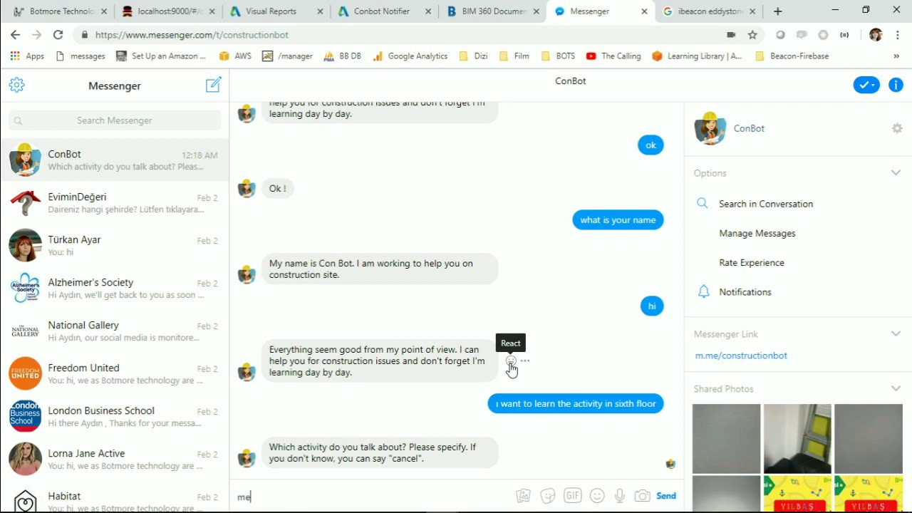
{"action": "type", "text": "chanical works"}
{"action": "key", "text": "Return"}
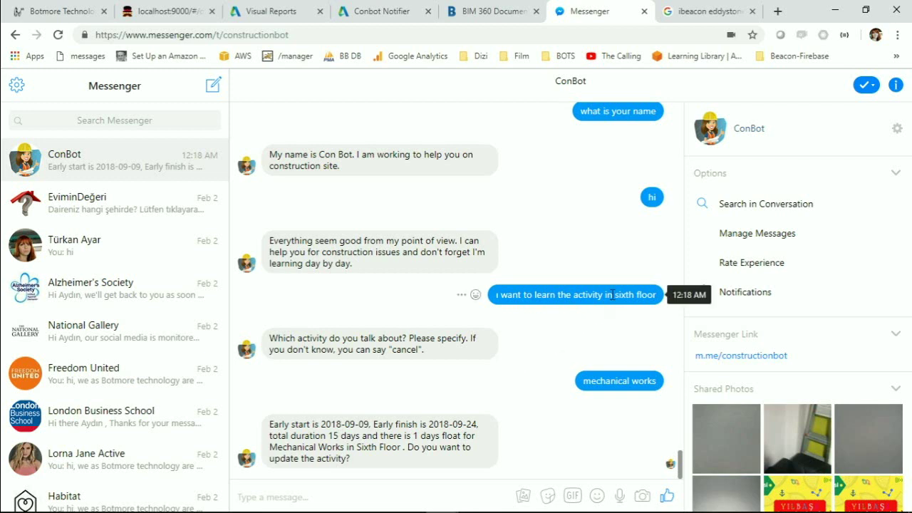
- Highlight the floor and "mechanical works" in the sent messages and check the Mechanical Works rows in the dashboard's workflows
{"action": "left_click_drag", "start_coordinate": [634, 294], "coordinate": [657, 292]}
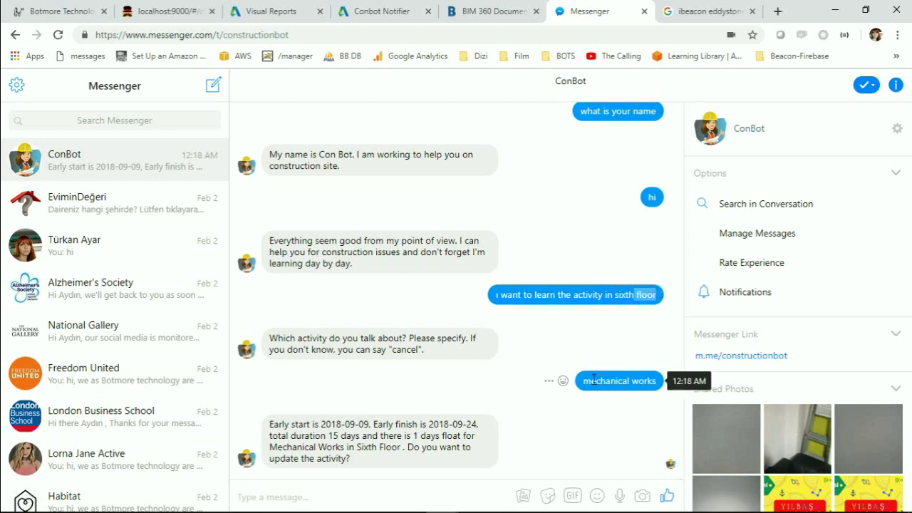
{"action": "left_click_drag", "start_coordinate": [581, 381], "coordinate": [647, 393]}
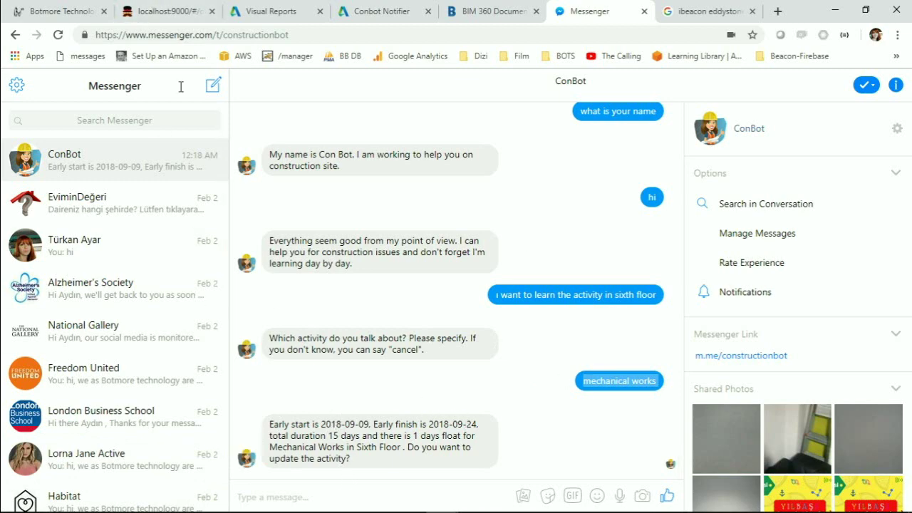
{"action": "left_click", "coordinate": [50, 16]}
{"action": "left_click", "coordinate": [161, 7]}
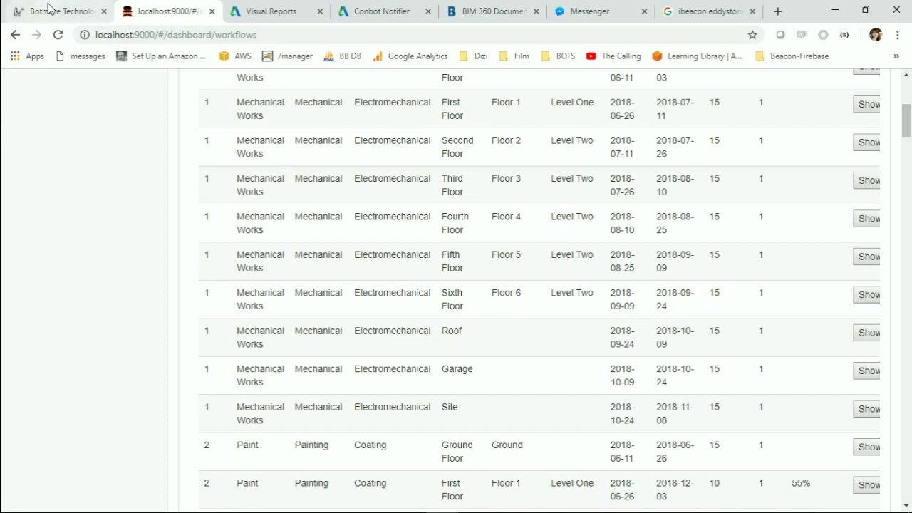
- Return to the Messenger conversation and agree to update the sixth floor activity by sending "yes"
{"action": "left_click", "coordinate": [584, 11]}
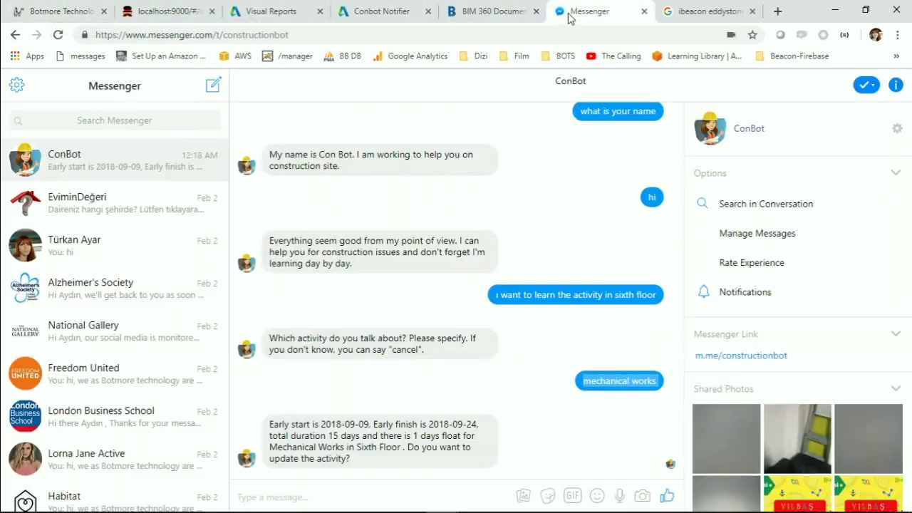
{"action": "left_click", "coordinate": [313, 496]}
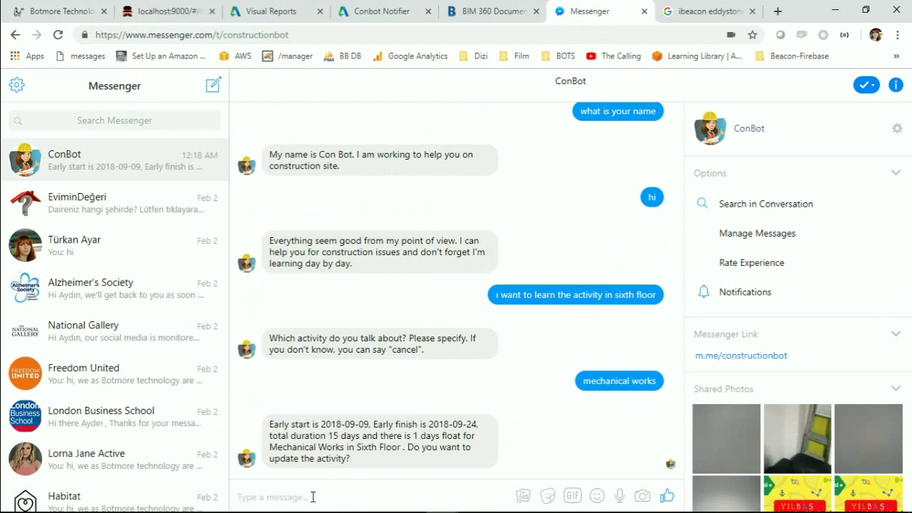
{"action": "type", "text": "yes"}
{"action": "key", "text": "Return"}
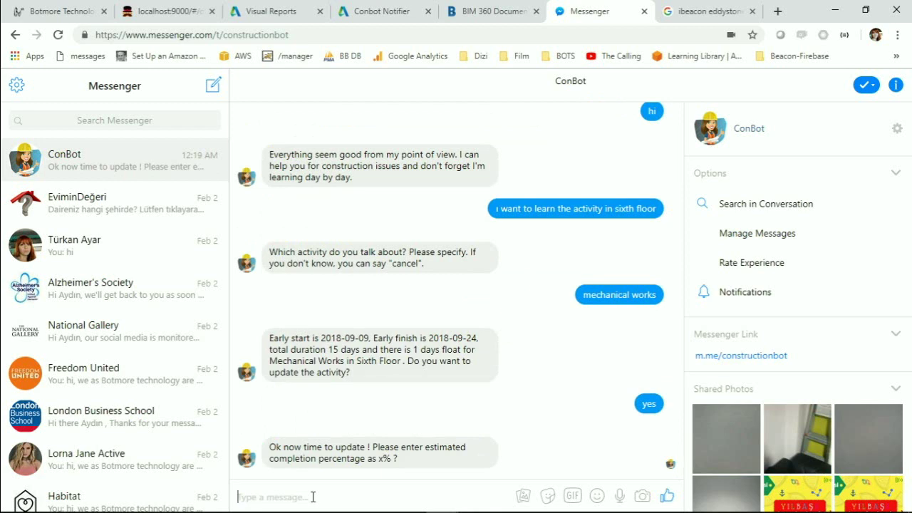
- Send "70%" as the activity's estimated completion percentage and confirm it with "ok"
{"action": "type", "text": "70"}
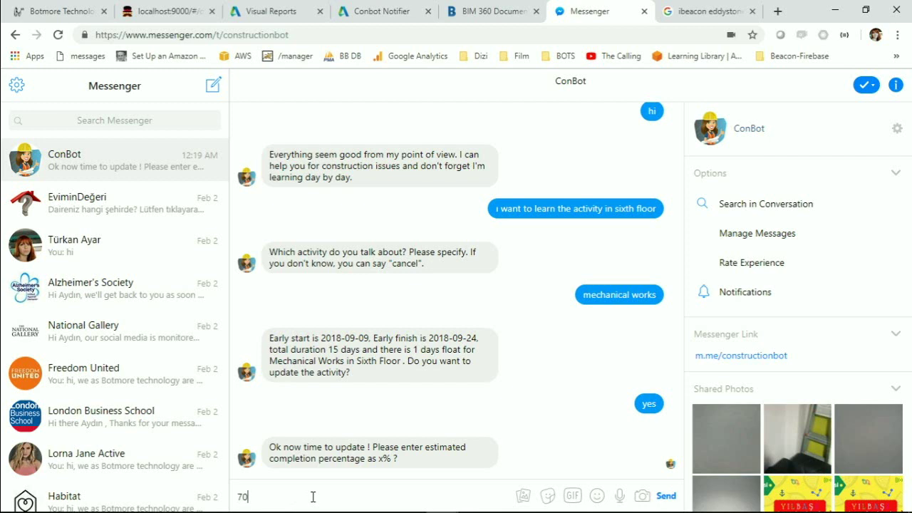
{"action": "type", "text": "%"}
{"action": "key", "text": "Return"}
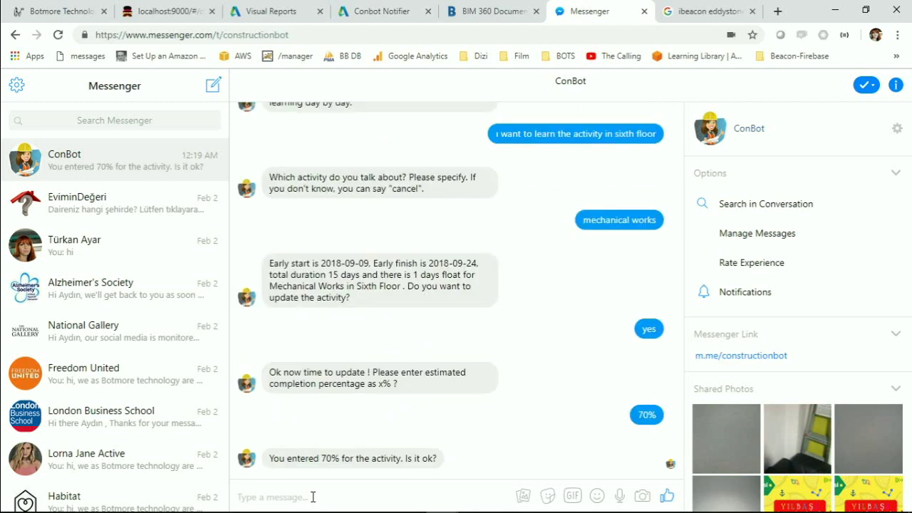
{"action": "type", "text": "ok"}
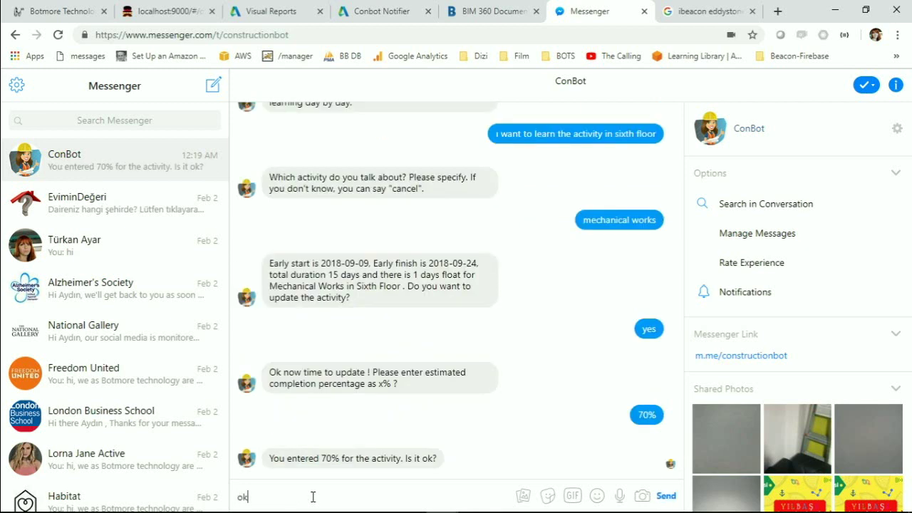
{"action": "key", "text": "Return"}
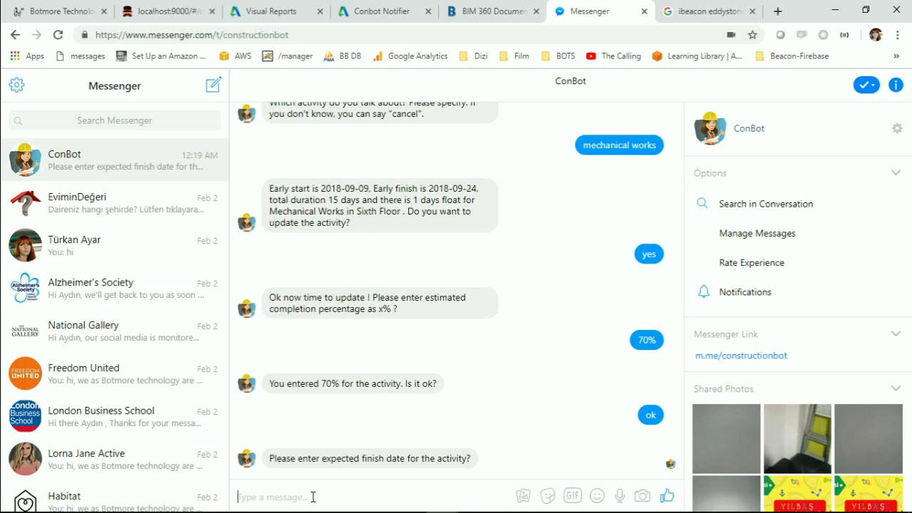
- Send "next monday" as the activity's expected finish date and highlight the date in ConBot's reply
{"action": "type", "text": "nex"}
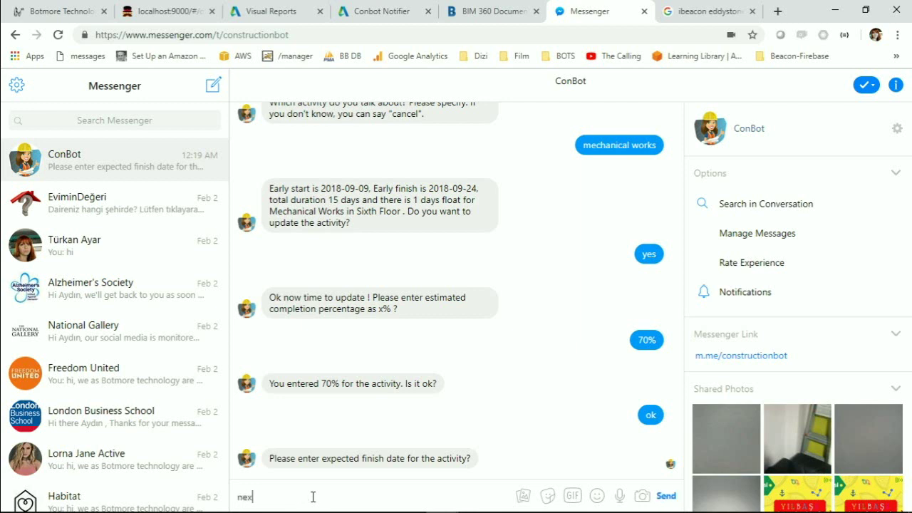
{"action": "type", "text": "t monday"}
{"action": "key", "text": "Return"}
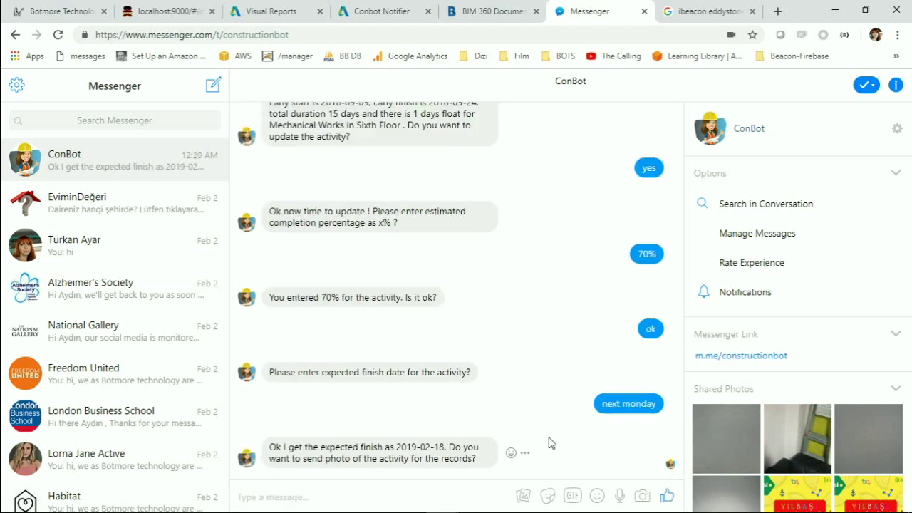
{"action": "left_click_drag", "start_coordinate": [396, 447], "coordinate": [442, 440]}
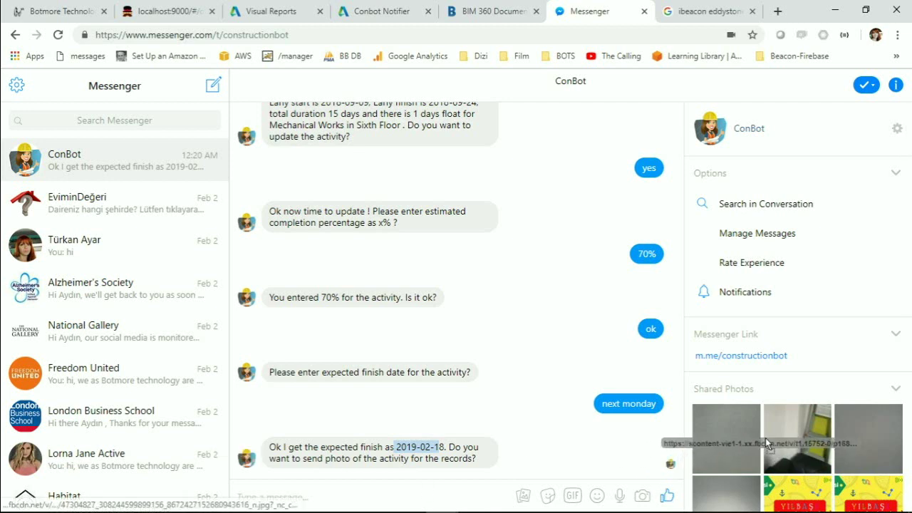
- Accept ConBot's request for a photo of the activity by sending "yes"
{"action": "left_click", "coordinate": [396, 495]}
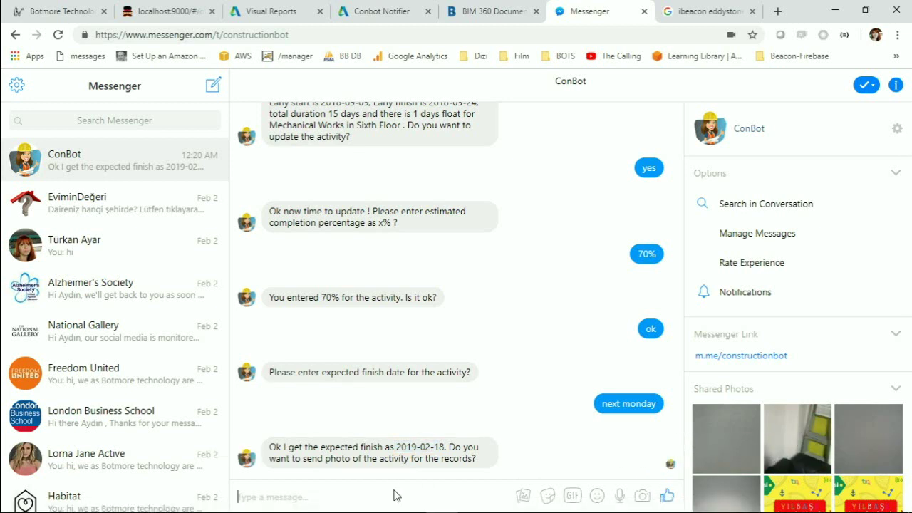
{"action": "type", "text": "yes"}
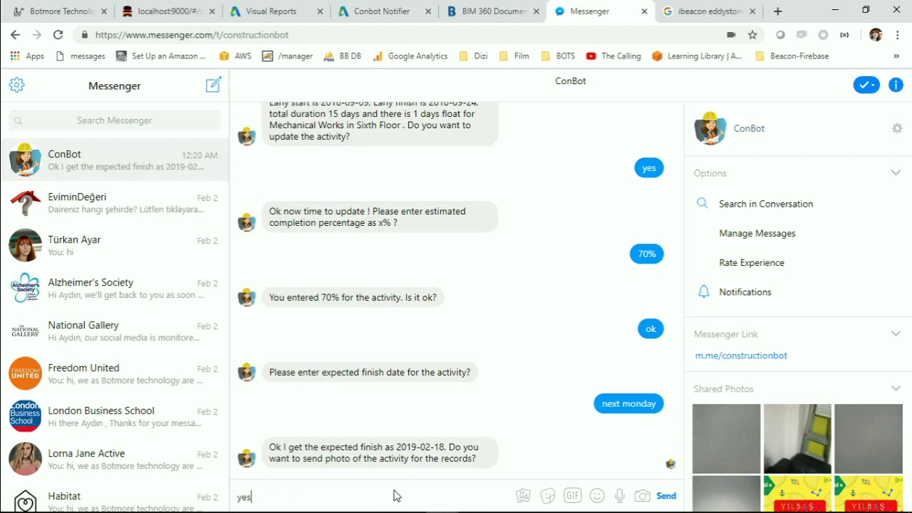
{"action": "key", "text": "Return"}
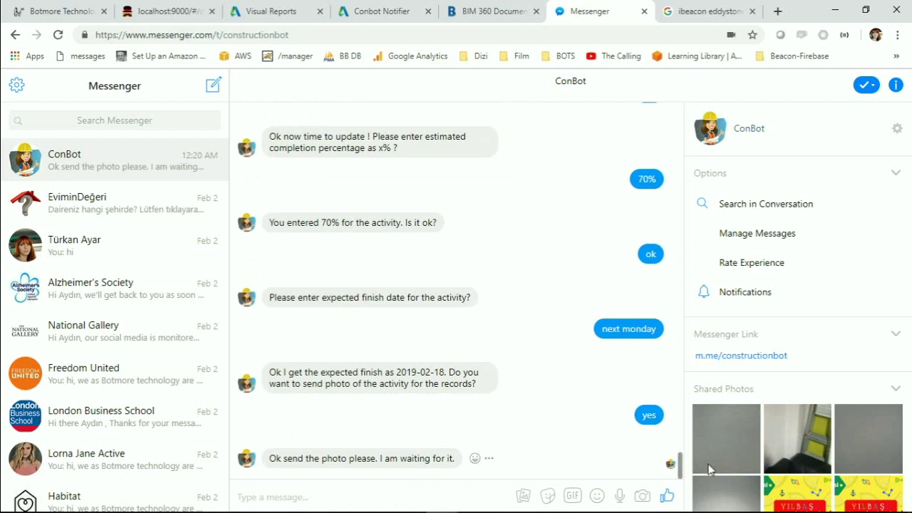
{"action": "left_click_drag", "start_coordinate": [791, 436], "coordinate": [383, 490]}
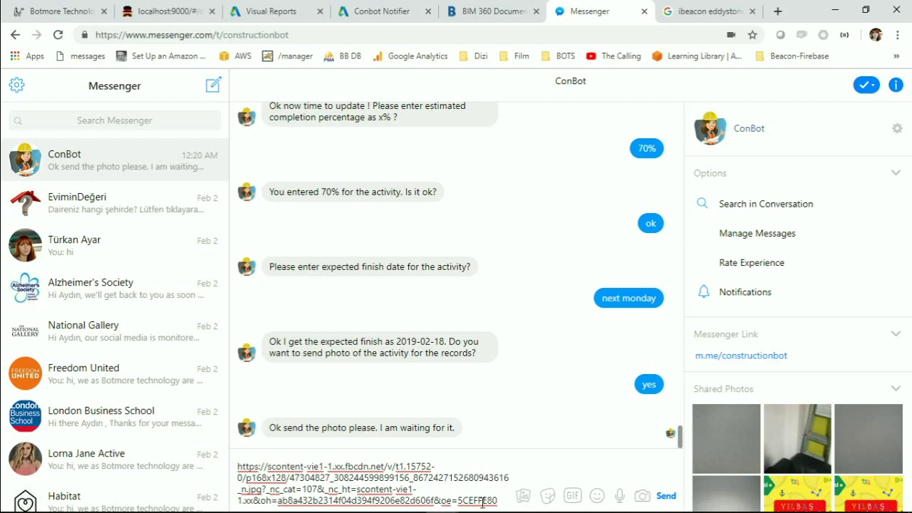
{"action": "left_click_drag", "start_coordinate": [498, 501], "coordinate": [233, 472]}
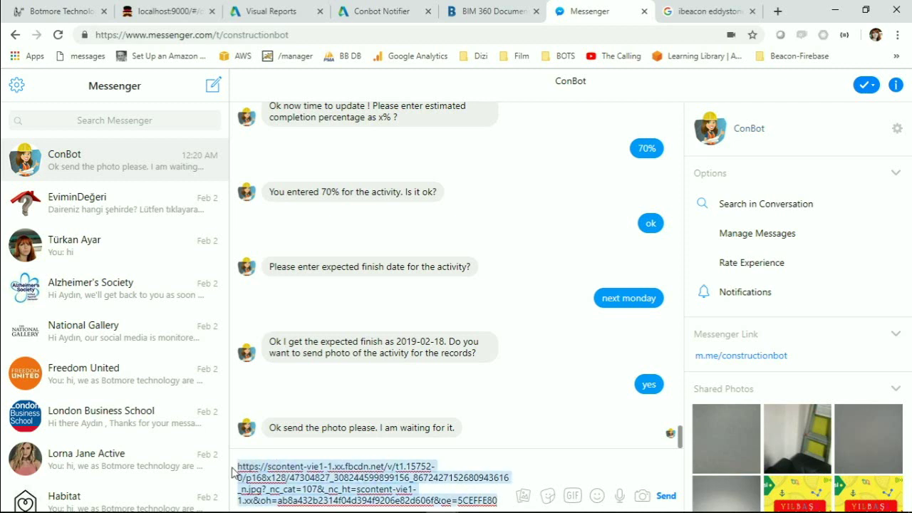
{"action": "key", "text": "BackSpace"}
{"action": "left_click_drag", "start_coordinate": [803, 447], "coordinate": [821, 438]}
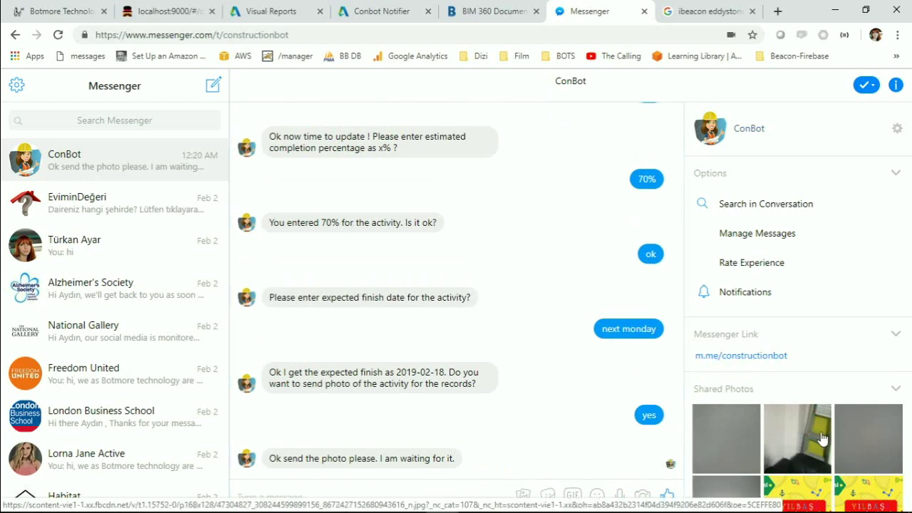
- Attach the image "IAC serisi ISITICILI VARİL CEKETİ1 (1500 x 1125).jpg" from the RE__Host_Taşıma folder and send it to ConBot
{"action": "left_click", "coordinate": [523, 497]}
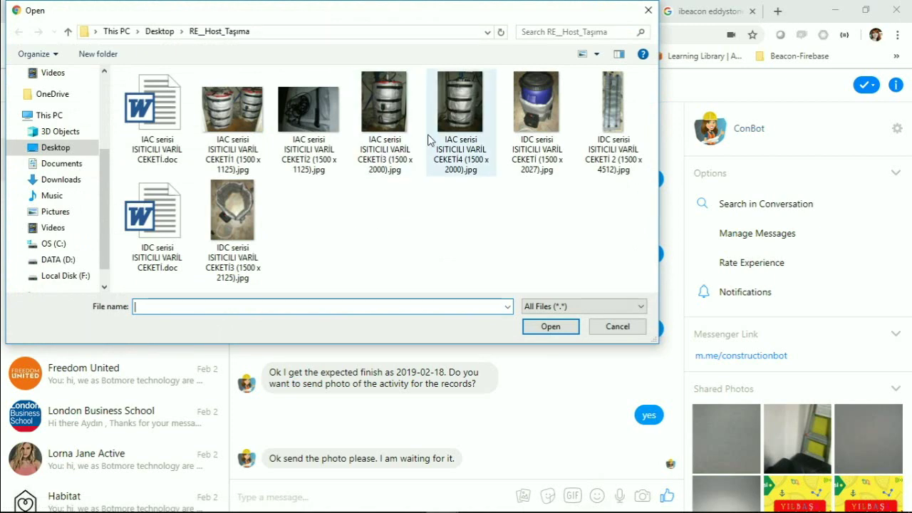
{"action": "left_click", "coordinate": [239, 112]}
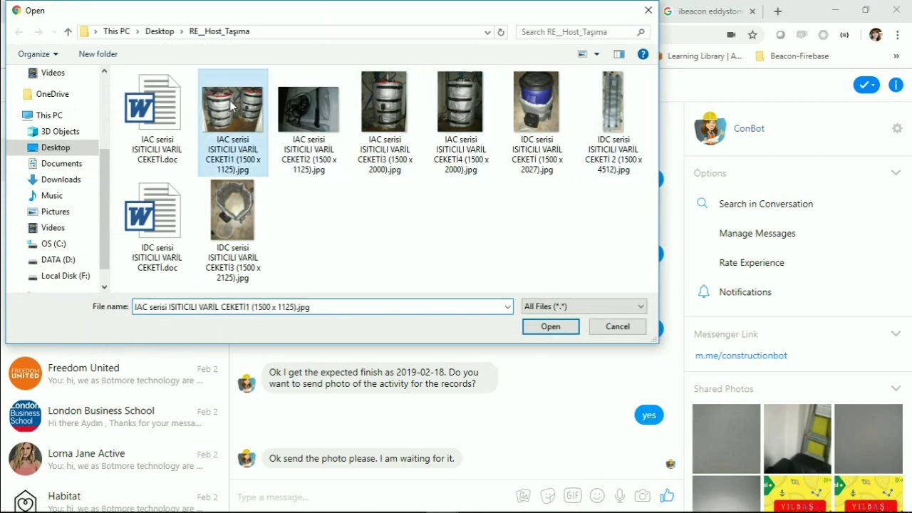
{"action": "left_click", "coordinate": [546, 326]}
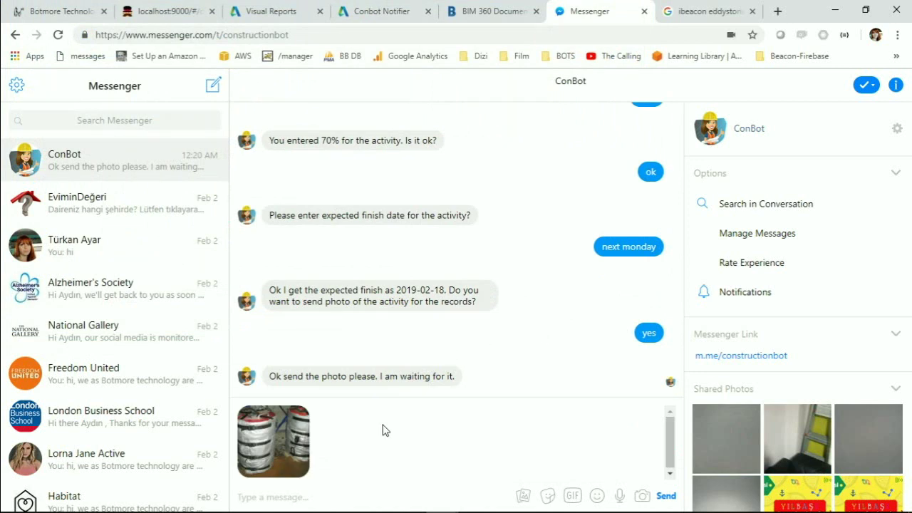
{"action": "left_click", "coordinate": [666, 496]}
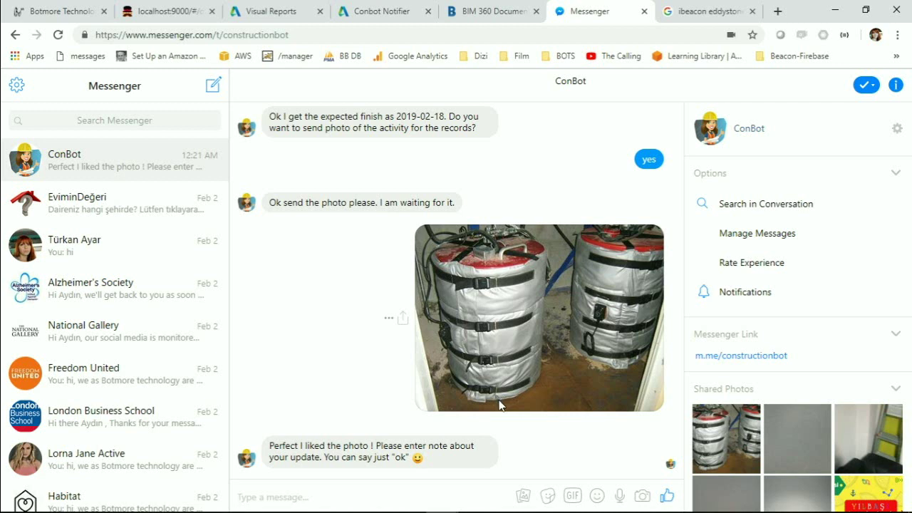
- Send the update note "we should talk to subcontractor" to ConBot
{"action": "type", "text": "w"}
{"action": "key", "text": "BackSpace"}
{"action": "type", "text": "we sh"}
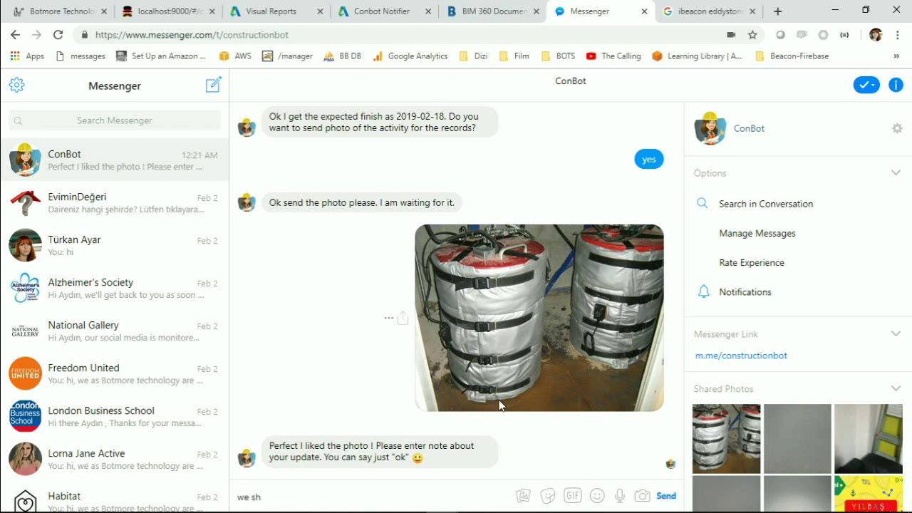
{"action": "type", "text": "uld"}
{"action": "type", "text": "ould "}
{"action": "type", "text": "tak to"}
{"action": "key", "text": "BackSpace"}
{"action": "key", "text": "BackSpace"}
{"action": "type", "text": "lk to sub contractor"}
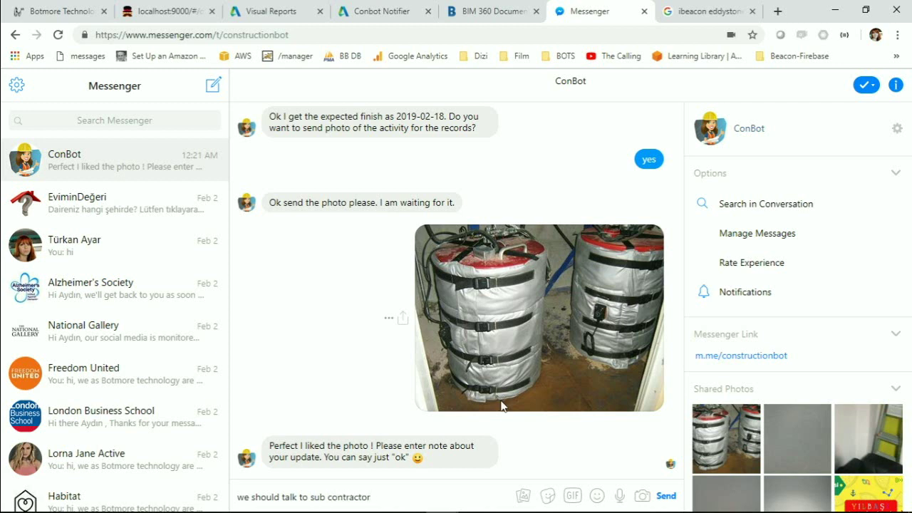
{"action": "left_click", "coordinate": [328, 494]}
{"action": "key", "text": "BackSpace"}
{"action": "left_click", "coordinate": [666, 495]}
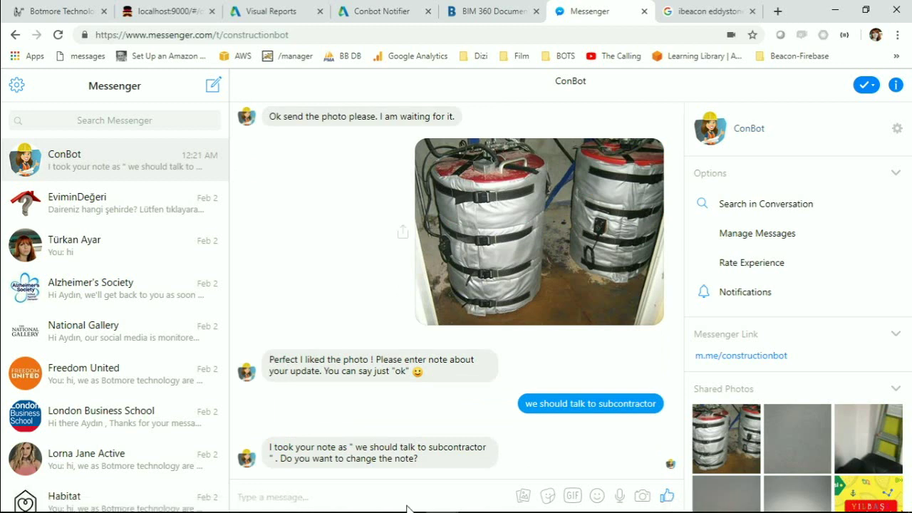
- Decline changing the note by sending "no", and thank ConBot
{"action": "type", "text": "no"}
{"action": "key", "text": "Return"}
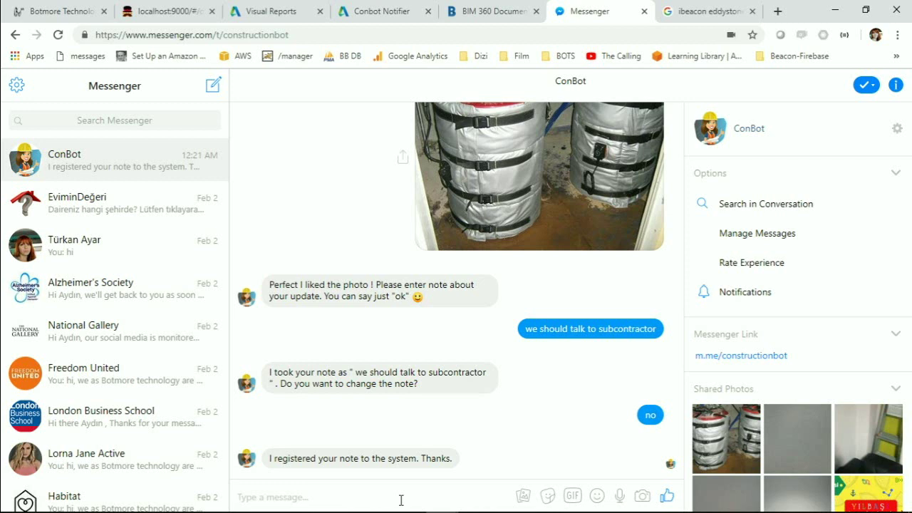
{"action": "type", "text": "thank"}
{"action": "key", "text": "Return"}
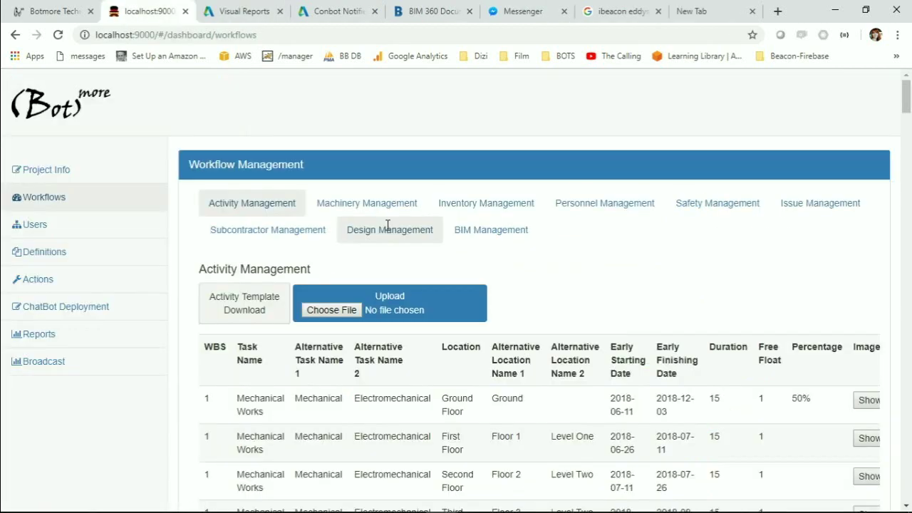
- Examine the sixth floor Mechanical Works row's task name, early finishing date and percentage in the dashboard's Activity Management table
{"action": "scroll", "coordinate": [502, 255], "scroll_direction": "down", "scroll_amount": 5}
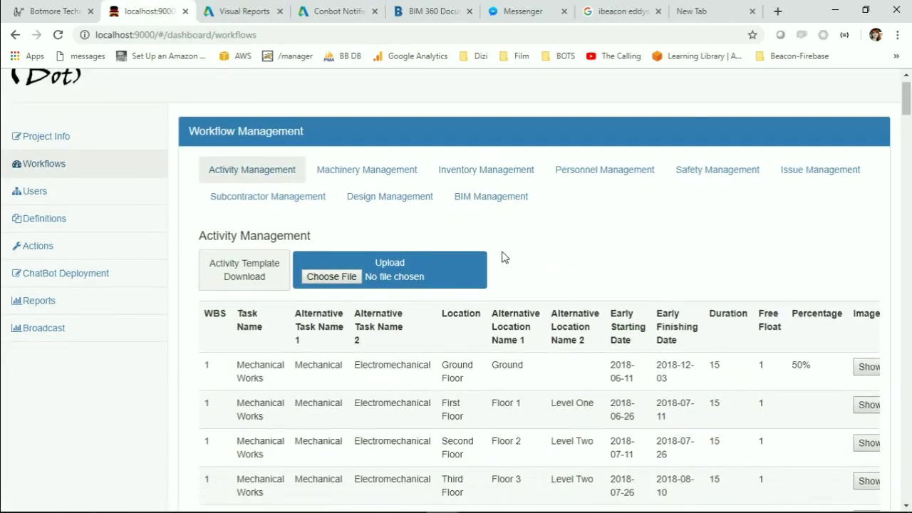
{"action": "scroll", "coordinate": [502, 252], "scroll_direction": "down", "scroll_amount": 1}
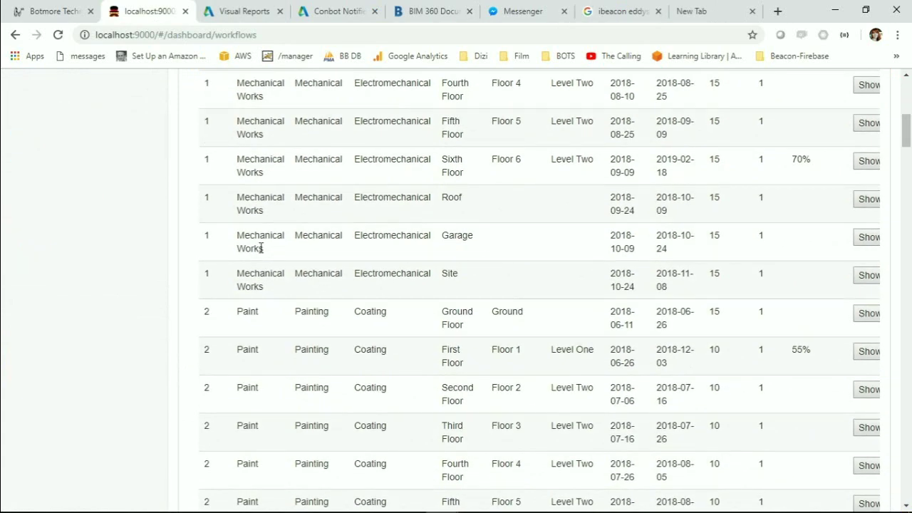
{"action": "left_click_drag", "start_coordinate": [234, 160], "coordinate": [534, 159]}
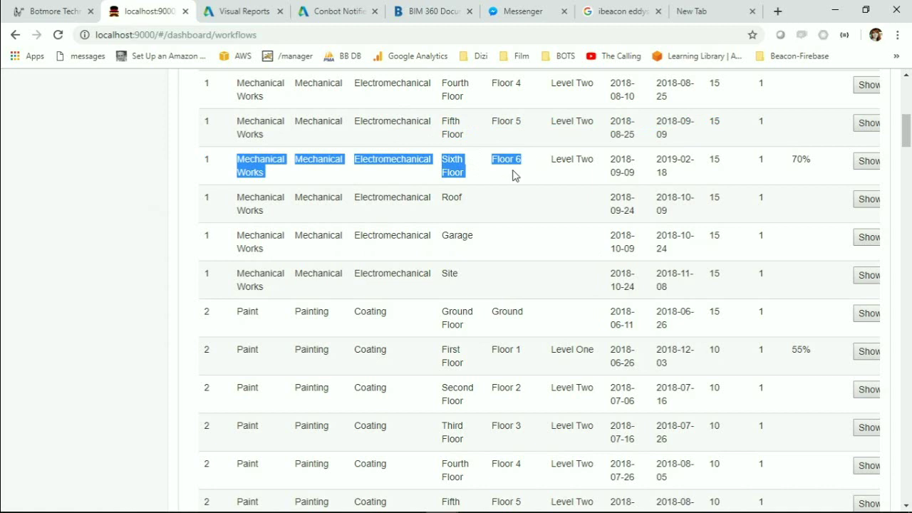
{"action": "left_click", "coordinate": [660, 159]}
{"action": "left_click_drag", "start_coordinate": [660, 158], "coordinate": [672, 173]}
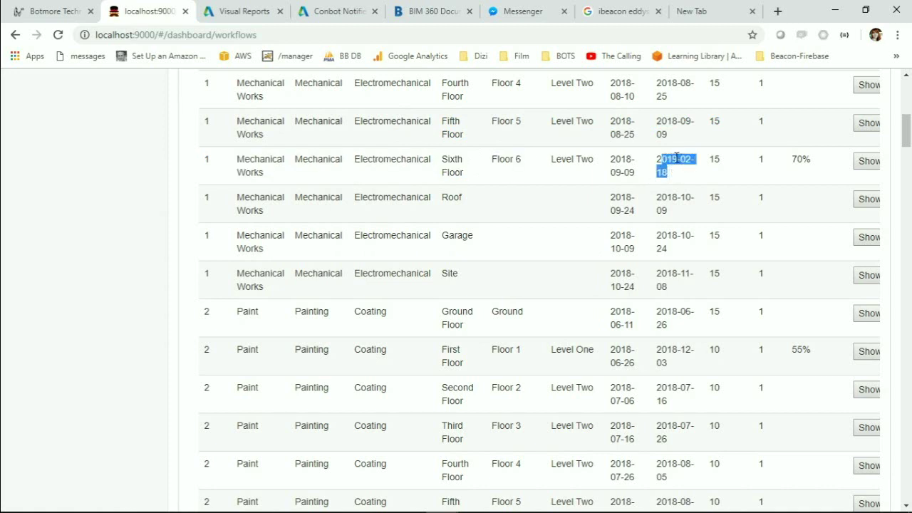
{"action": "left_click_drag", "start_coordinate": [789, 165], "coordinate": [814, 173]}
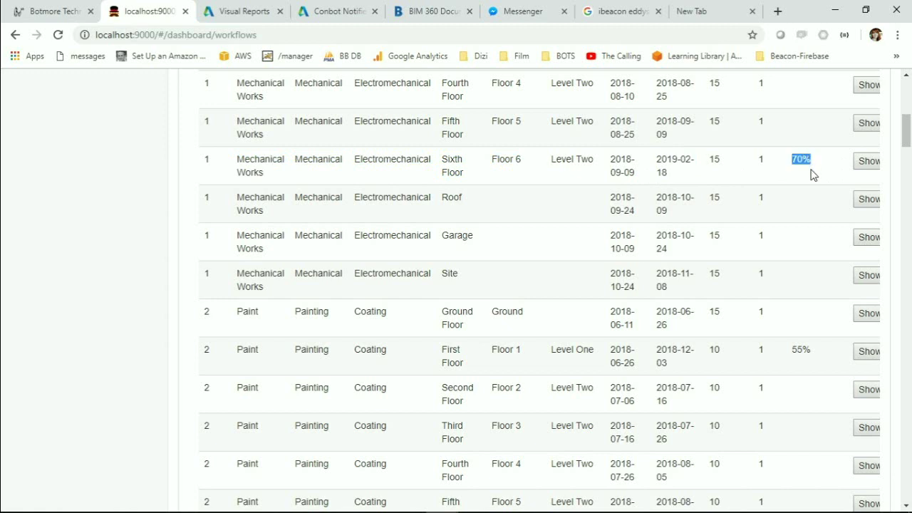
- View the image stored for the sixth floor Mechanical Works activity, and close it
{"action": "left_click", "coordinate": [866, 163]}
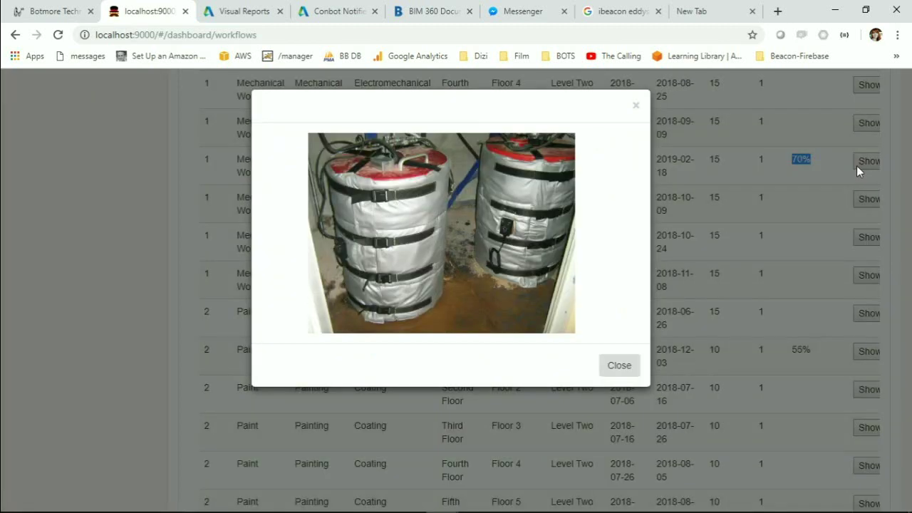
{"action": "left_click", "coordinate": [637, 107]}
{"action": "scroll", "coordinate": [427, 235], "scroll_direction": "up", "scroll_amount": 6}
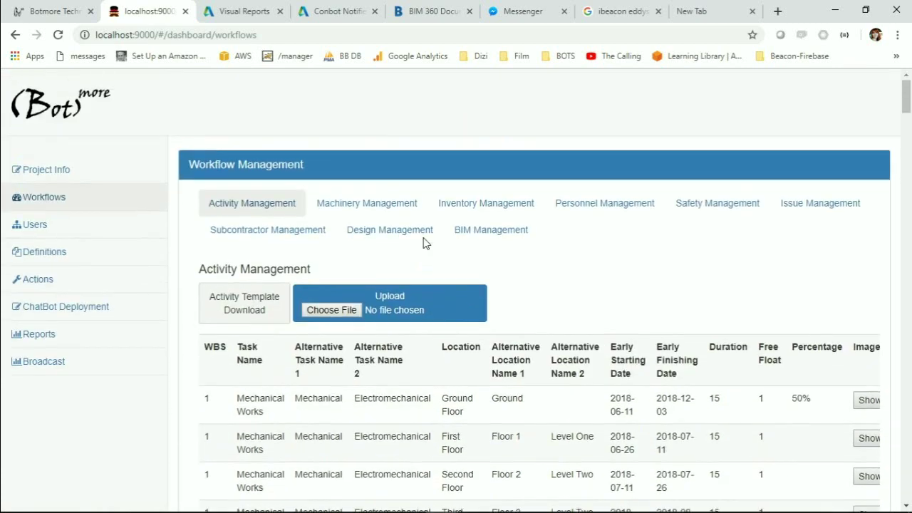
- Display the Machinery Management workflow with its machine list
{"action": "scroll", "coordinate": [423, 242], "scroll_direction": "down", "scroll_amount": 1}
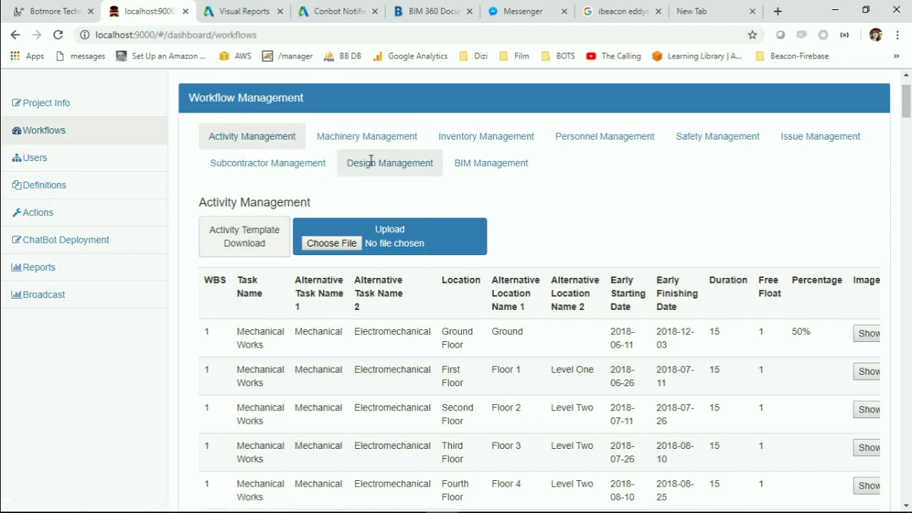
{"action": "left_click", "coordinate": [382, 140]}
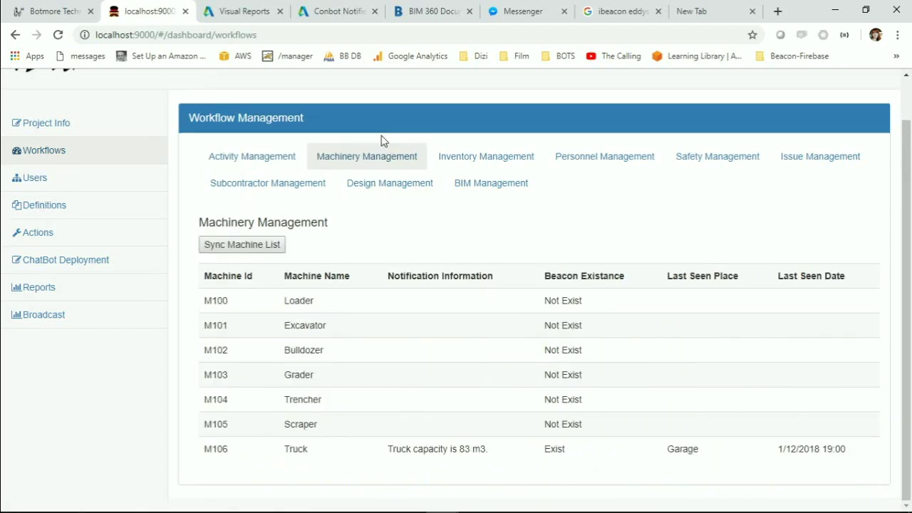
{"action": "left_click", "coordinate": [251, 255]}
- Switch to Messenger and send ConBot the question "where is truck"
{"action": "left_click", "coordinate": [515, 11]}
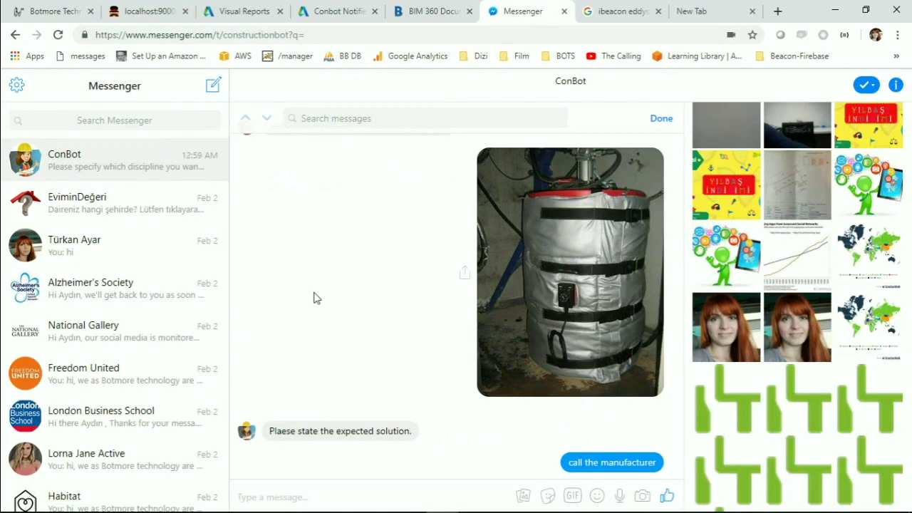
{"action": "left_click", "coordinate": [278, 499]}
{"action": "type", "text": "w"}
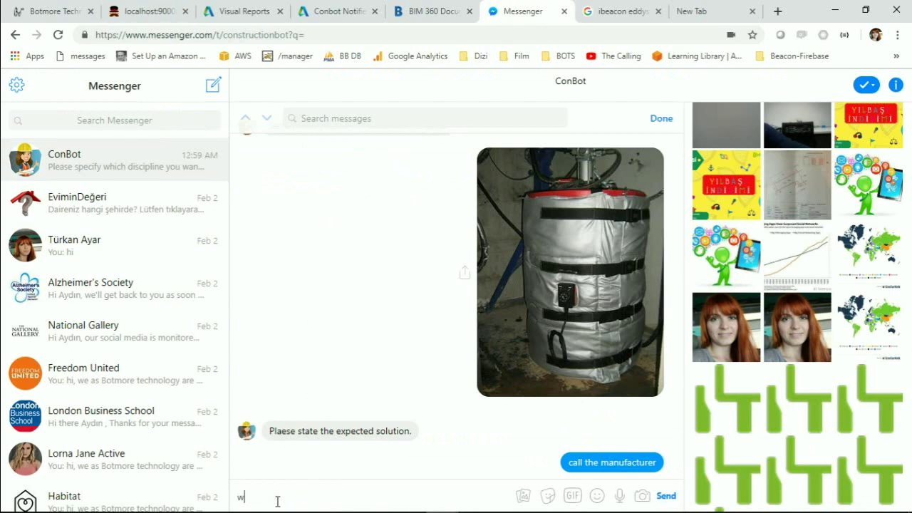
{"action": "type", "text": "here is truck"}
{"action": "key", "text": "Return"}
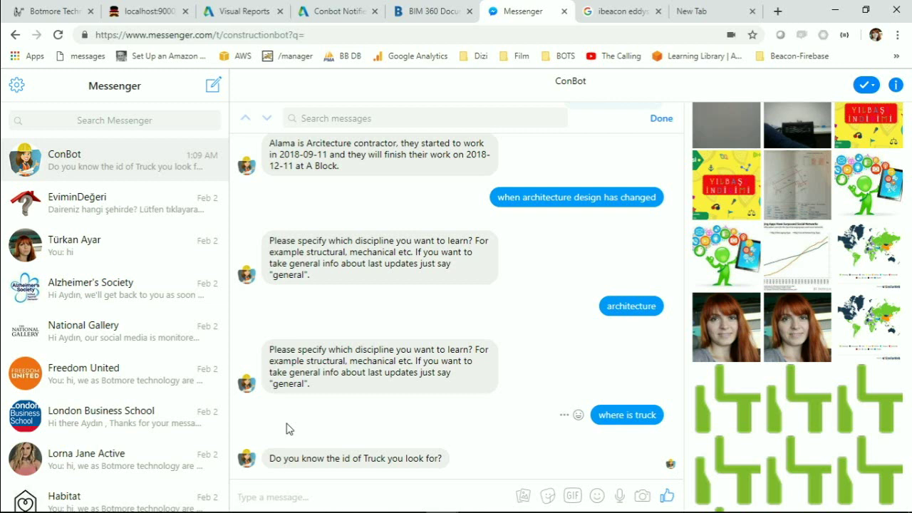
- Answer ConBot's question about the truck id with "no", and read its reply
{"action": "type", "text": "no"}
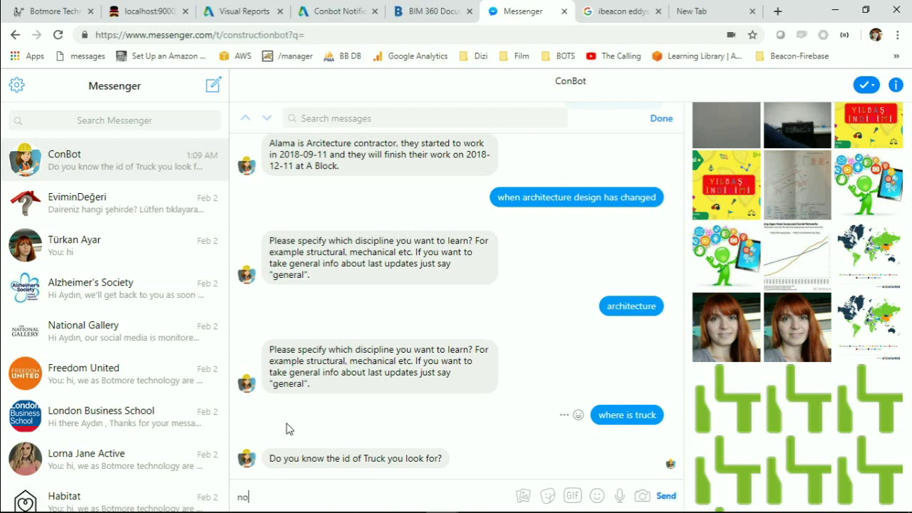
{"action": "key", "text": "Return"}
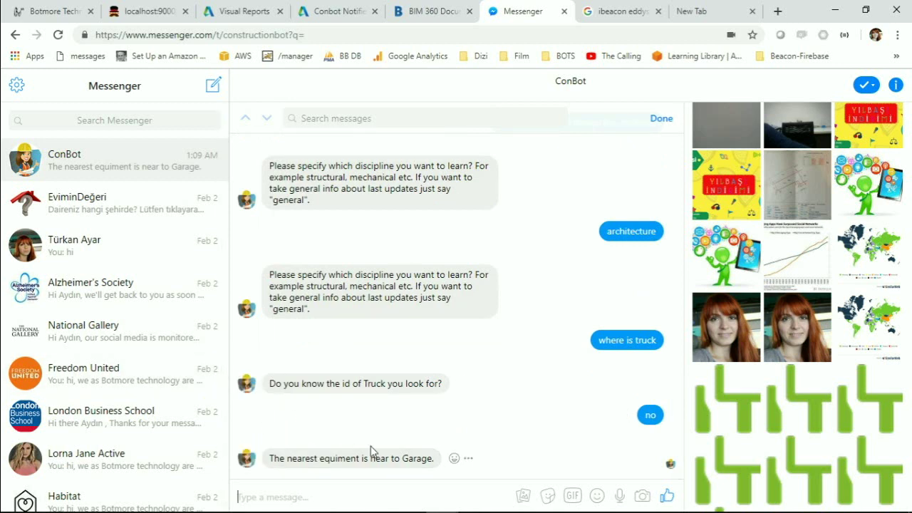
{"action": "left_click_drag", "start_coordinate": [396, 458], "coordinate": [374, 460]}
{"action": "left_click", "coordinate": [365, 460]}
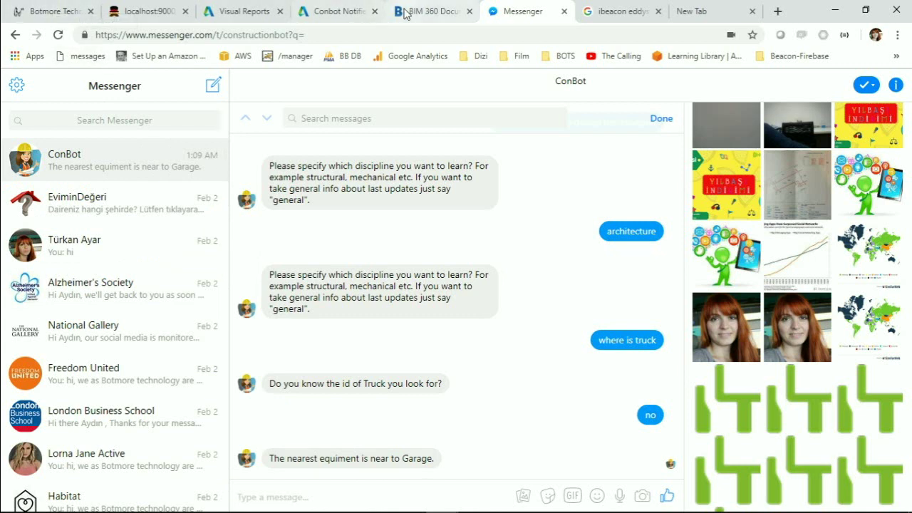
- Return to the dashboard and check the Truck's last seen place in the Machinery Management table
{"action": "left_click", "coordinate": [131, 12]}
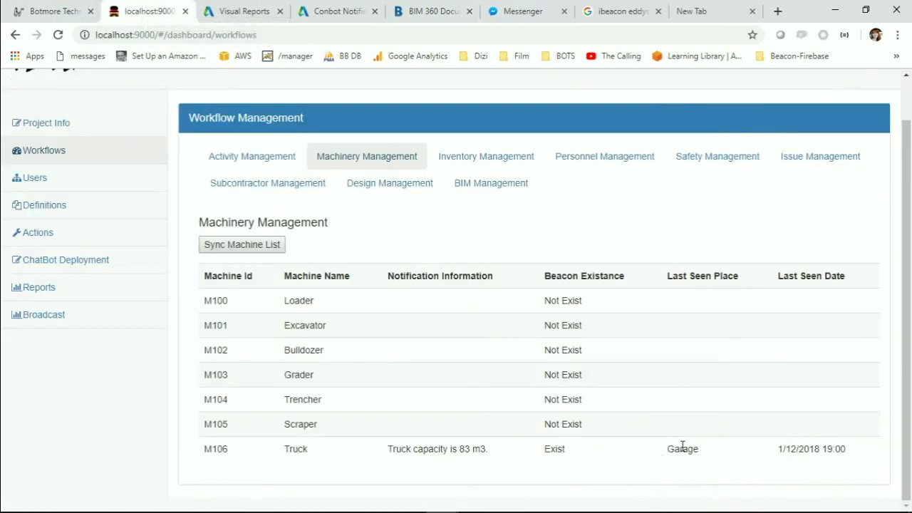
{"action": "left_click_drag", "start_coordinate": [664, 448], "coordinate": [709, 450]}
{"action": "scroll", "coordinate": [573, 465], "scroll_direction": "up", "scroll_amount": 1}
{"action": "scroll", "coordinate": [574, 466], "scroll_direction": "down", "scroll_amount": 1}
- Examine the Inventory Management table's material names, place names, quantities and data dates
{"action": "left_click", "coordinate": [484, 158]}
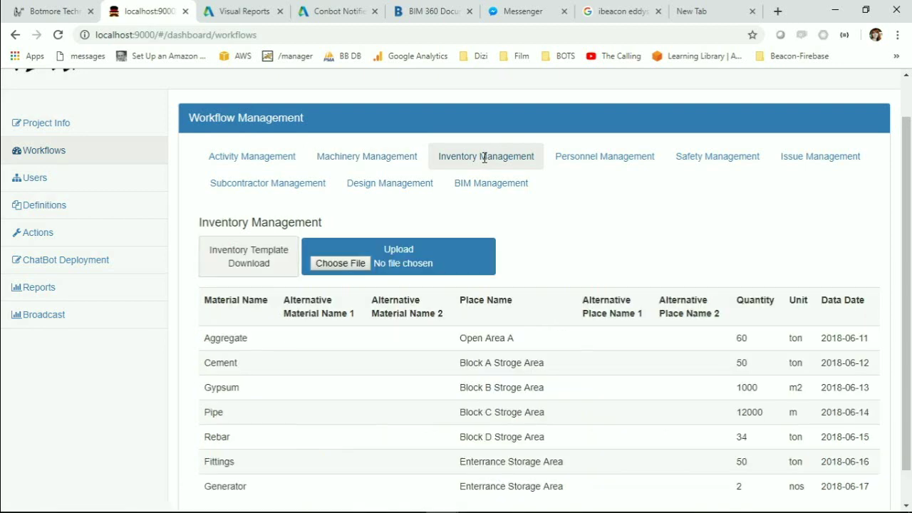
{"action": "scroll", "coordinate": [373, 267], "scroll_direction": "down", "scroll_amount": 1}
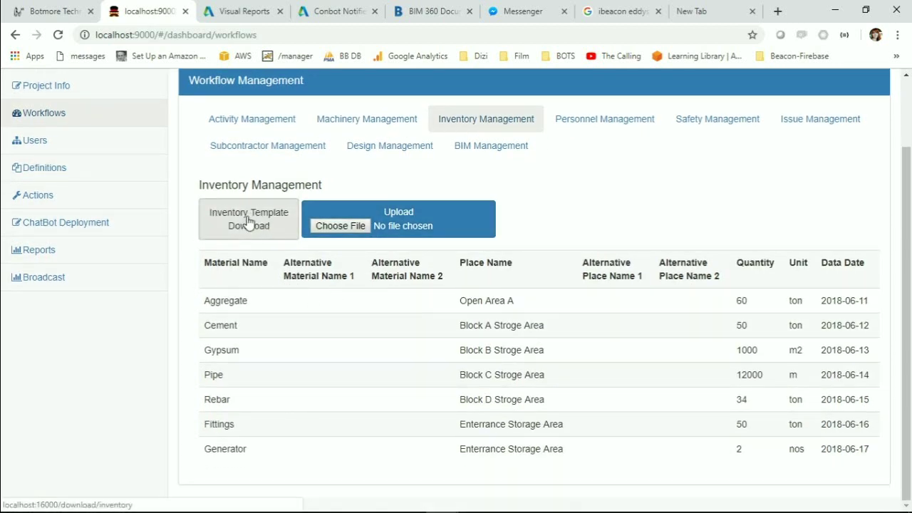
{"action": "left_click", "coordinate": [381, 121]}
{"action": "scroll", "coordinate": [381, 128], "scroll_direction": "up", "scroll_amount": 1}
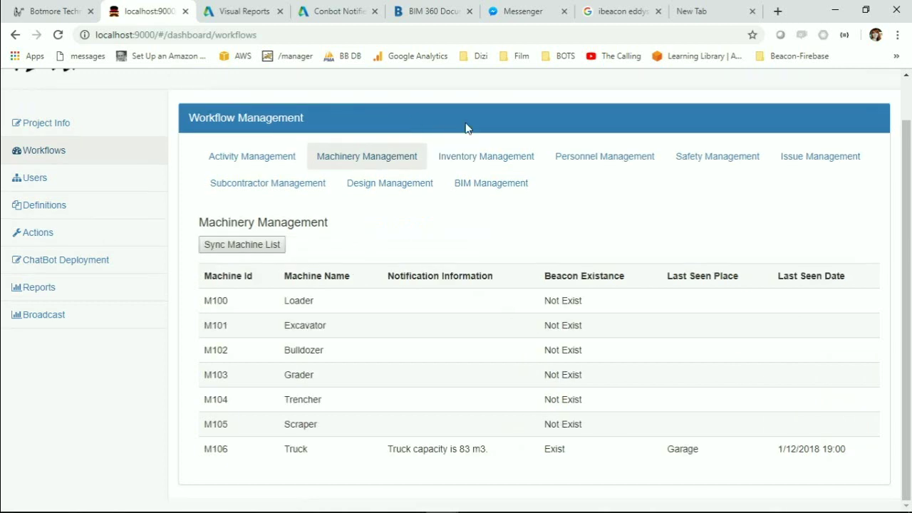
{"action": "left_click", "coordinate": [477, 153]}
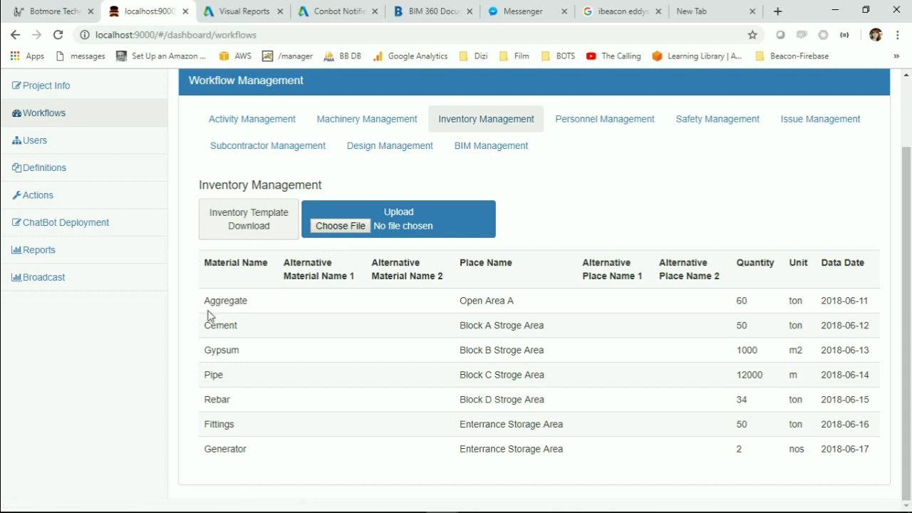
{"action": "left_click_drag", "start_coordinate": [206, 297], "coordinate": [238, 446]}
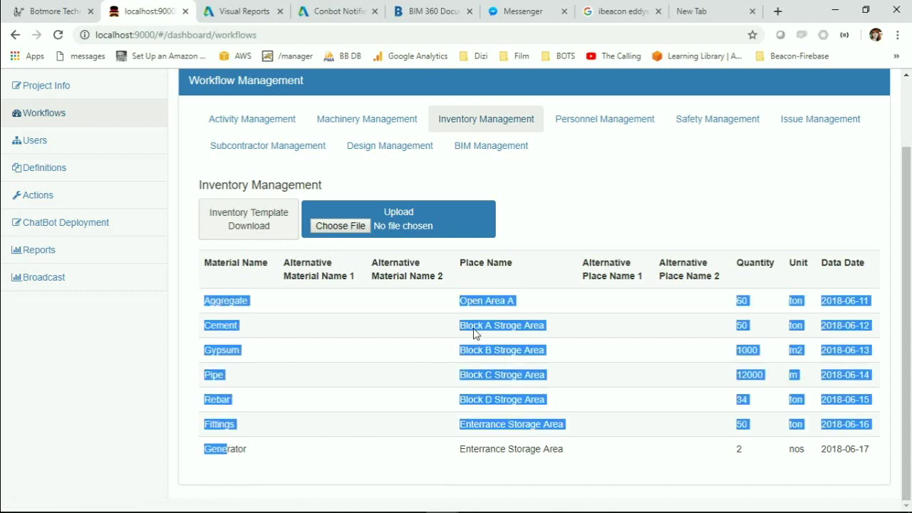
{"action": "left_click", "coordinate": [517, 295]}
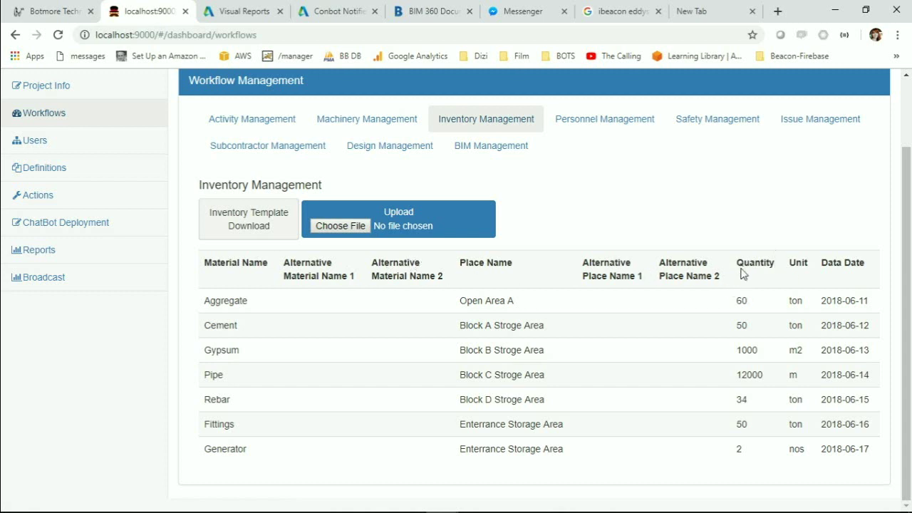
{"action": "left_click_drag", "start_coordinate": [827, 263], "coordinate": [877, 275]}
{"action": "left_click", "coordinate": [827, 310]}
{"action": "left_click_drag", "start_coordinate": [827, 305], "coordinate": [875, 308]}
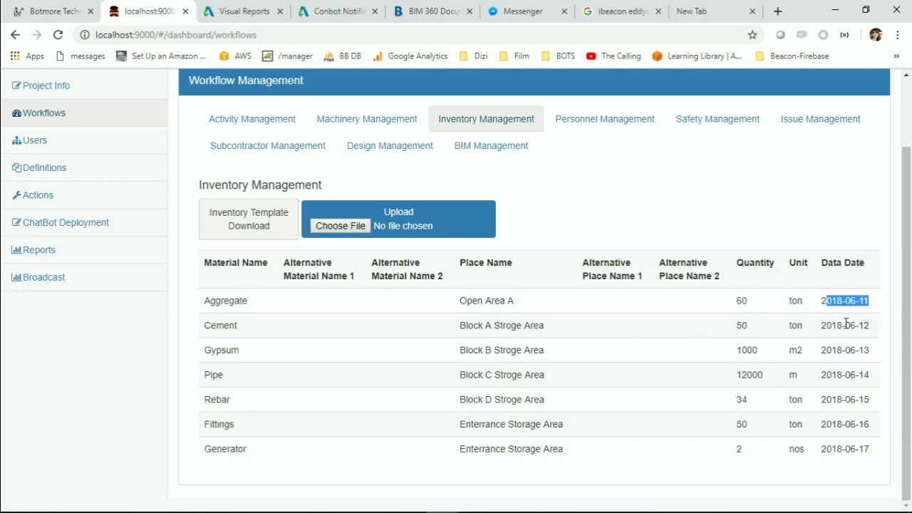
{"action": "left_click", "coordinate": [821, 332]}
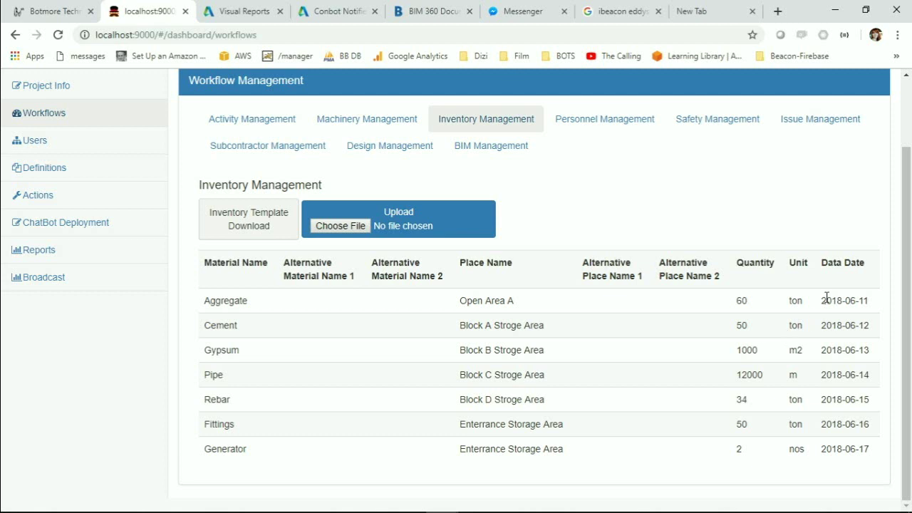
- Open the Personnel Management workflow and examine the employees' positions and alternative positions
{"action": "left_click", "coordinate": [591, 122]}
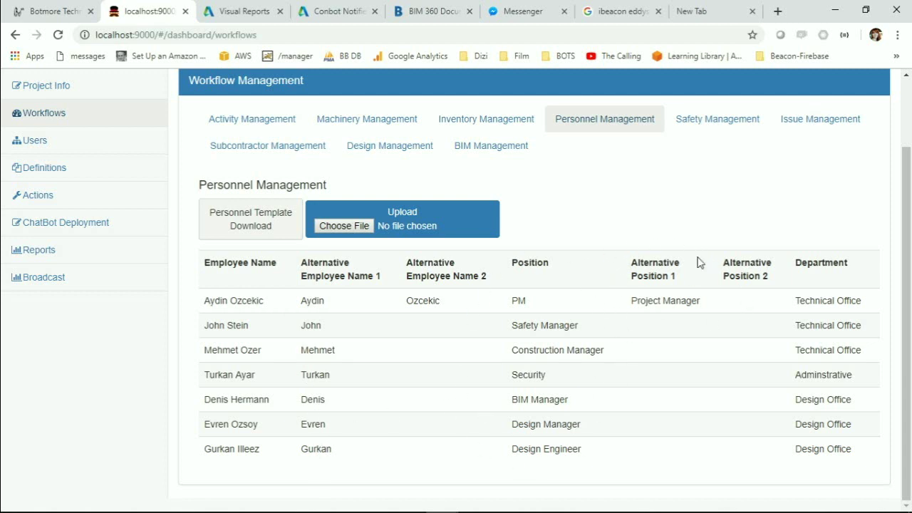
{"action": "left_click_drag", "start_coordinate": [503, 301], "coordinate": [544, 307]}
{"action": "left_click_drag", "start_coordinate": [648, 301], "coordinate": [684, 301]}
{"action": "left_click_drag", "start_coordinate": [518, 322], "coordinate": [560, 325]}
{"action": "left_click", "coordinate": [654, 325]}
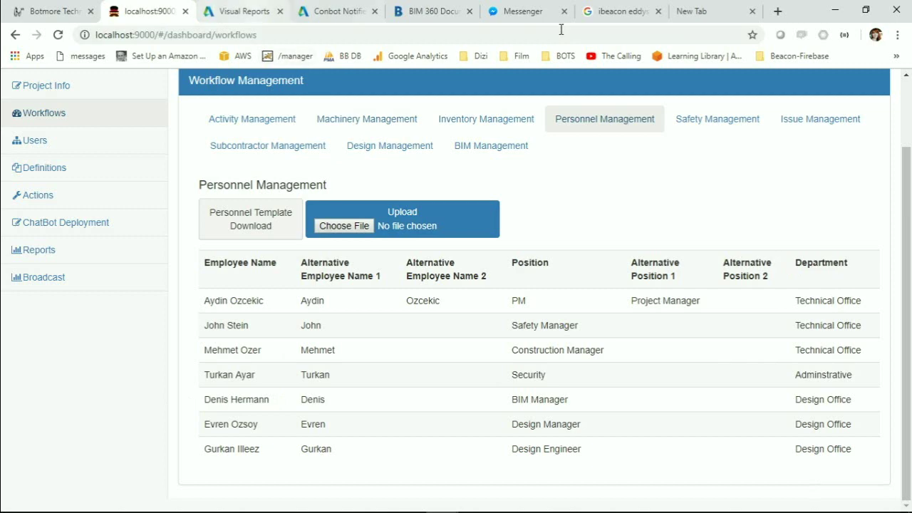
- Switch to Messenger and ask ConBot who the Security employee is, using the employee's first name
{"action": "left_click", "coordinate": [522, 11]}
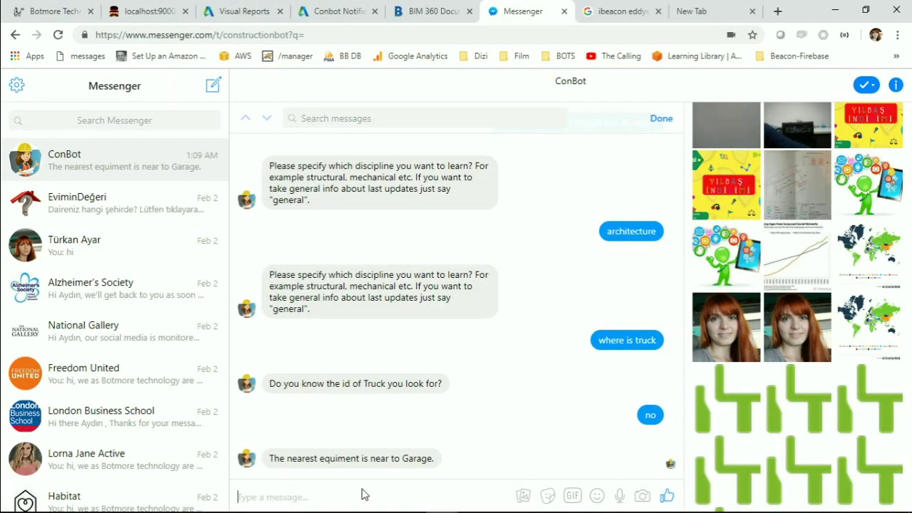
{"action": "type", "text": "wh"}
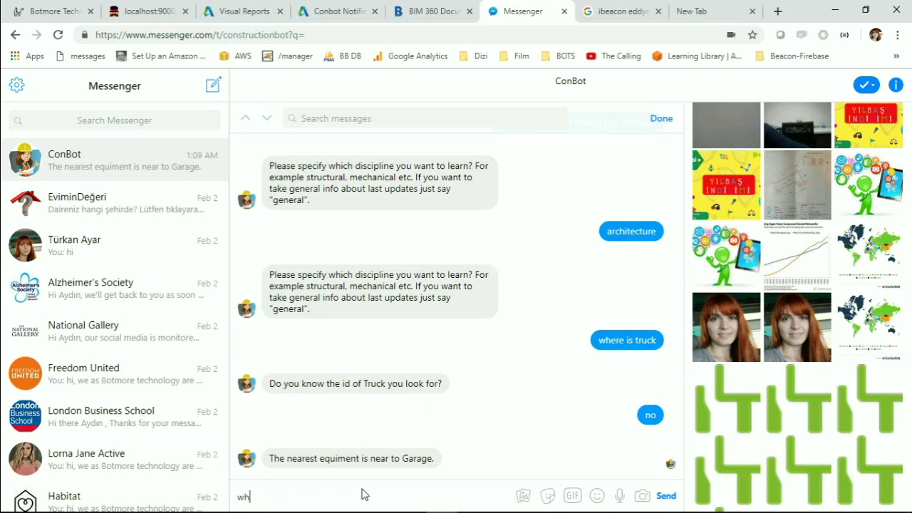
{"action": "type", "text": "o is Turkan"}
{"action": "key", "text": "Return"}
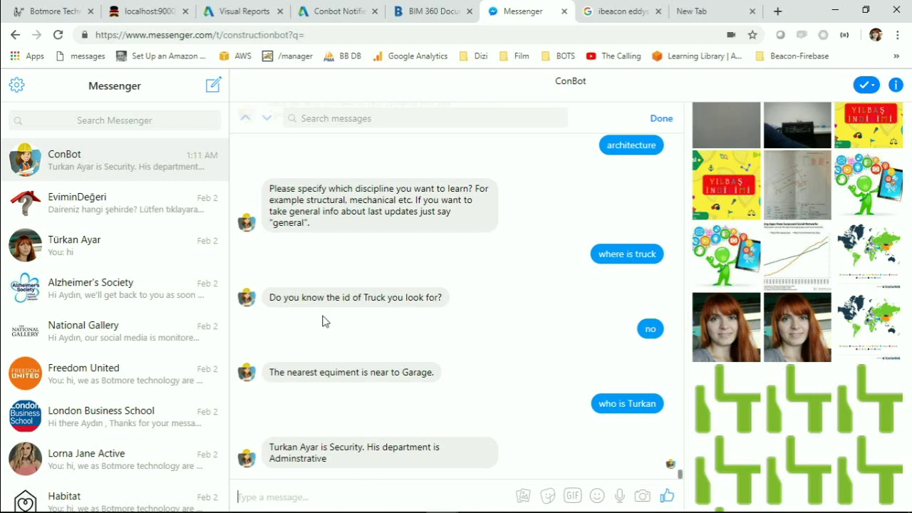
- Check the Security employee's alternative name, position and department in the dashboard's Personnel Management table
{"action": "left_click", "coordinate": [142, 16]}
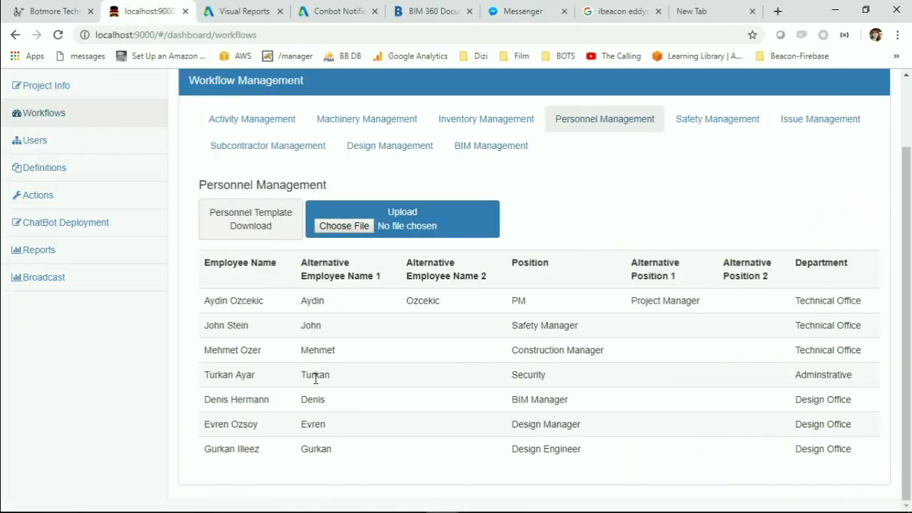
{"action": "left_click_drag", "start_coordinate": [314, 375], "coordinate": [318, 373]}
{"action": "double_click", "coordinate": [519, 373]}
{"action": "left_click", "coordinate": [802, 369]}
- Ask ConBot in Messenger where the Security employee is, using the first name, and return to the dashboard's Personnel Management table
{"action": "left_click", "coordinate": [552, 10]}
{"action": "type", "text": "w"}
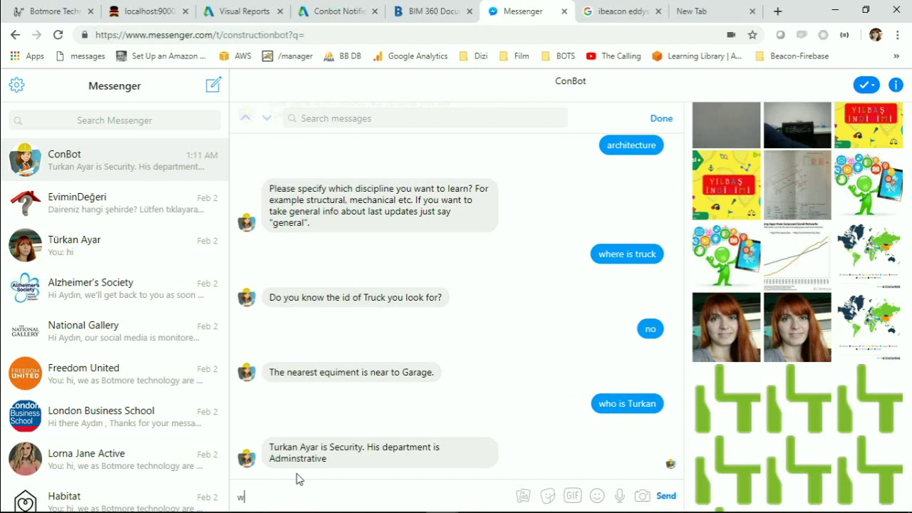
{"action": "type", "text": "here is Turkan"}
{"action": "key", "text": "Return"}
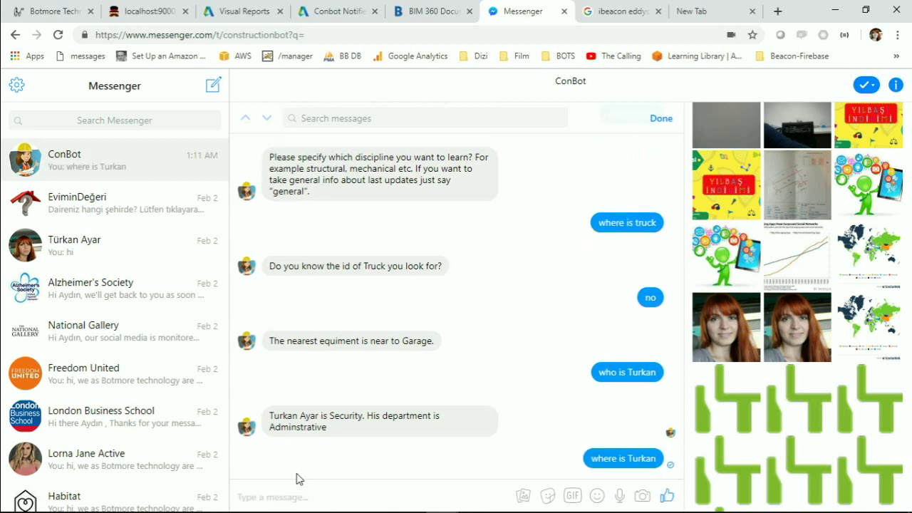
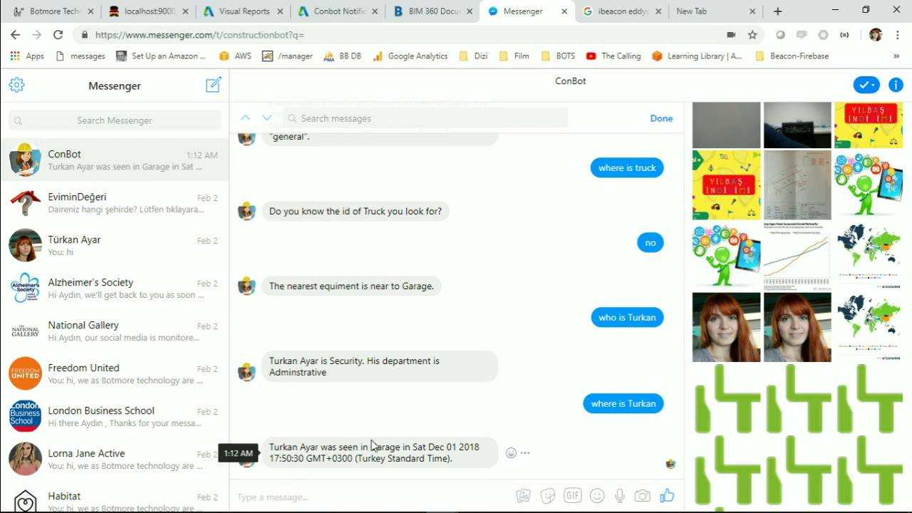
{"action": "left_click_drag", "start_coordinate": [592, 403], "coordinate": [643, 401]}
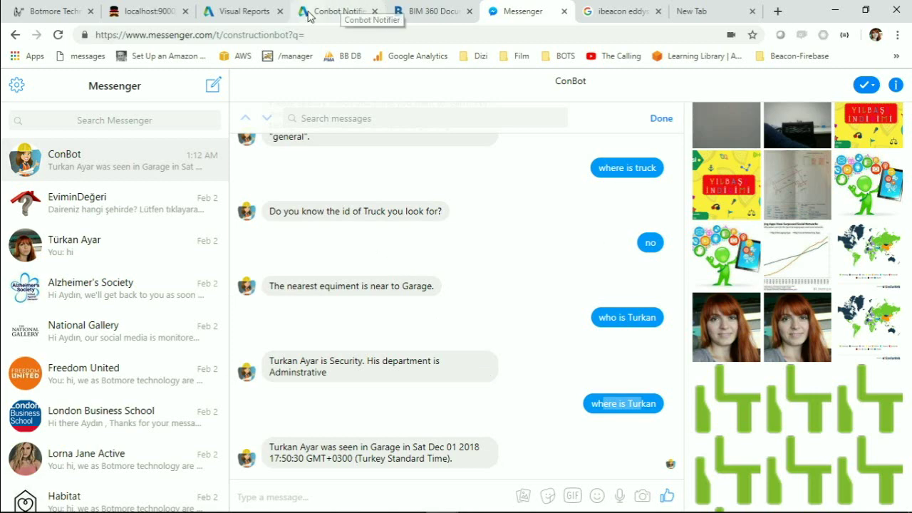
{"action": "left_click", "coordinate": [146, 10]}
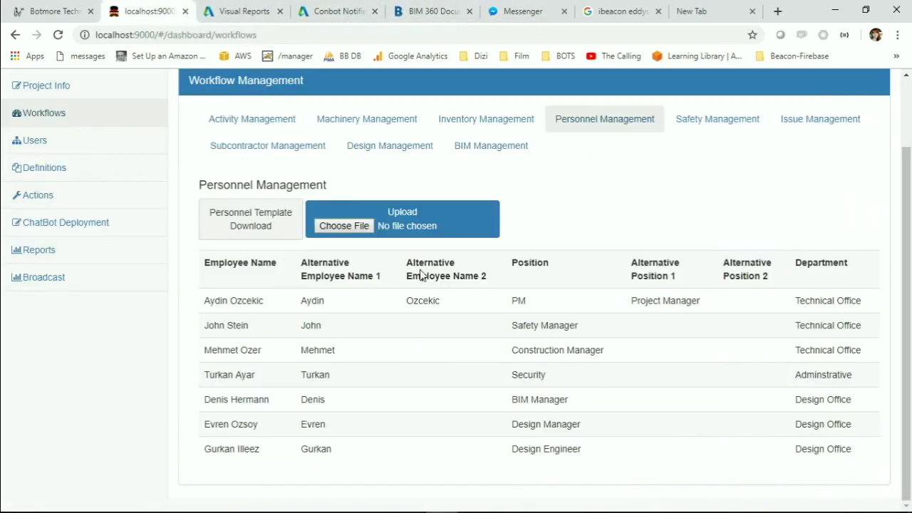
- Open the Safety Management workflow and send out the Crane Training
{"action": "left_click", "coordinate": [704, 118]}
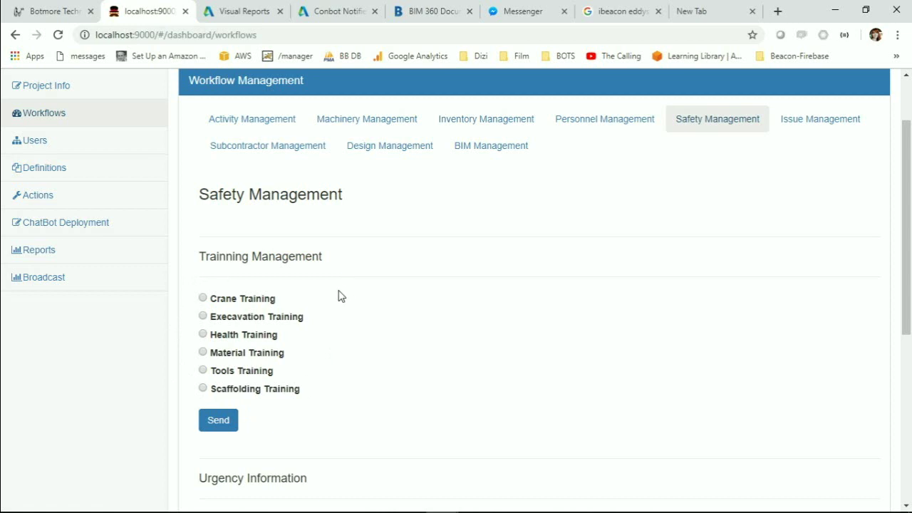
{"action": "left_click", "coordinate": [203, 299]}
{"action": "left_click", "coordinate": [217, 426]}
- Switch to Messenger and start the crane safety training by sending ConBot "Crane Trainning"
{"action": "left_click", "coordinate": [514, 11]}
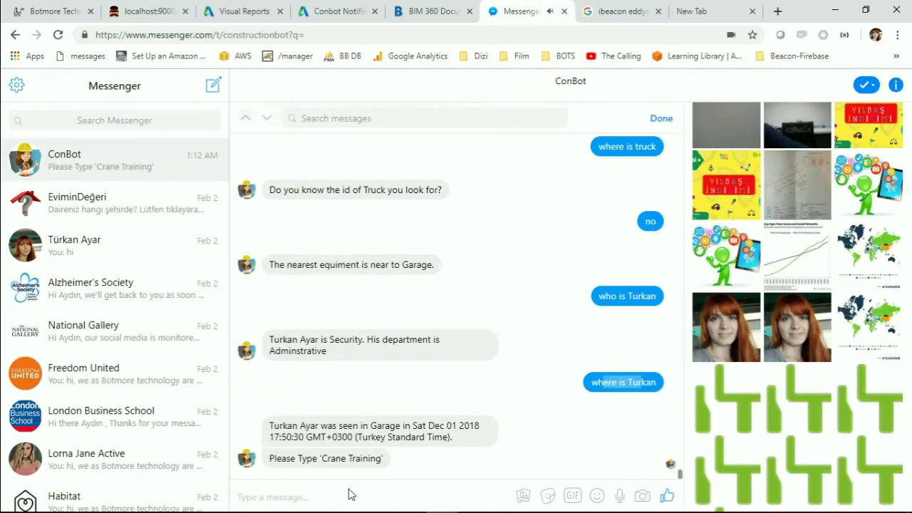
{"action": "left_click", "coordinate": [309, 496]}
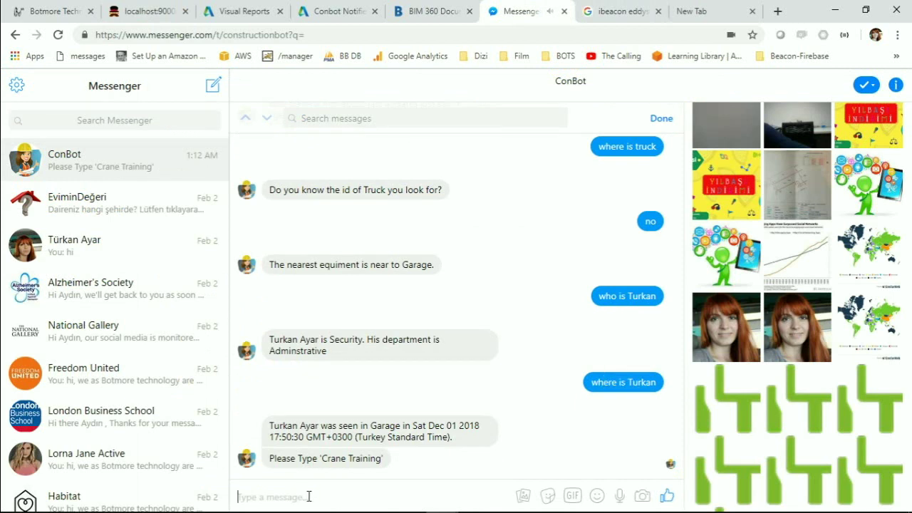
{"action": "type", "text": "Cra"}
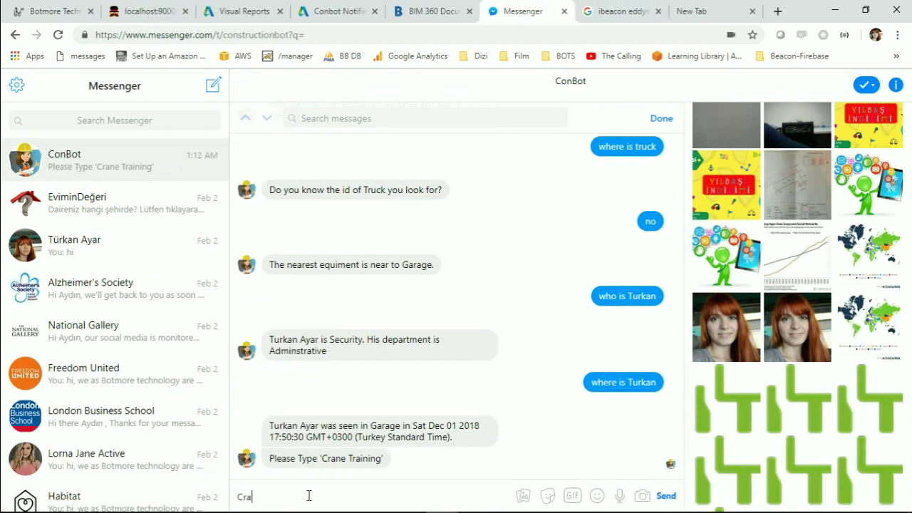
{"action": "type", "text": "ne Trainning"}
{"action": "key", "text": "Return"}
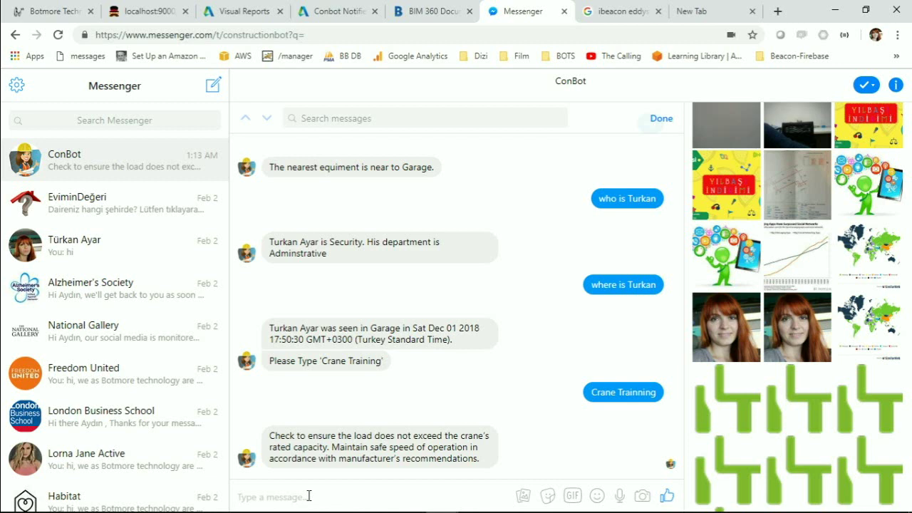
- Send ConBot "more" twice to go through the remaining crane training information
{"action": "type", "text": "more"}
{"action": "key", "text": "Return"}
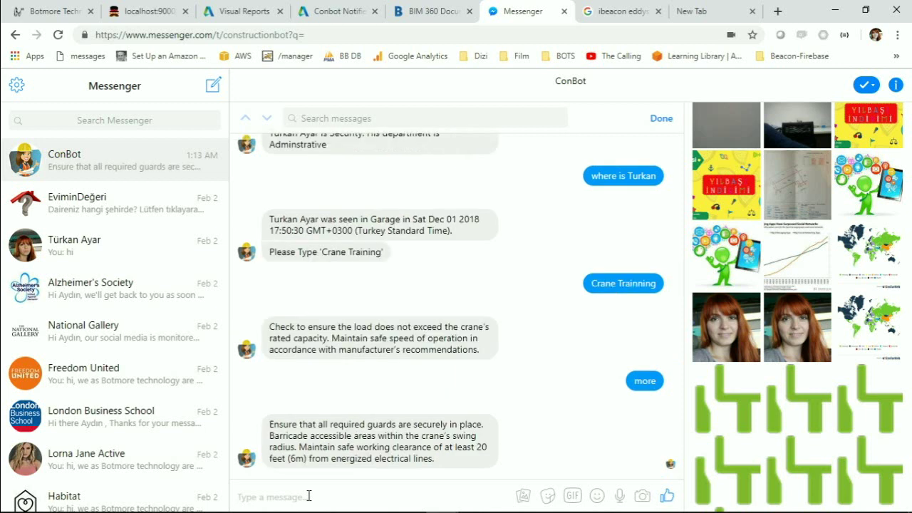
{"action": "type", "text": "more"}
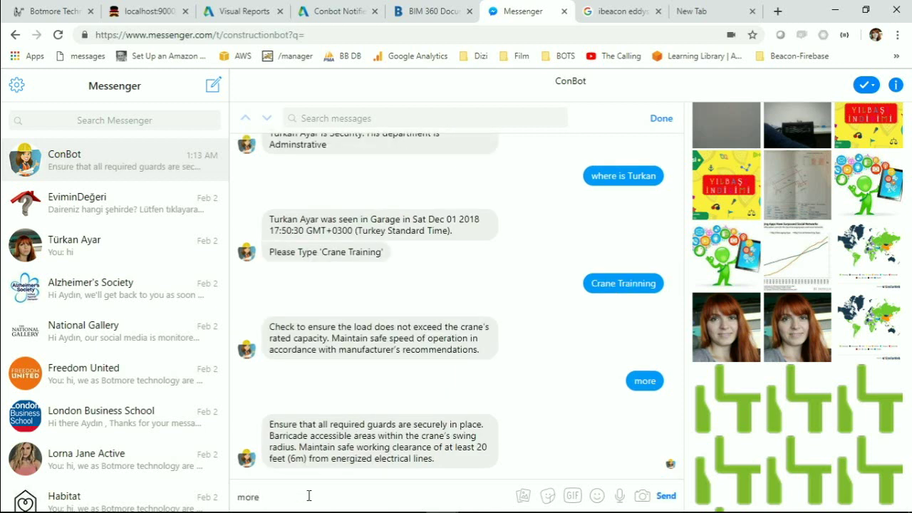
{"action": "key", "text": "Return"}
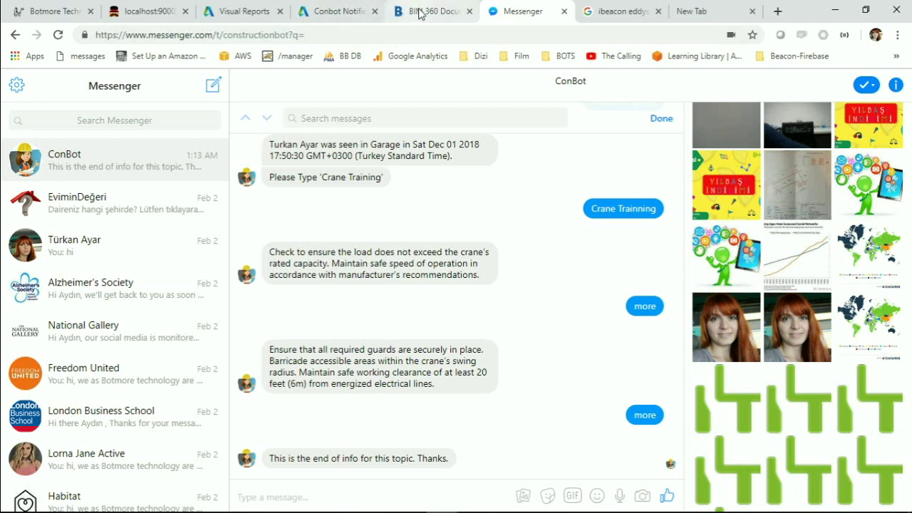
- View the dashboard's Issue Management workflow with its table of recorded issues and return to Messenger
{"action": "left_click", "coordinate": [158, 15]}
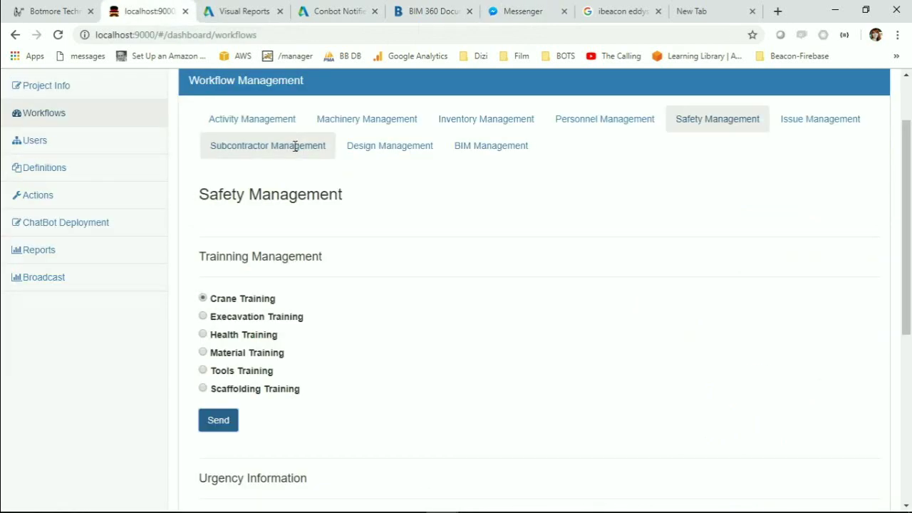
{"action": "left_click", "coordinate": [812, 116]}
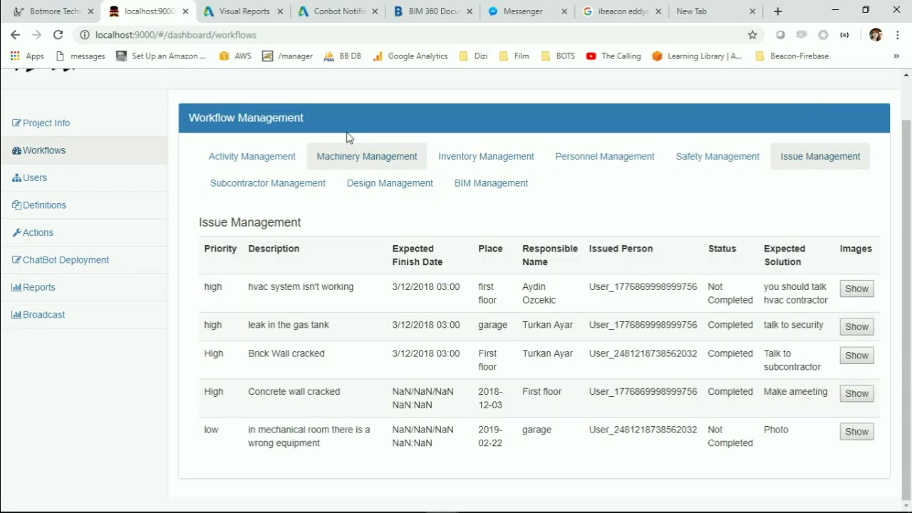
{"action": "left_click", "coordinate": [500, 14]}
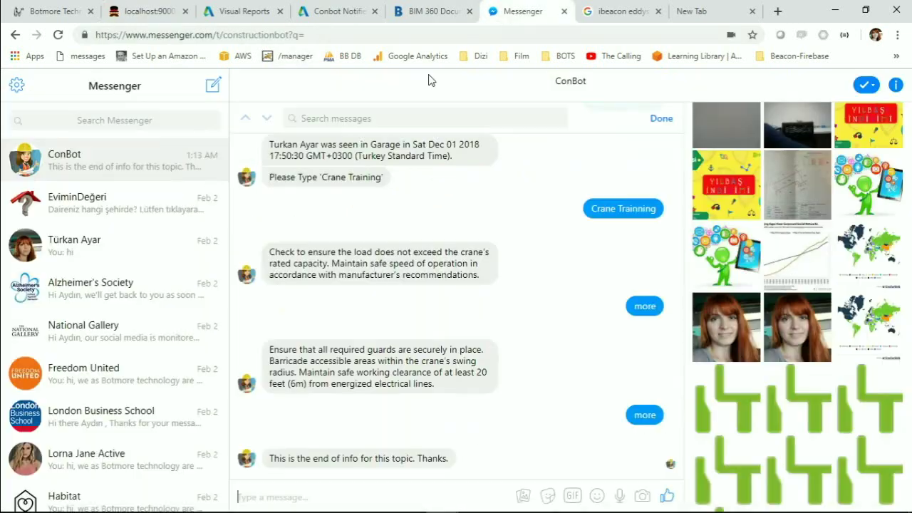
- Tell ConBot "there is an issue" and state its priority as high
{"action": "left_click", "coordinate": [291, 503]}
{"action": "type", "text": "is"}
{"action": "key", "text": "BackSpace"}
{"action": "key", "text": "BackSpace"}
{"action": "type", "text": "there is"}
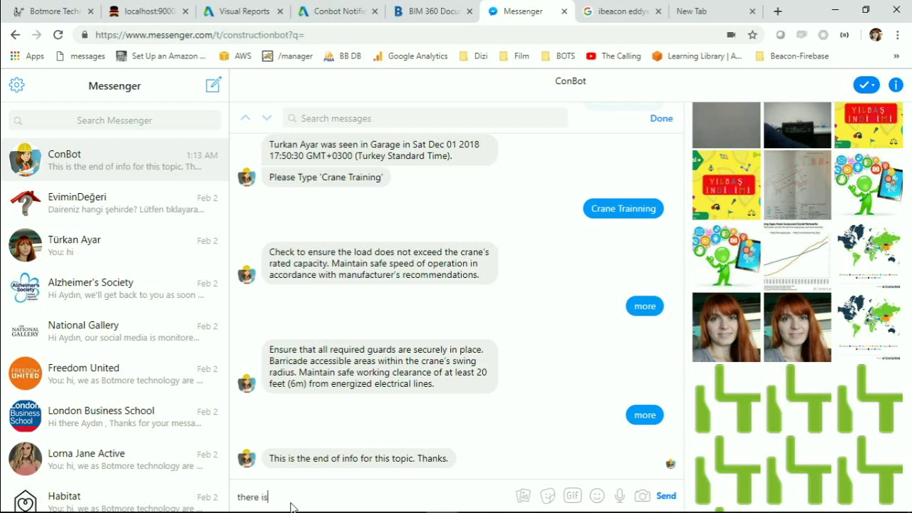
{"action": "type", "text": " an issue"}
{"action": "key", "text": "Return"}
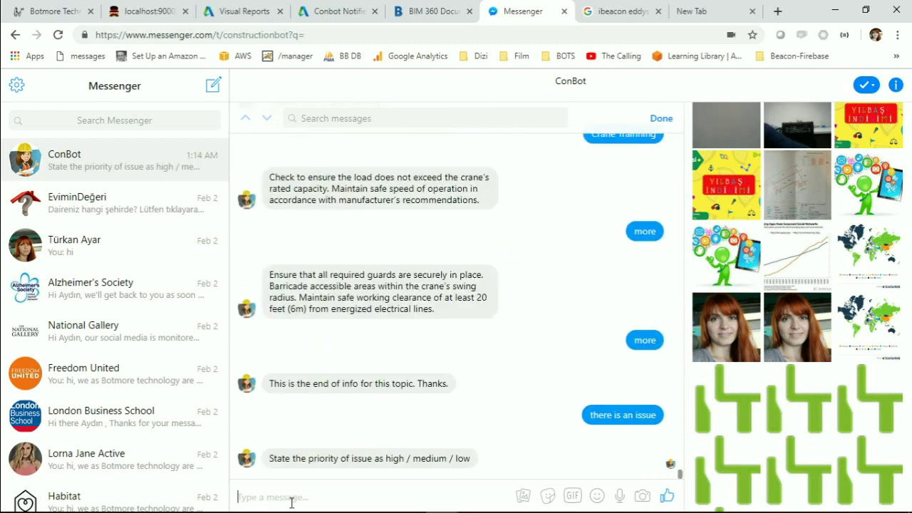
{"action": "type", "text": "hi"}
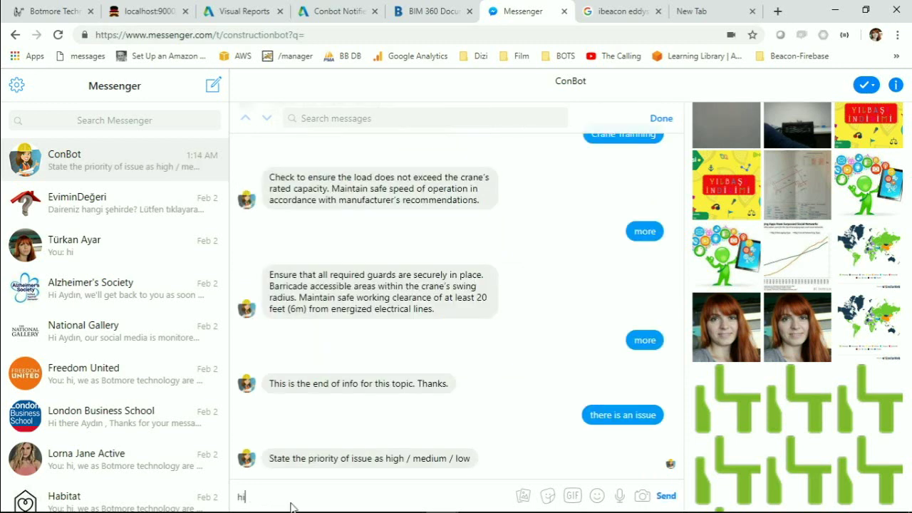
{"action": "type", "text": "gh"}
{"action": "key", "text": "Return"}
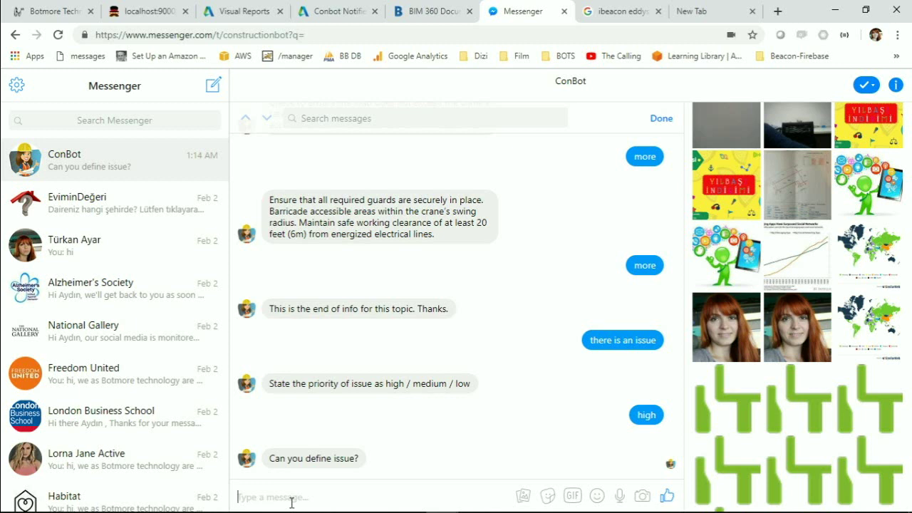
- Describe the issue to ConBot as "HVAC system isn't working"
{"action": "type", "text": "H"}
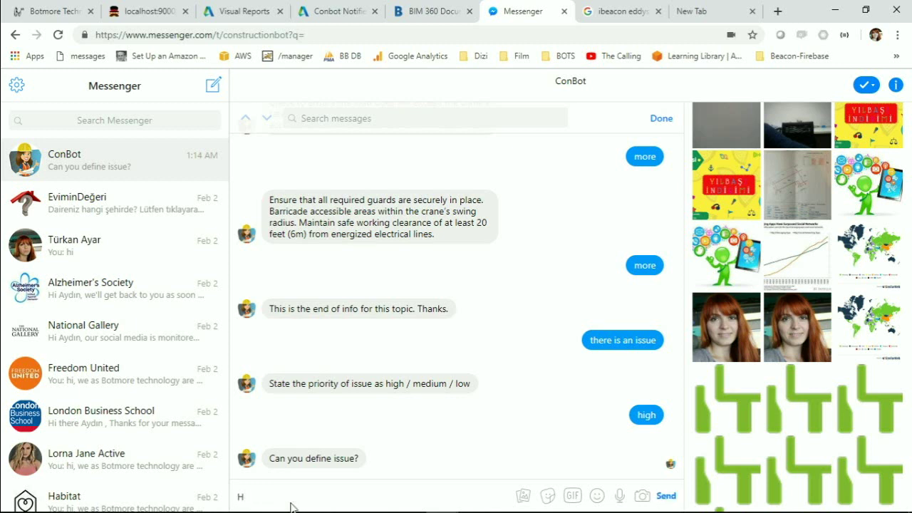
{"action": "type", "text": "VAC system sin't w"}
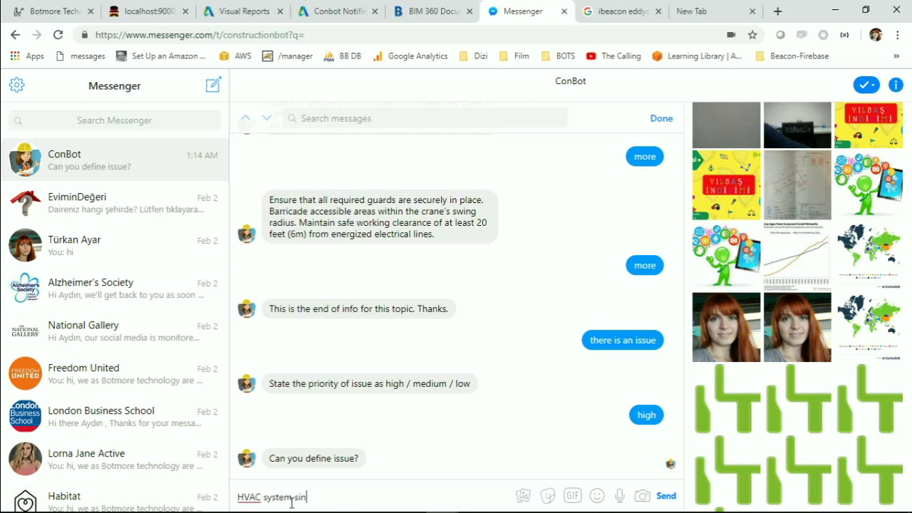
{"action": "type", "text": "king"}
{"action": "key", "text": "BackSpace"}
{"action": "key", "text": "BackSpace"}
{"action": "key", "text": "BackSpace"}
{"action": "type", "text": "isn"}
{"action": "key", "text": "Return"}
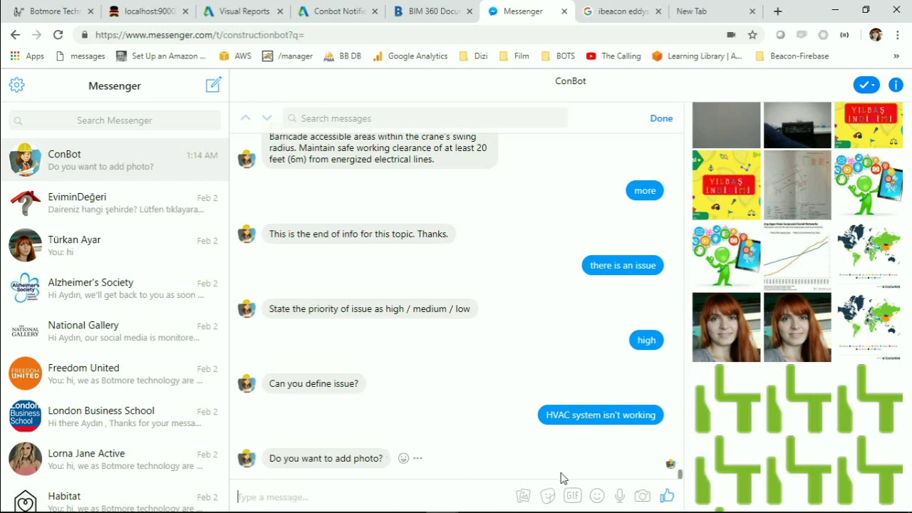
{"action": "left_click", "coordinate": [523, 501]}
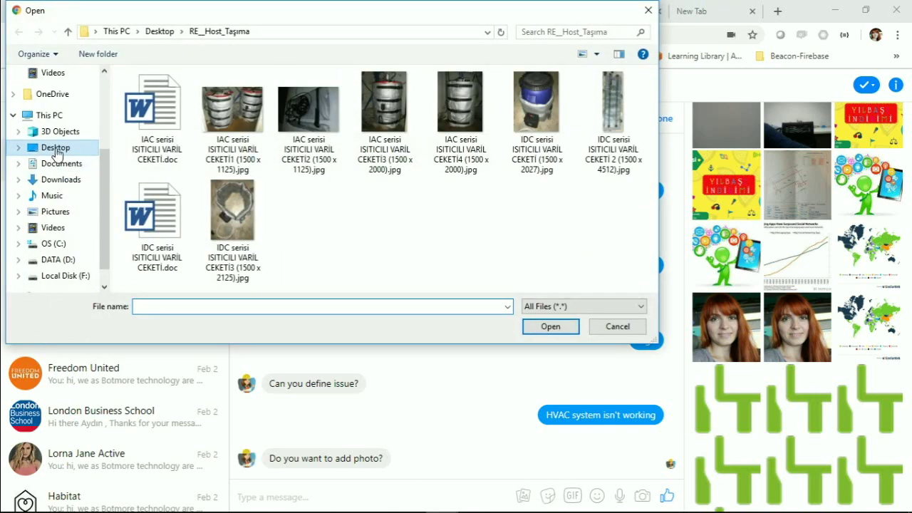
{"action": "left_click", "coordinate": [57, 153]}
{"action": "scroll", "coordinate": [202, 206], "scroll_direction": "down", "scroll_amount": 5}
{"action": "scroll", "coordinate": [203, 213], "scroll_direction": "down", "scroll_amount": 5}
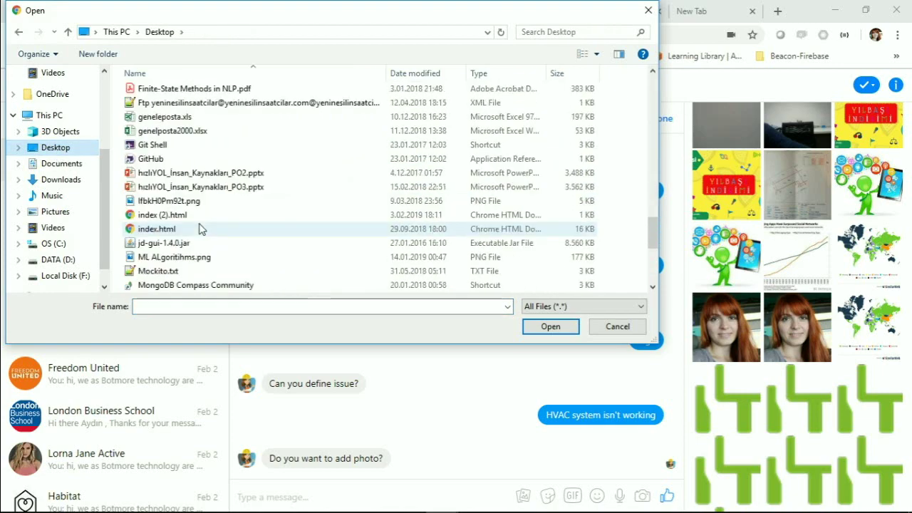
{"action": "scroll", "coordinate": [201, 230], "scroll_direction": "down", "scroll_amount": 5}
{"action": "left_click", "coordinate": [179, 257]}
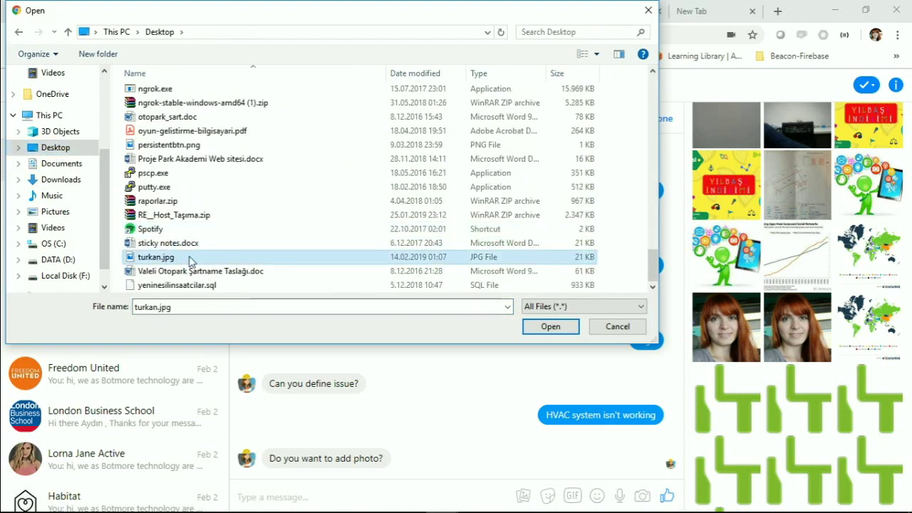
{"action": "left_click", "coordinate": [551, 326]}
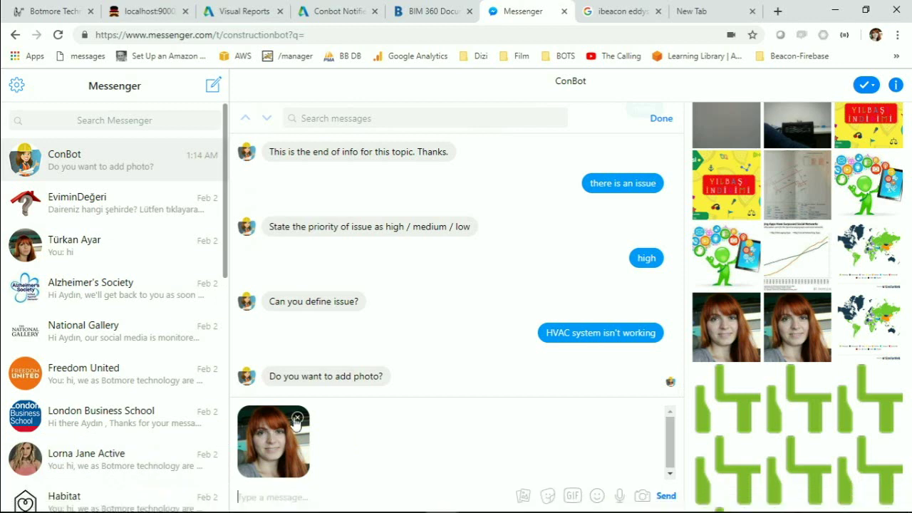
{"action": "left_click", "coordinate": [298, 420]}
- Answer "yes" to adding a photo and send ConBot the portrait JPG from the Desktop folder
{"action": "type", "text": "yes"}
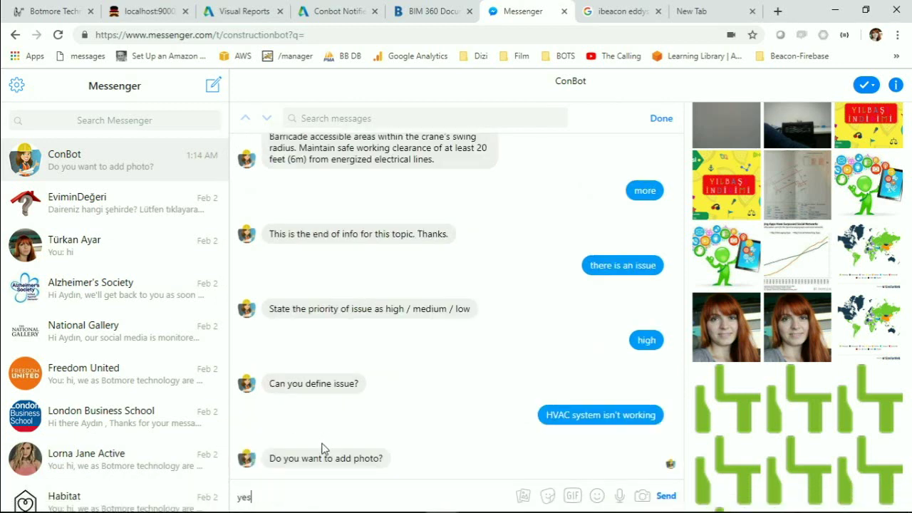
{"action": "key", "text": "Return"}
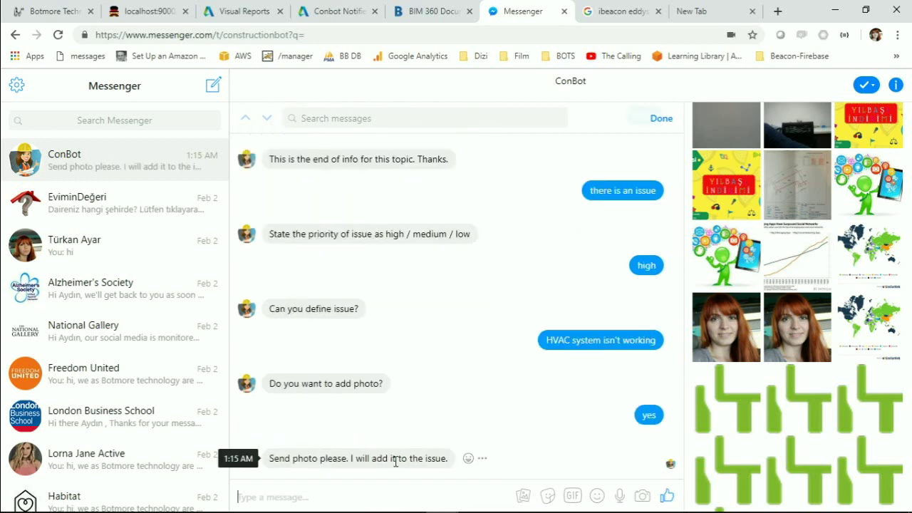
{"action": "left_click", "coordinate": [522, 502]}
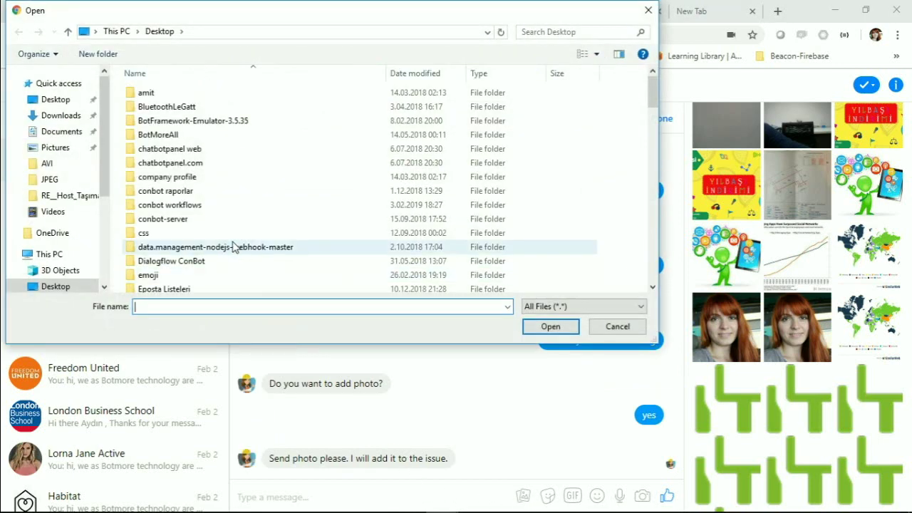
{"action": "scroll", "coordinate": [234, 244], "scroll_direction": "down", "scroll_amount": 10}
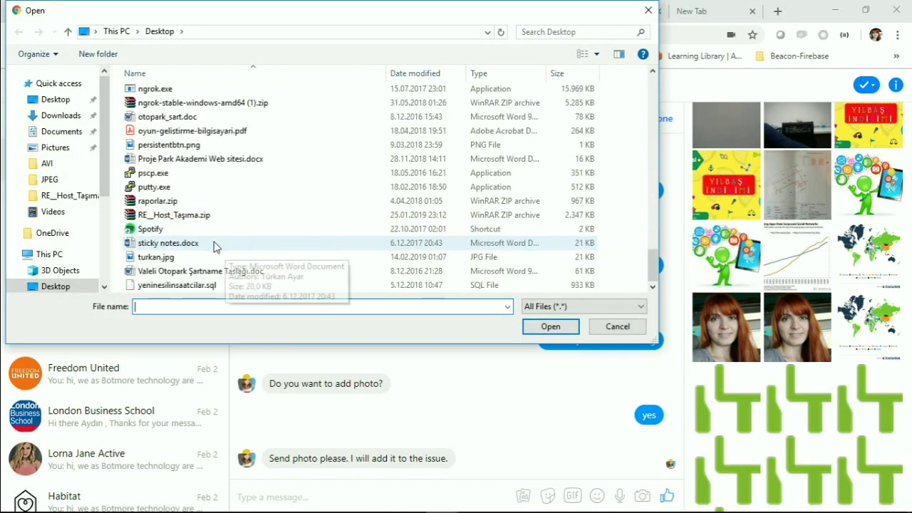
{"action": "left_click", "coordinate": [171, 261]}
{"action": "left_click", "coordinate": [550, 326]}
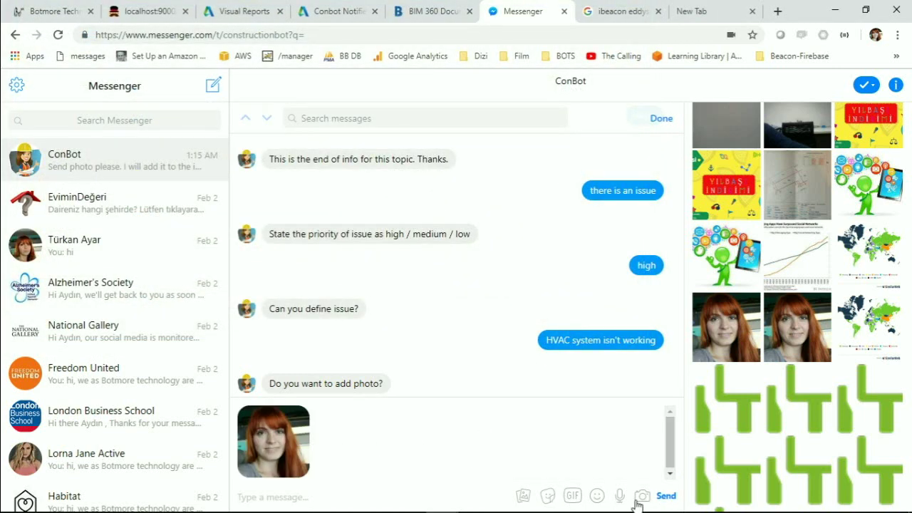
{"action": "left_click", "coordinate": [665, 495]}
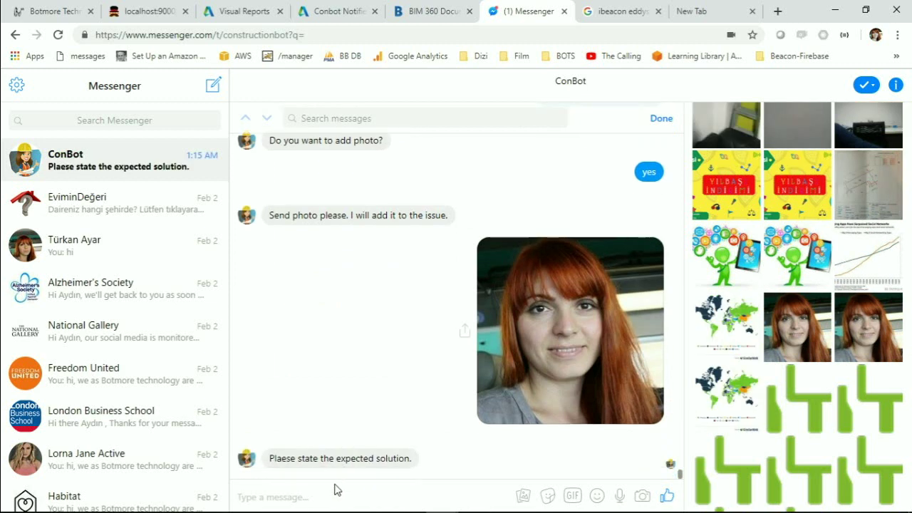
- Give ConBot the issue's expected solution as "call the HVAC contractor"
{"action": "left_click", "coordinate": [296, 494]}
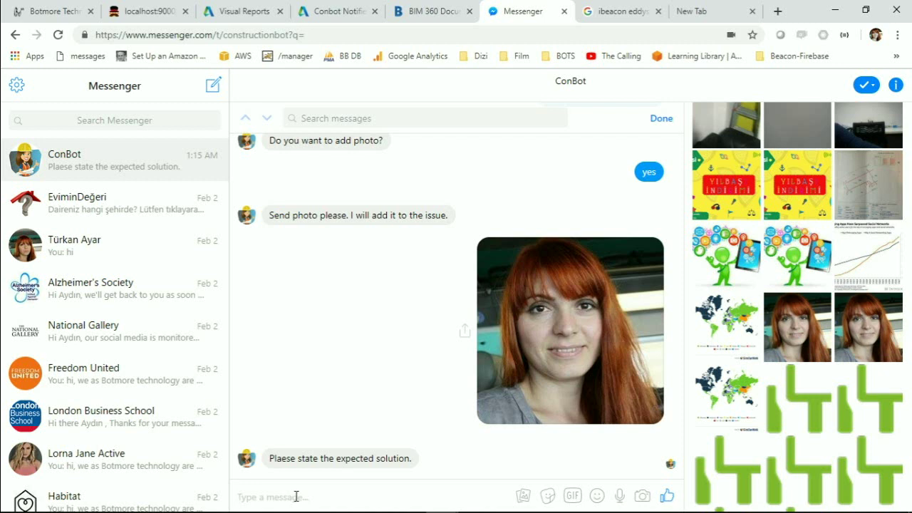
{"action": "type", "text": "call"}
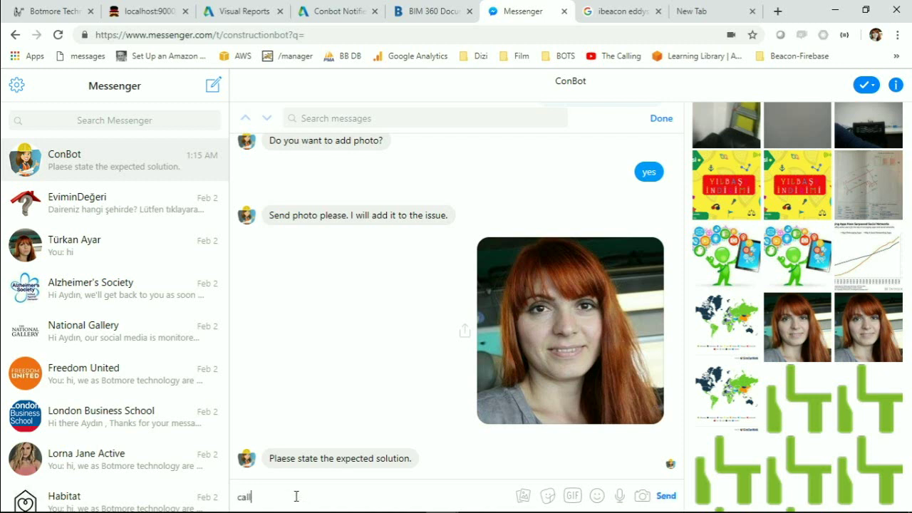
{"action": "type", "text": " the HVAC CONTRACTOR"}
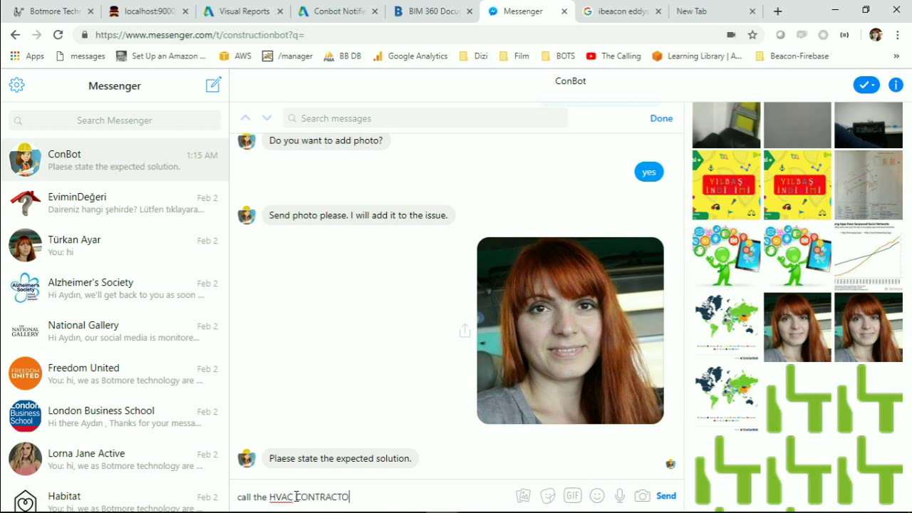
{"action": "key", "text": "BackSpace"}
{"action": "key", "text": "BackSpace"}
{"action": "key", "text": "BackSpace"}
{"action": "key", "text": "BackSpace"}
{"action": "key", "text": "BackSpace"}
{"action": "key", "text": "BackSpace"}
{"action": "key", "text": "BackSpace"}
{"action": "key", "text": "BackSpace"}
{"action": "key", "text": "BackSpace"}
{"action": "key", "text": "BackSpace"}
{"action": "type", "text": "contractor"}
{"action": "key", "text": "Return"}
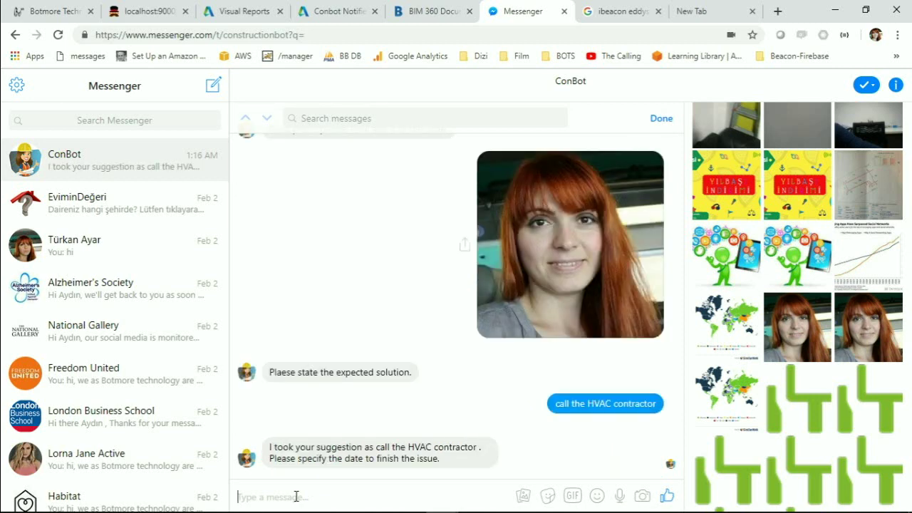
- Set the issue's expected finish date by replying "next sunday" to ConBot
{"action": "type", "text": "nex"}
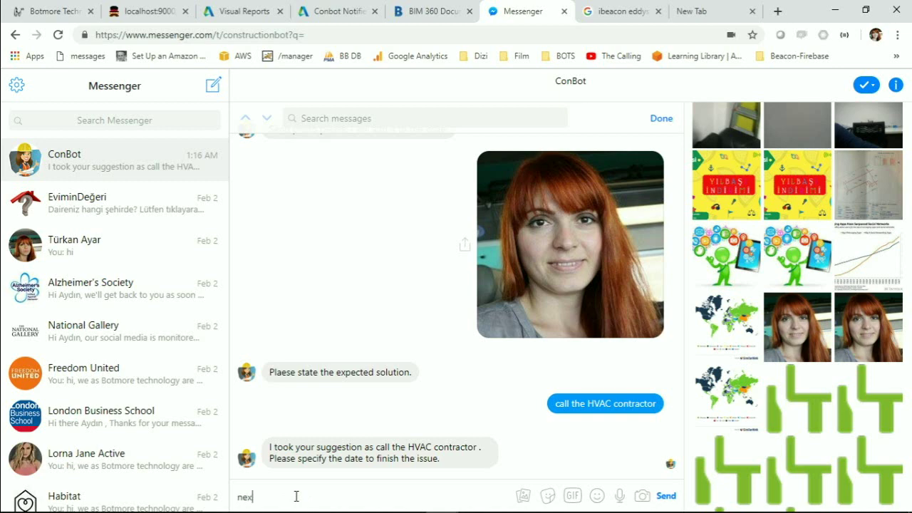
{"action": "type", "text": "t sunday"}
{"action": "key", "text": "Return"}
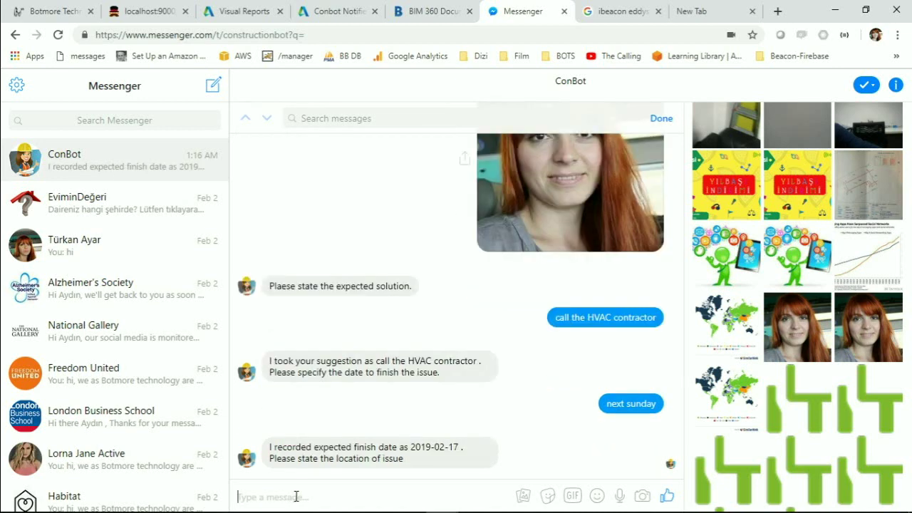
{"action": "type", "text": "aydin"}
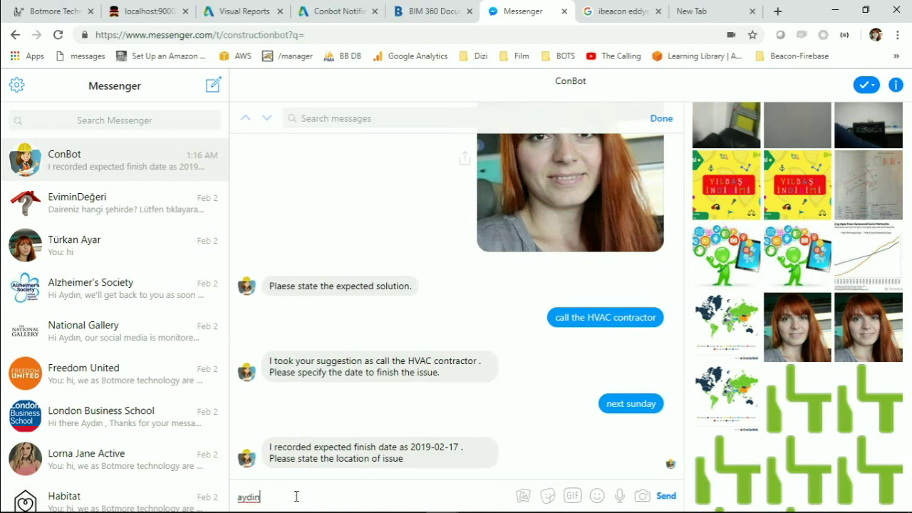
{"action": "key", "text": "BackSpace"}
{"action": "key", "text": "BackSpace"}
{"action": "key", "text": "BackSpace"}
{"action": "key", "text": "BackSpace"}
{"action": "key", "text": "BackSpace"}
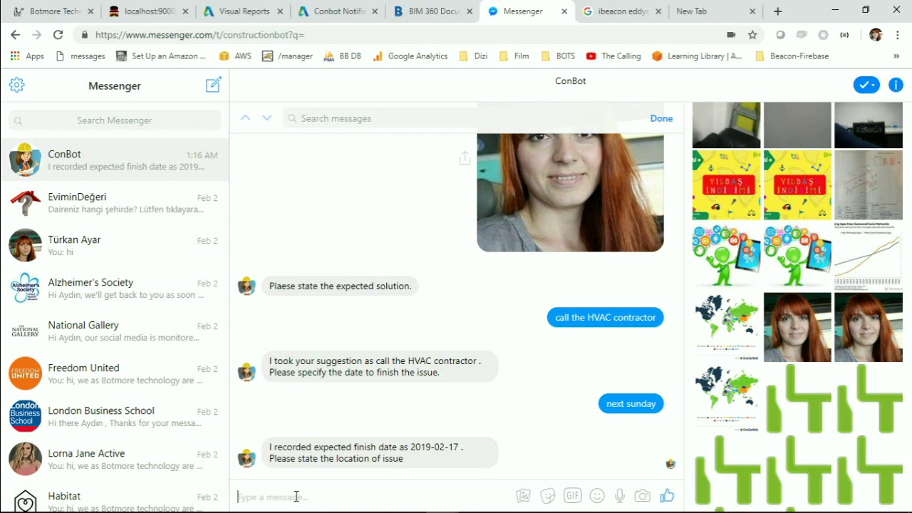
- Give ConBot "first floor" as the issue's location and assign the issue by replying with the responsible person's first name
{"action": "type", "text": "fir"}
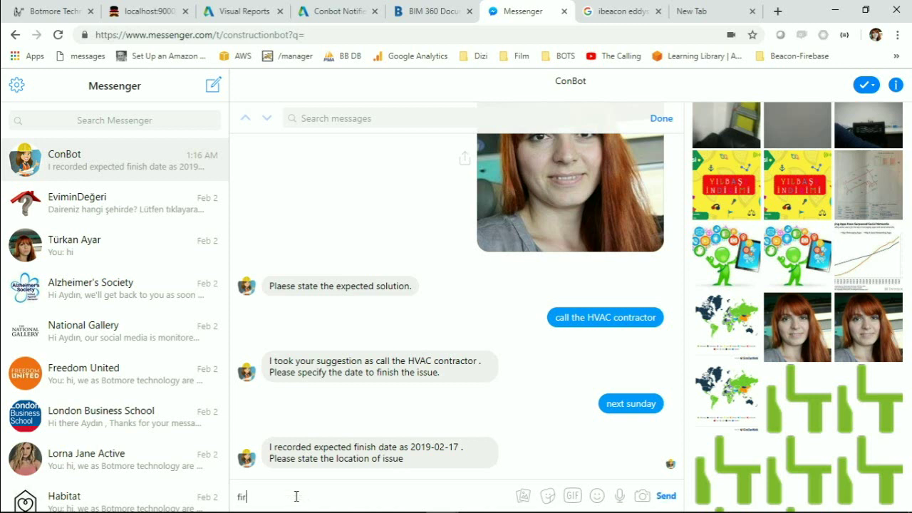
{"action": "type", "text": "st floor"}
{"action": "key", "text": "Return"}
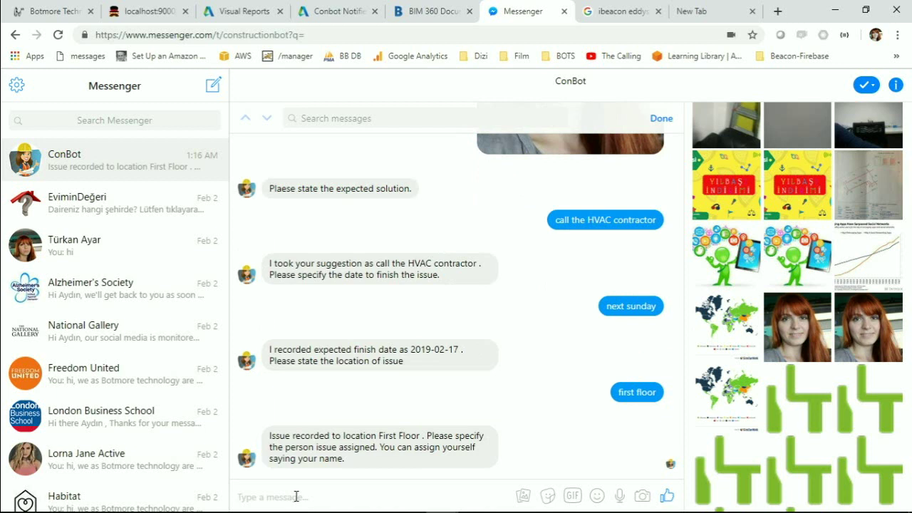
{"action": "type", "text": "aydin"}
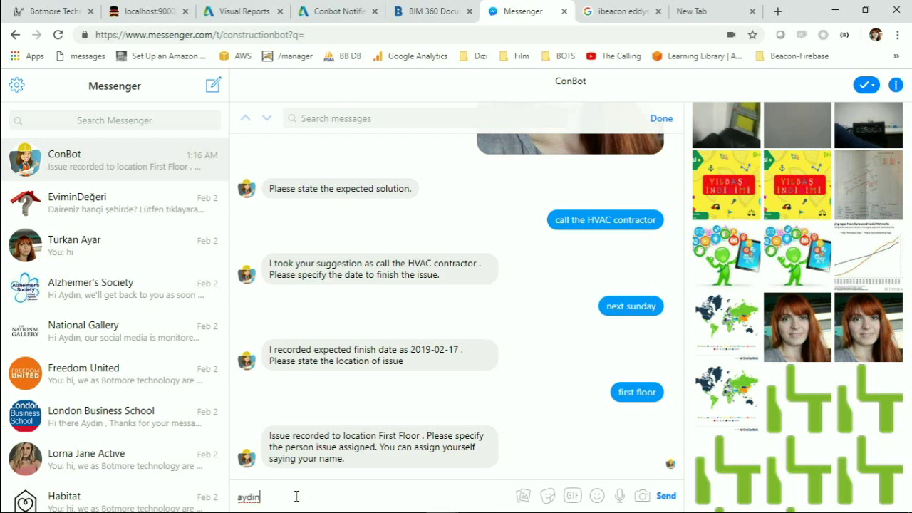
{"action": "key", "text": "Return"}
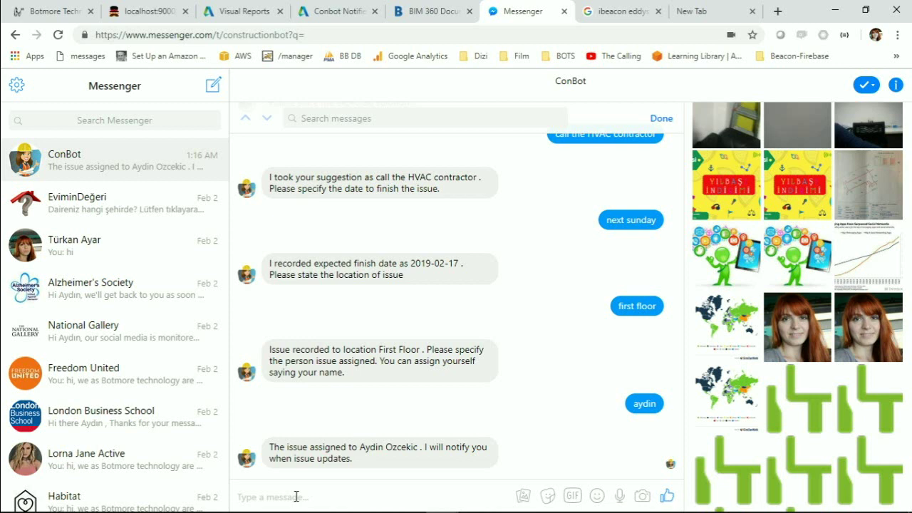
- Reload the ConBot dashboard's workflows, review the Issue Management list, and view the photo of the first HVAC issue
{"action": "mouse_move", "coordinate": [409, 512]}
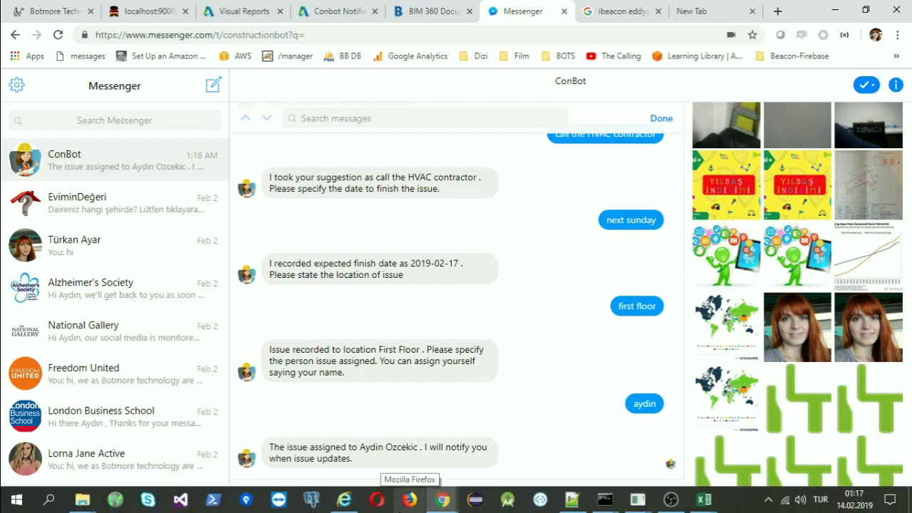
{"action": "left_click", "coordinate": [150, 12]}
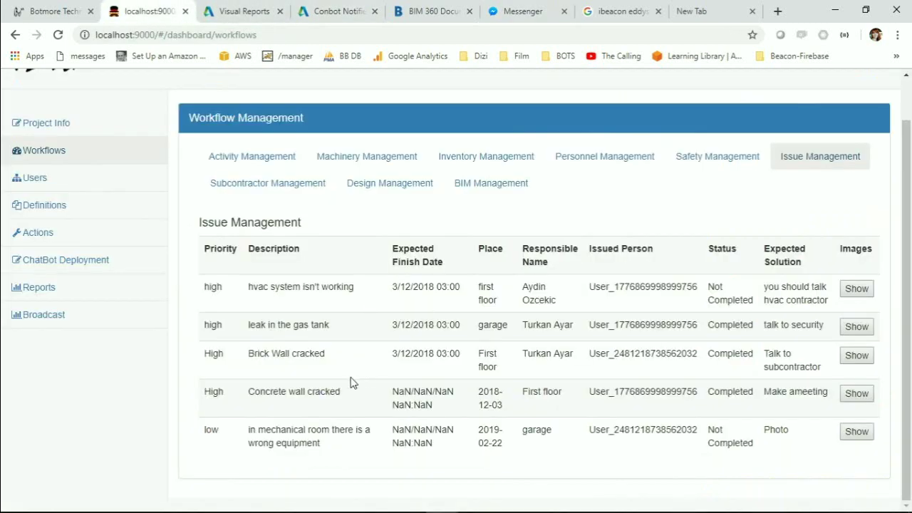
{"action": "key", "text": "F5"}
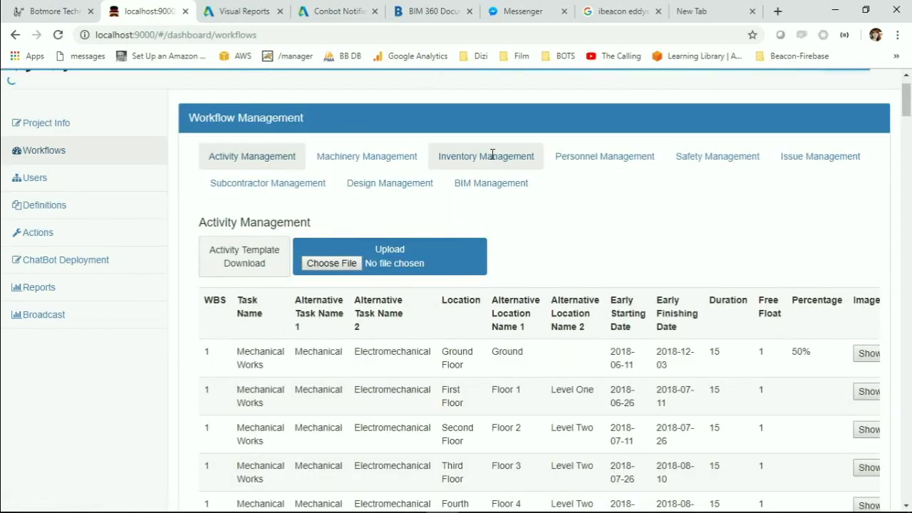
{"action": "left_click", "coordinate": [808, 153]}
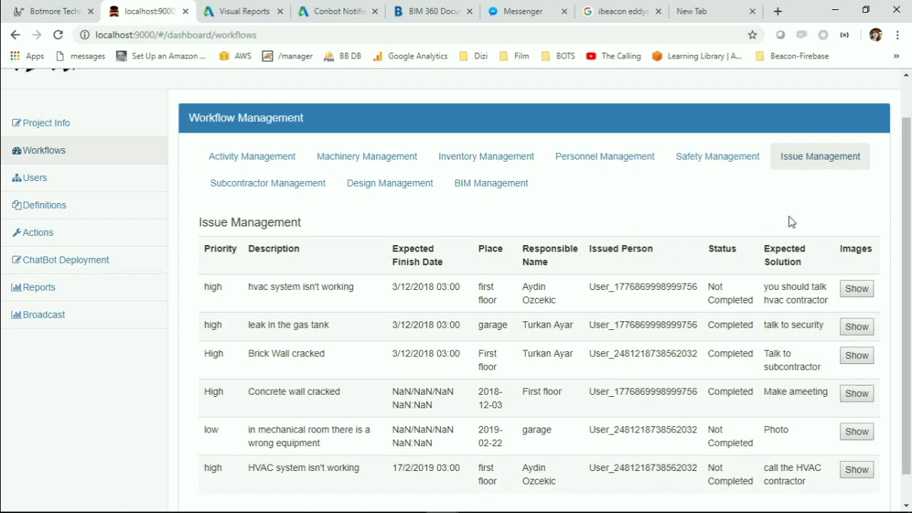
{"action": "left_click", "coordinate": [865, 288]}
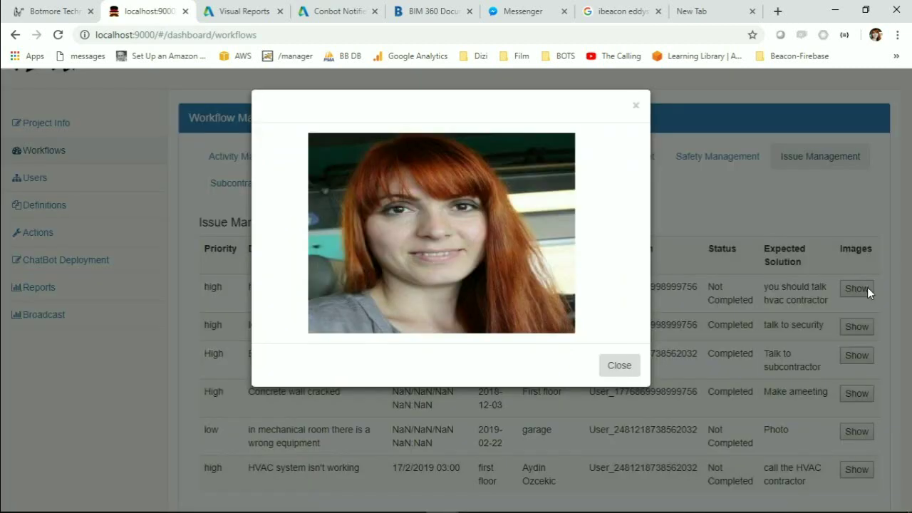
{"action": "left_click", "coordinate": [620, 365]}
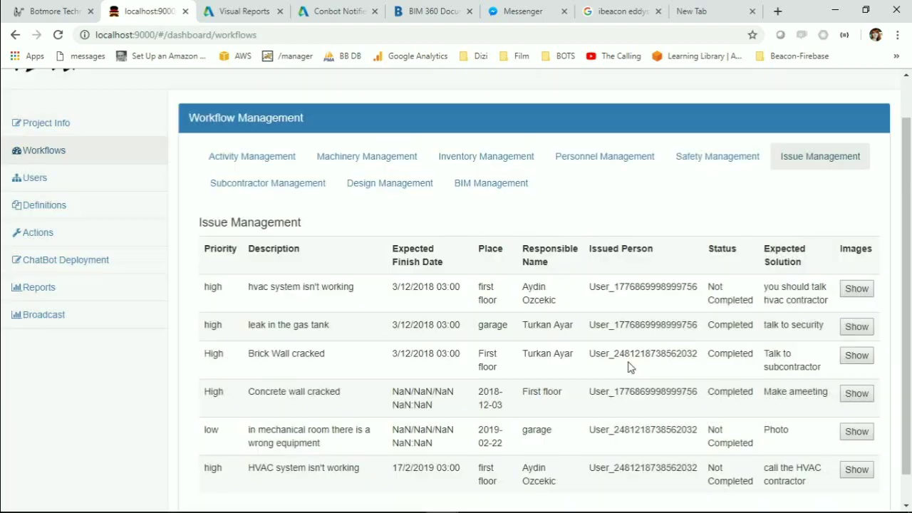
- Examine the Subcontractor Management table, focusing on the Alama entry's subcontractor name and alternative name
{"action": "left_click", "coordinate": [271, 184]}
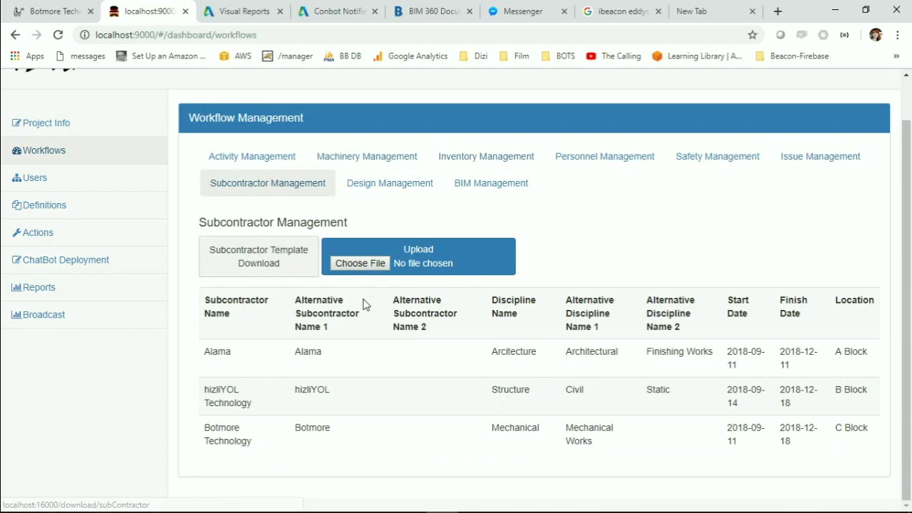
{"action": "double_click", "coordinate": [207, 351]}
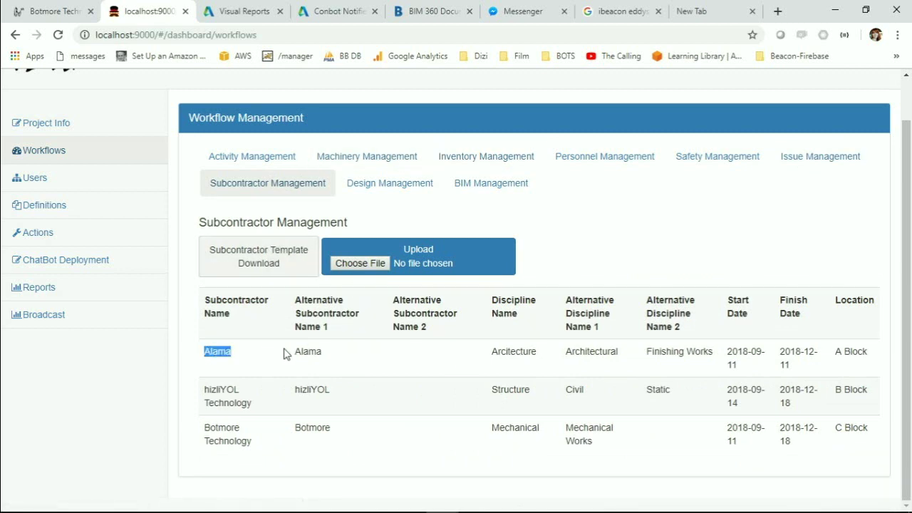
{"action": "left_click_drag", "start_coordinate": [299, 350], "coordinate": [349, 351]}
{"action": "left_click", "coordinate": [295, 388]}
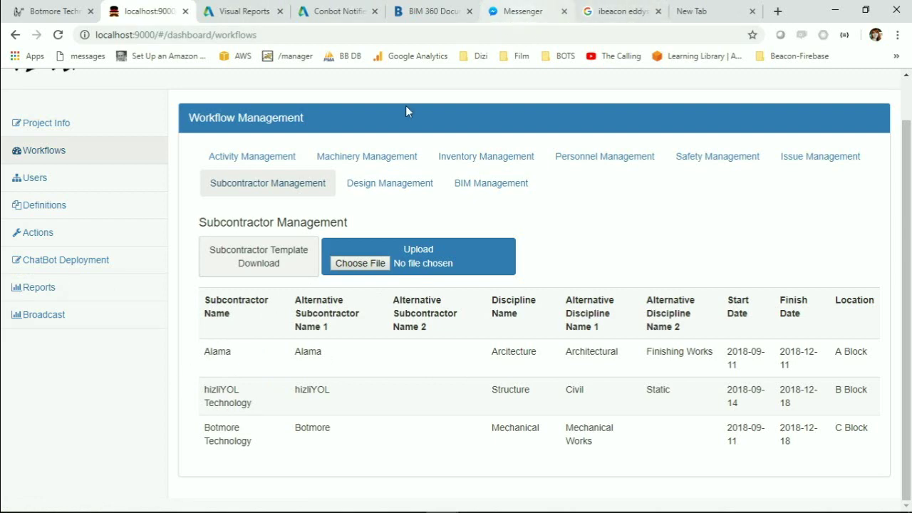
{"action": "left_click_drag", "start_coordinate": [201, 353], "coordinate": [259, 360]}
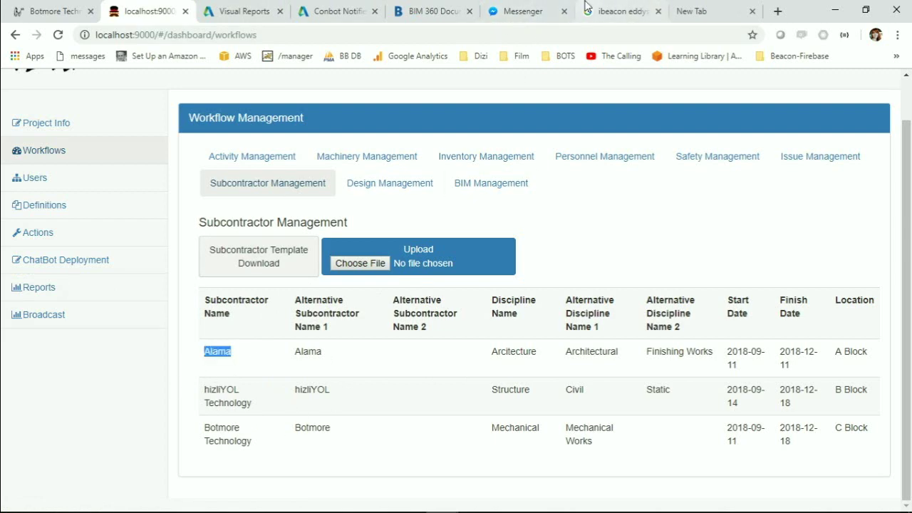
- Send ConBot "alama subcontractor" in Messenger and read the dates and location in its reply
{"action": "left_click", "coordinate": [516, 11]}
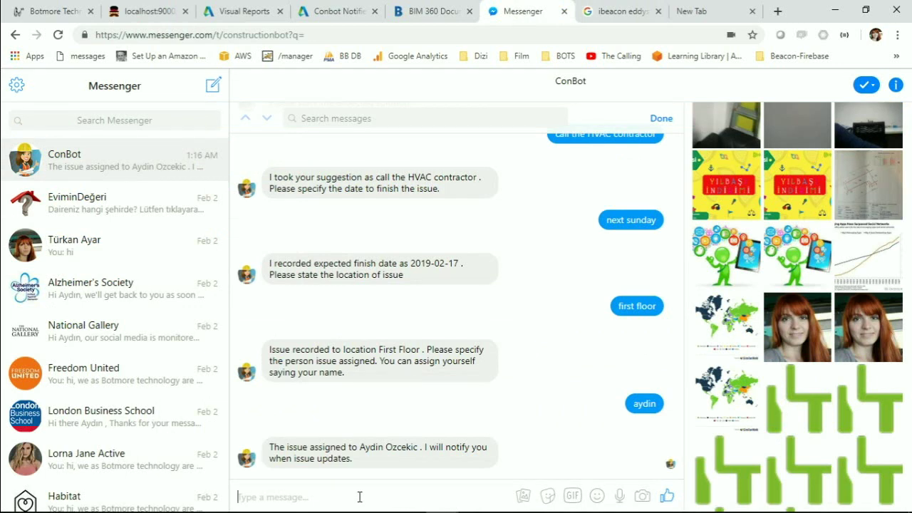
{"action": "type", "text": "alama subcontractor"}
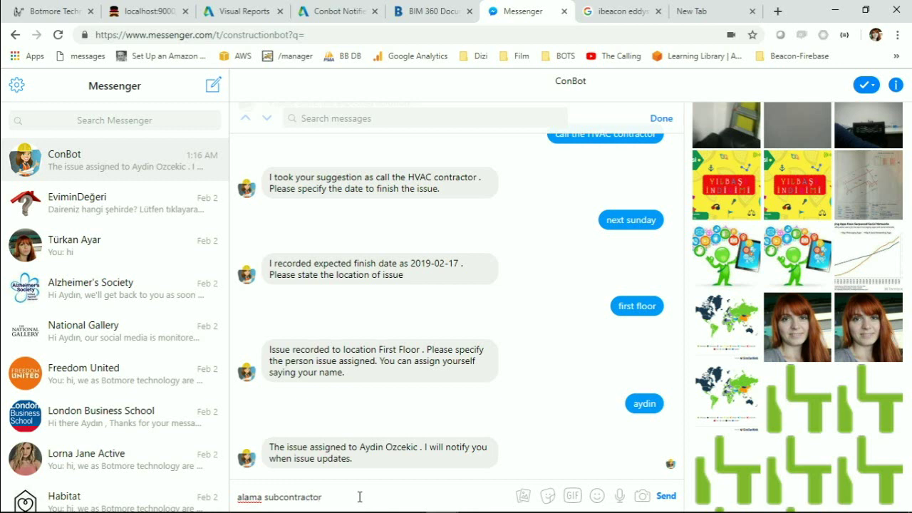
{"action": "key", "text": "Return"}
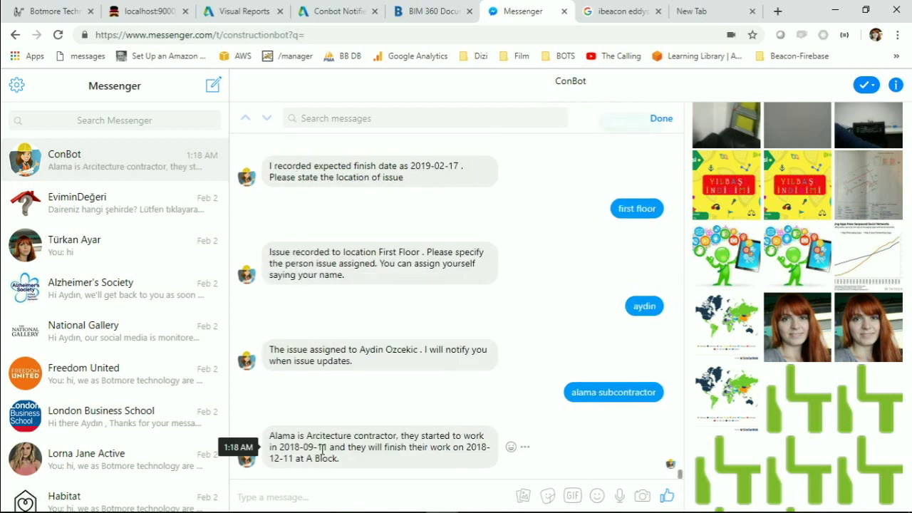
{"action": "left_click_drag", "start_coordinate": [281, 449], "coordinate": [339, 459]}
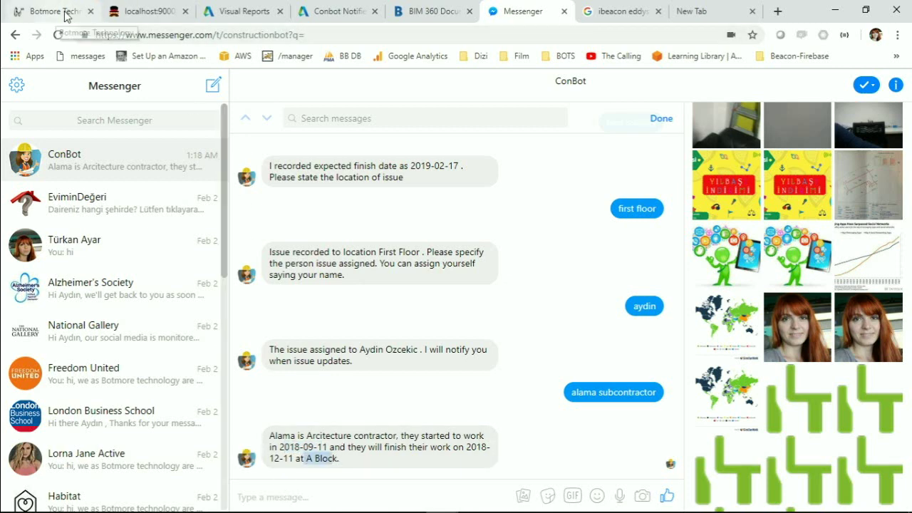
- Compare ConBot's reply with the Alama row in the dashboard, and open the Design Management workflow
{"action": "left_click", "coordinate": [146, 11]}
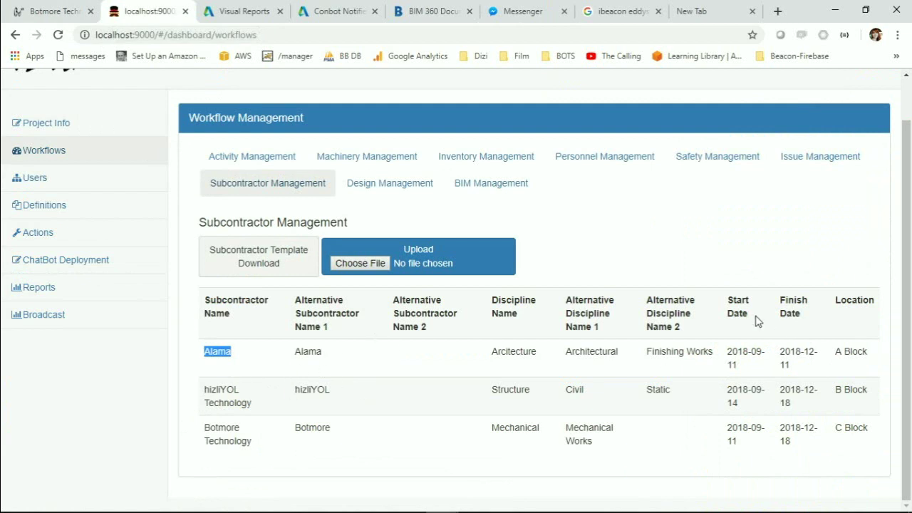
{"action": "left_click_drag", "start_coordinate": [872, 356], "coordinate": [283, 350]}
{"action": "left_click", "coordinate": [373, 183]}
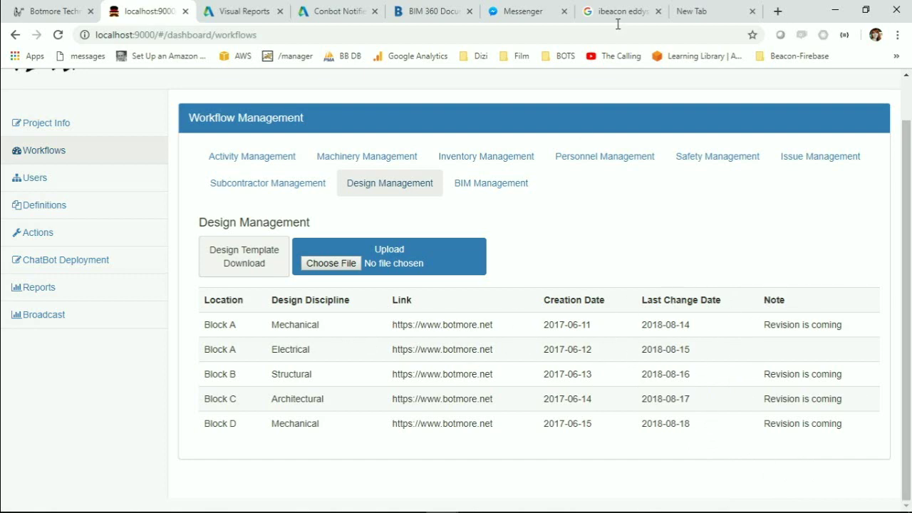
- Ask ConBot in Messenger "is there a design change" and specify "mechanical" as the discipline
{"action": "left_click", "coordinate": [524, 11]}
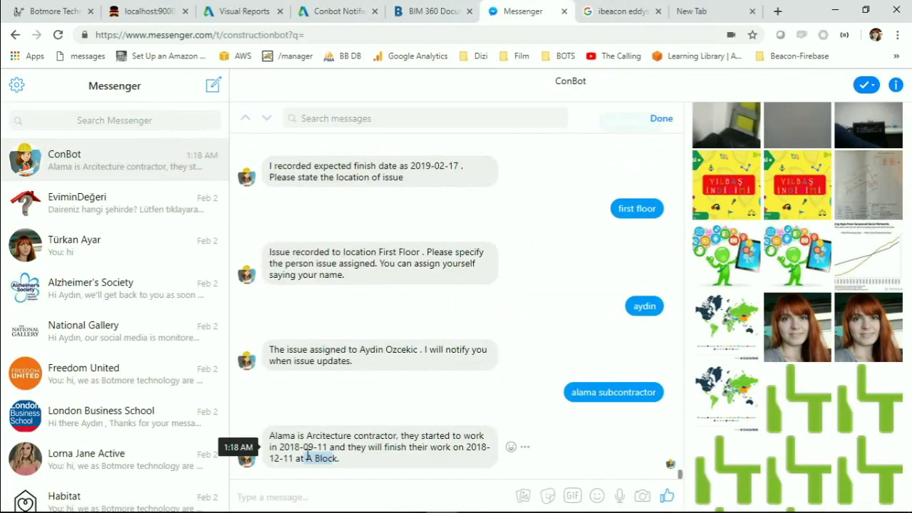
{"action": "type", "text": "is there a design change"}
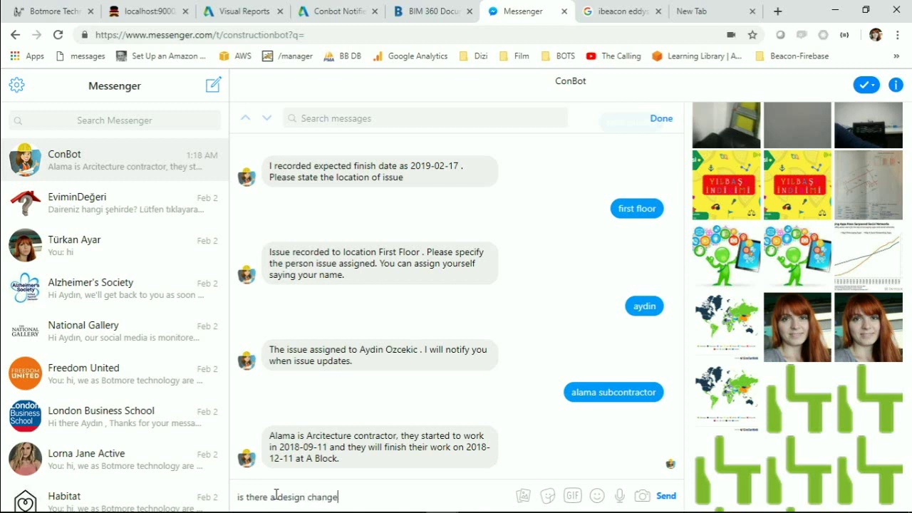
{"action": "key", "text": "Return"}
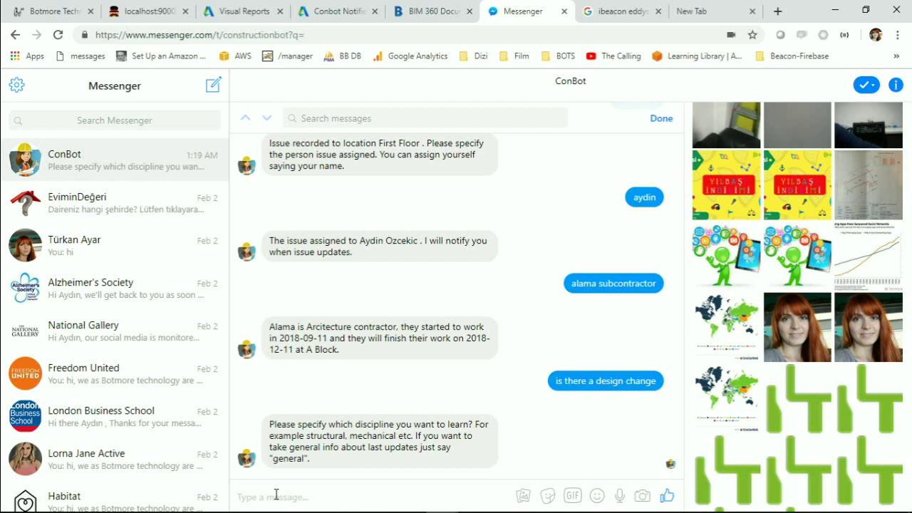
{"action": "type", "text": "mechanical"}
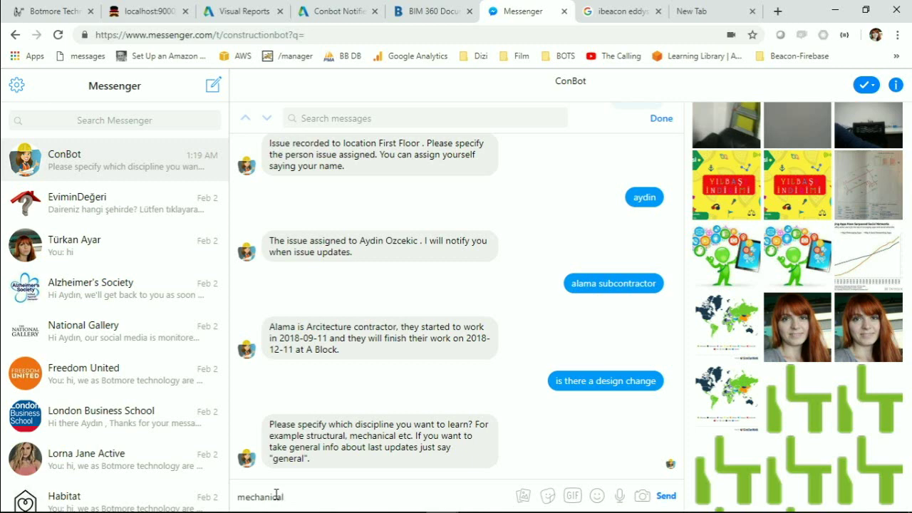
{"action": "key", "text": "Return"}
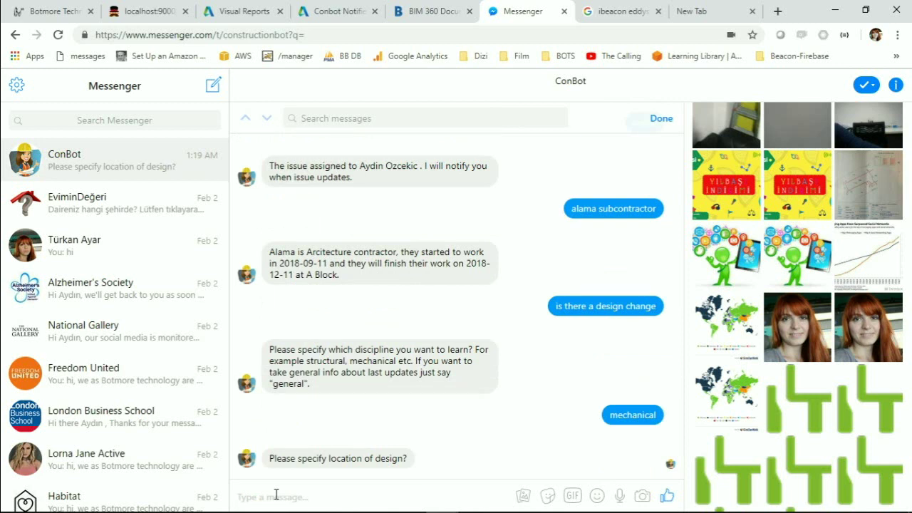
- Answer ConBot's design location question with "a block", checking the Block A rows in the dashboard's Design Management table before sending
{"action": "type", "text": "f"}
{"action": "key", "text": "BackSpace"}
{"action": "type", "text": "a block"}
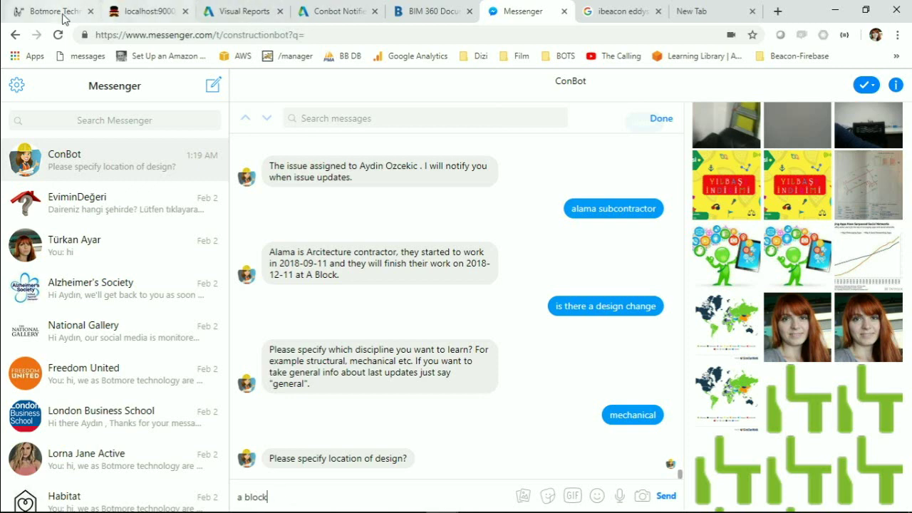
{"action": "left_click", "coordinate": [136, 11]}
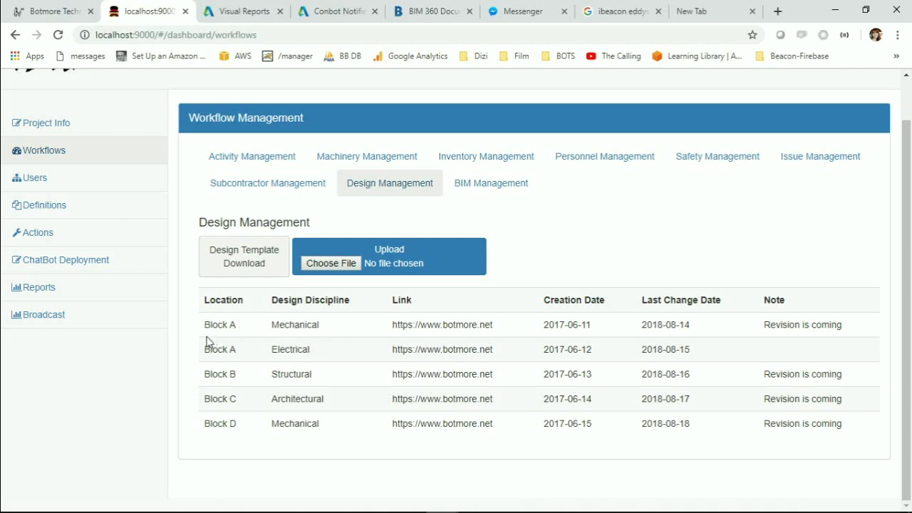
{"action": "left_click_drag", "start_coordinate": [203, 326], "coordinate": [226, 373]}
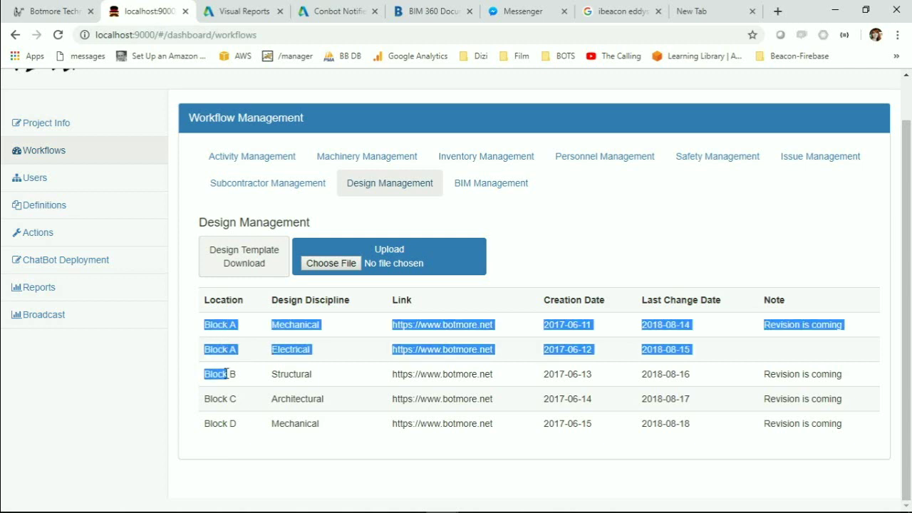
{"action": "left_click", "coordinate": [238, 331]}
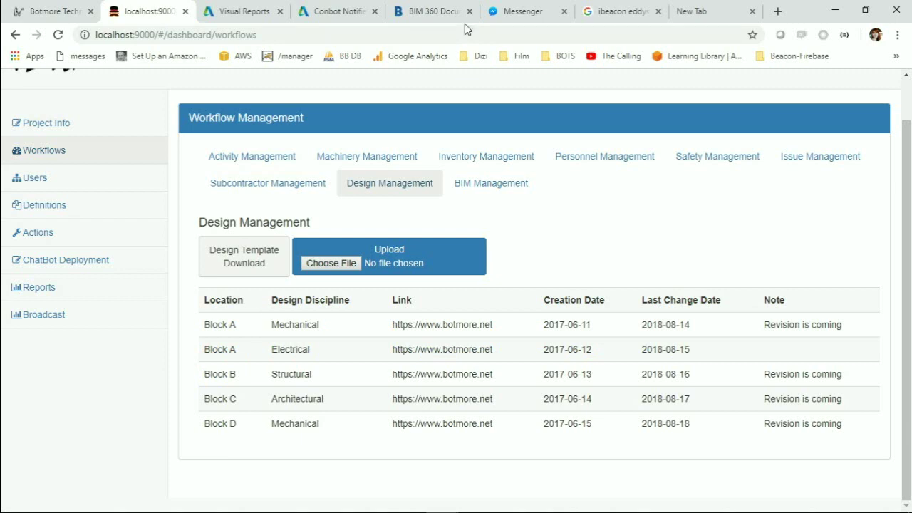
{"action": "left_click", "coordinate": [507, 12]}
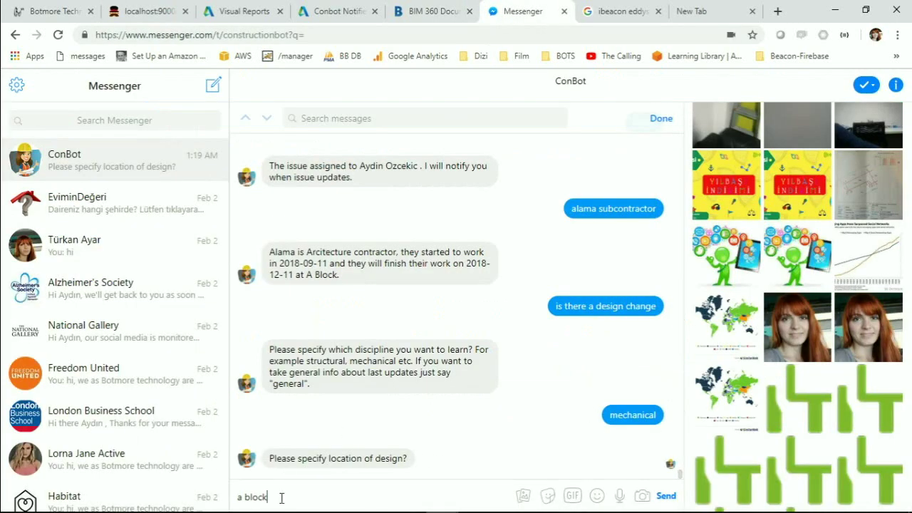
{"action": "key", "text": "Return"}
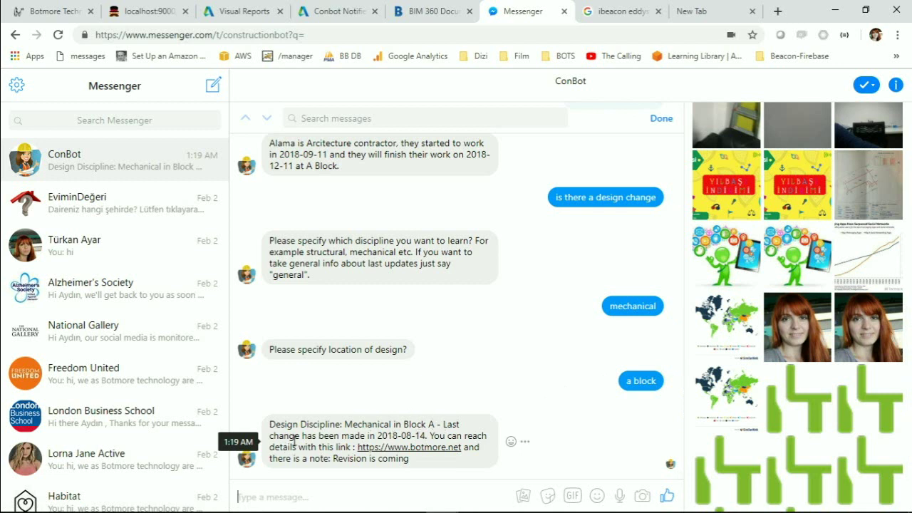
- Compare the last change date in ConBot's reply with the Design Management table in the dashboard
{"action": "left_click_drag", "start_coordinate": [376, 435], "coordinate": [407, 435]}
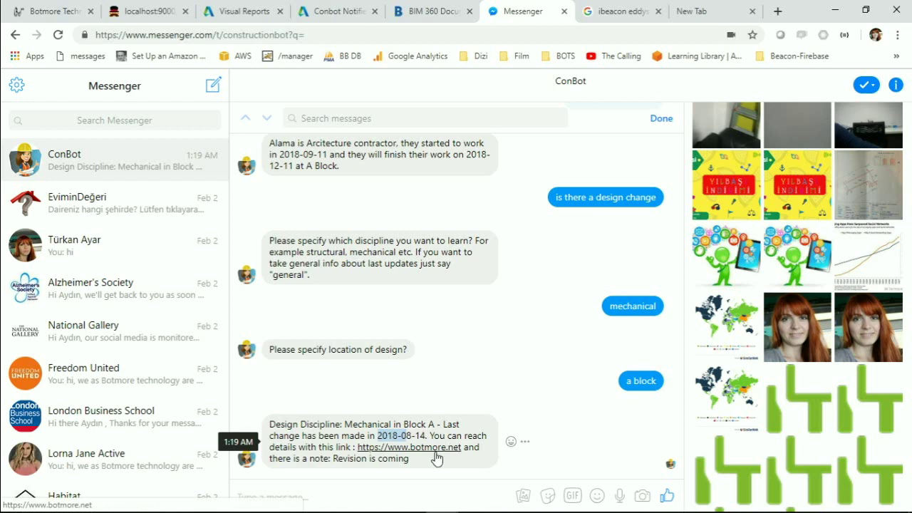
{"action": "left_click", "coordinate": [141, 10]}
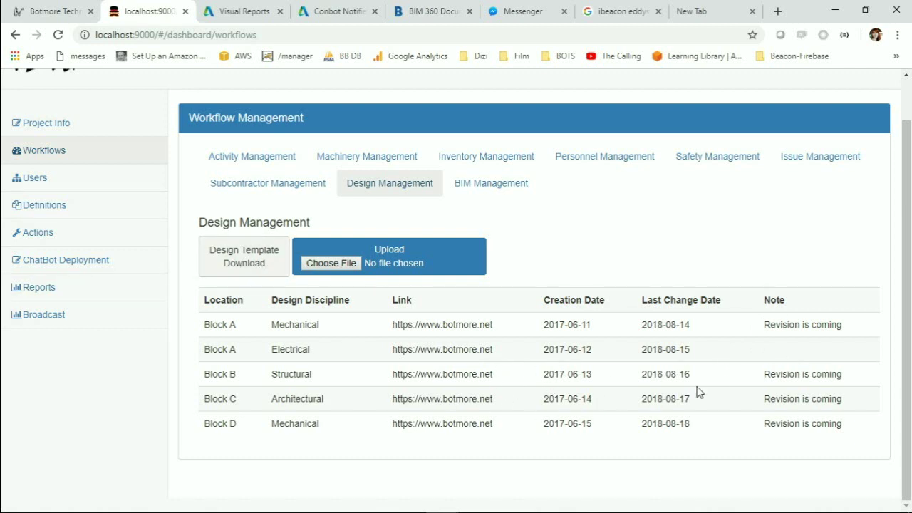
- Open the BIM Management workflow in the dashboard, and tour Conbot Notifier, ConBot Viewer and BIM 360 Document Management
{"action": "left_click", "coordinate": [487, 184]}
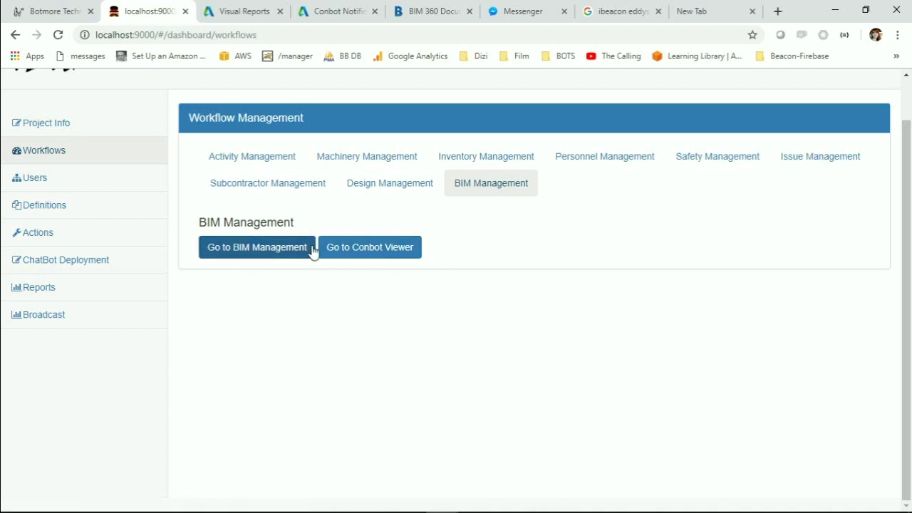
{"action": "left_click", "coordinate": [341, 13]}
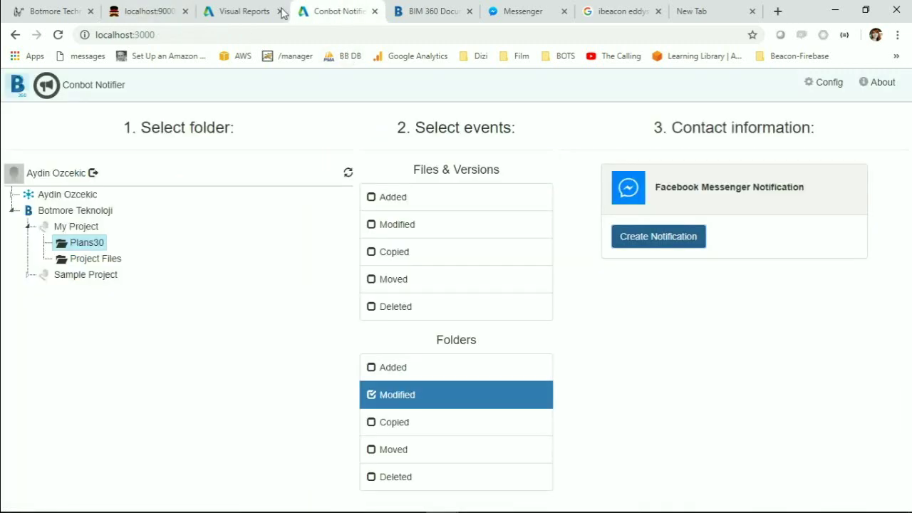
{"action": "left_click", "coordinate": [258, 15]}
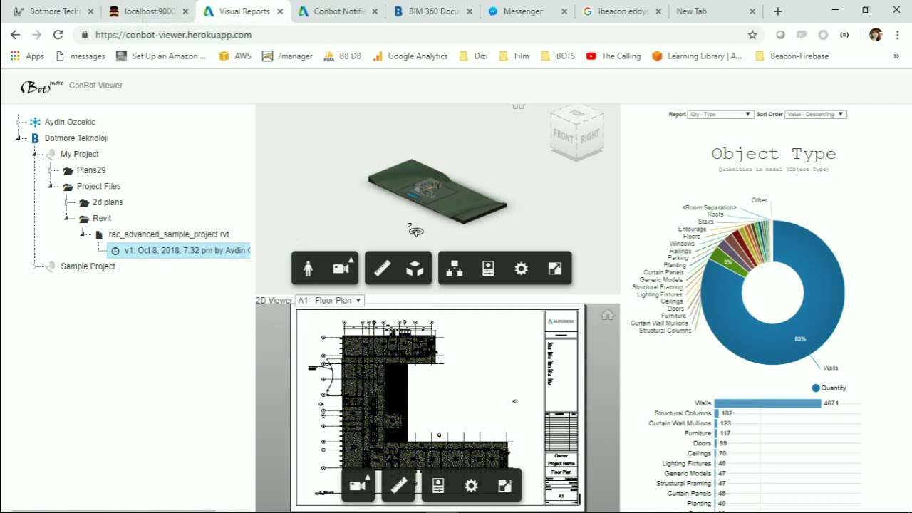
{"action": "left_click", "coordinate": [140, 13]}
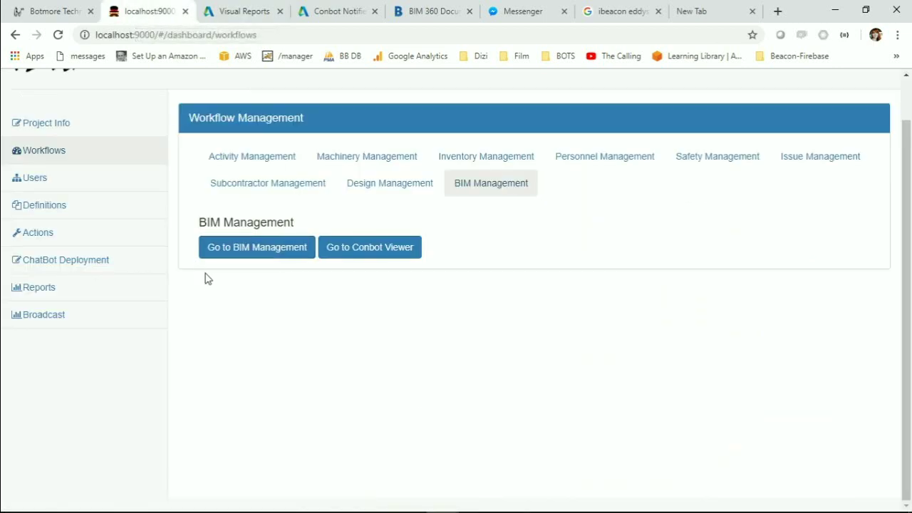
{"action": "left_click", "coordinate": [332, 15]}
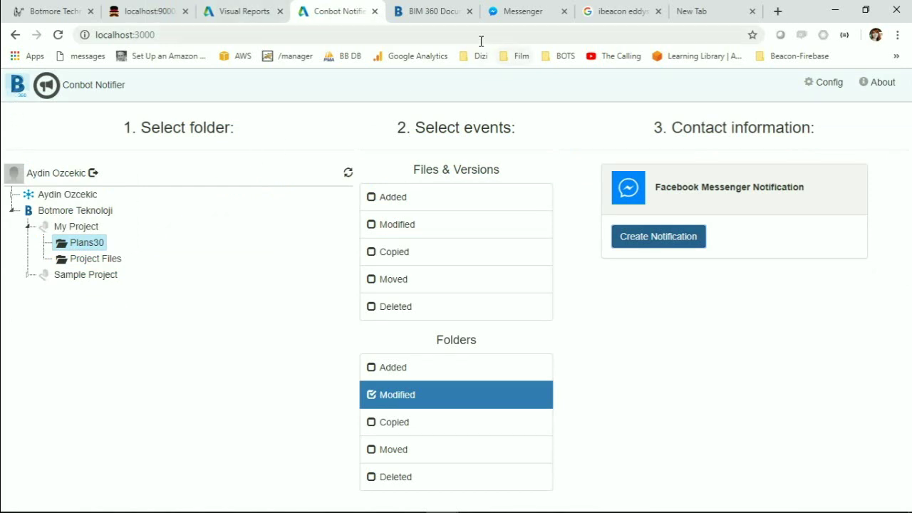
{"action": "left_click", "coordinate": [426, 18]}
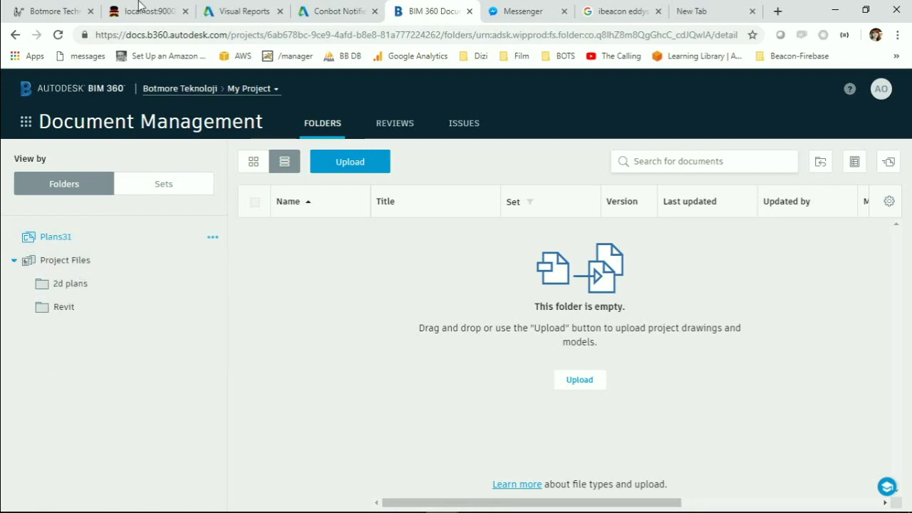
- In Conbot Notifier, create a Facebook Messenger notification for folder Modified events on the Plans30 folder of My Project
{"action": "left_click", "coordinate": [344, 13]}
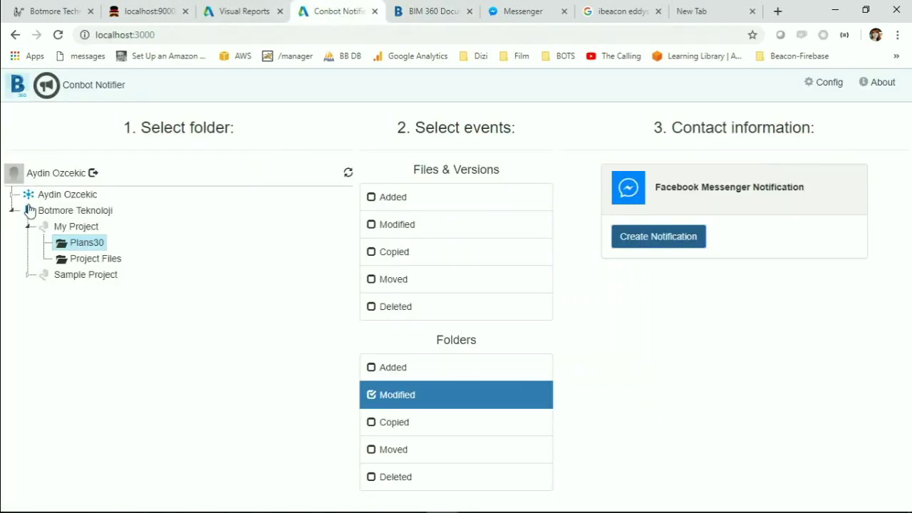
{"action": "left_click", "coordinate": [80, 246]}
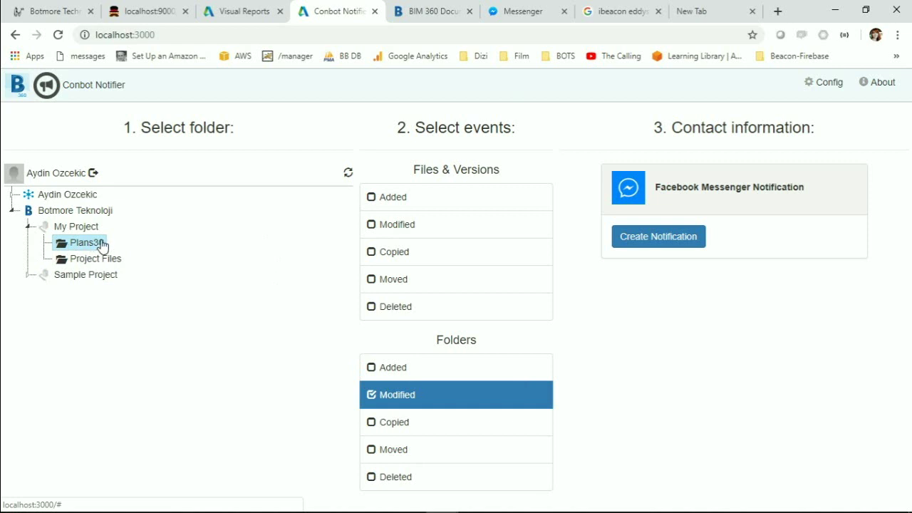
{"action": "left_click", "coordinate": [681, 238]}
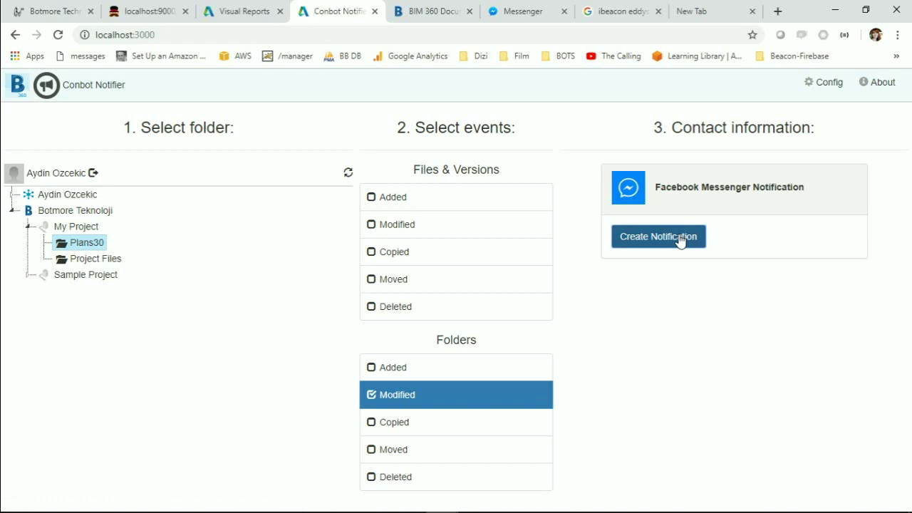
{"action": "left_click", "coordinate": [657, 240]}
- Rename the Plans31 folder to Plans32 in BIM 360 Document Management
{"action": "left_click", "coordinate": [439, 11]}
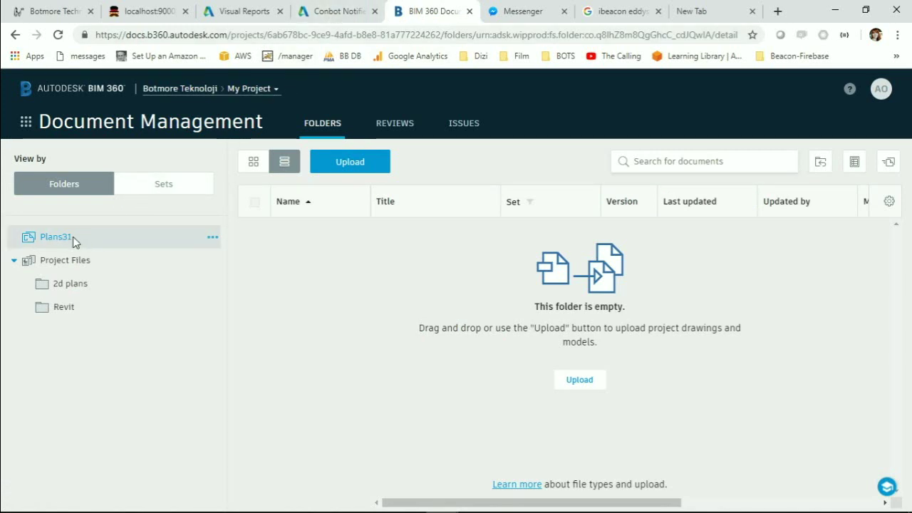
{"action": "left_click", "coordinate": [212, 238]}
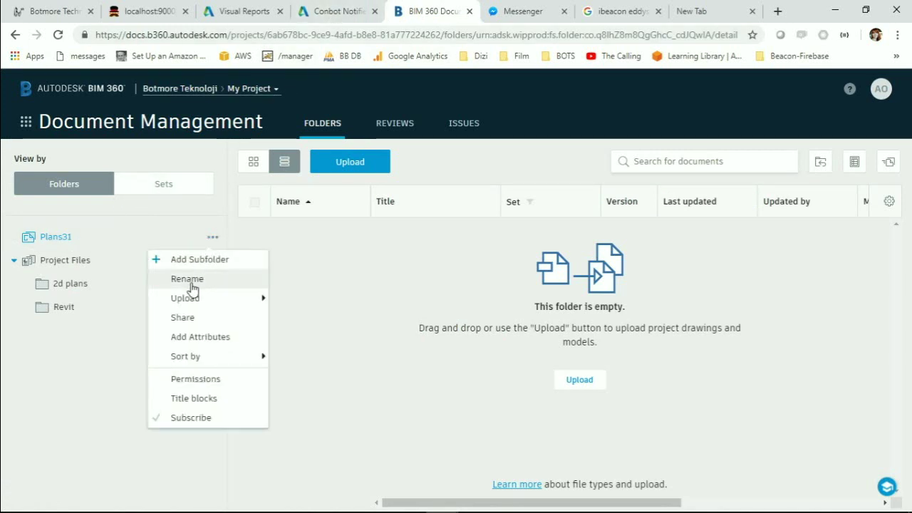
{"action": "left_click", "coordinate": [189, 280]}
{"action": "left_click", "coordinate": [67, 237]}
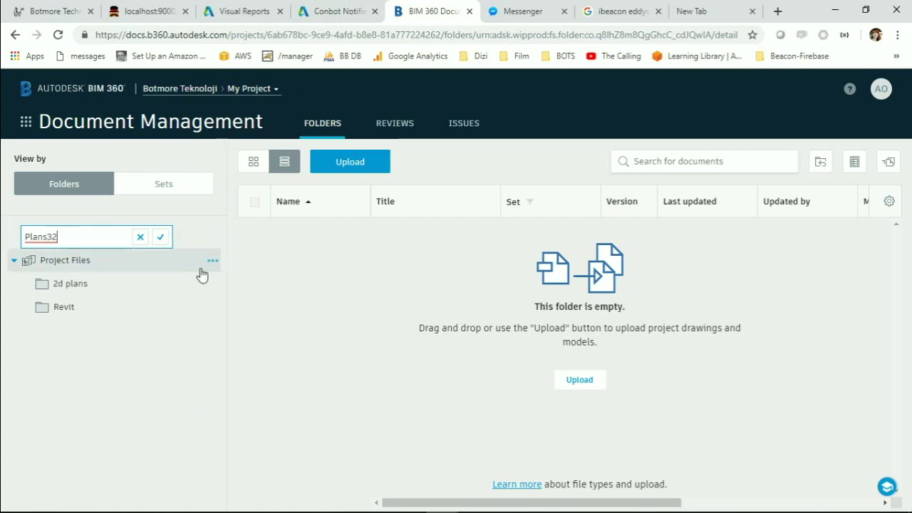
{"action": "left_click", "coordinate": [160, 237]}
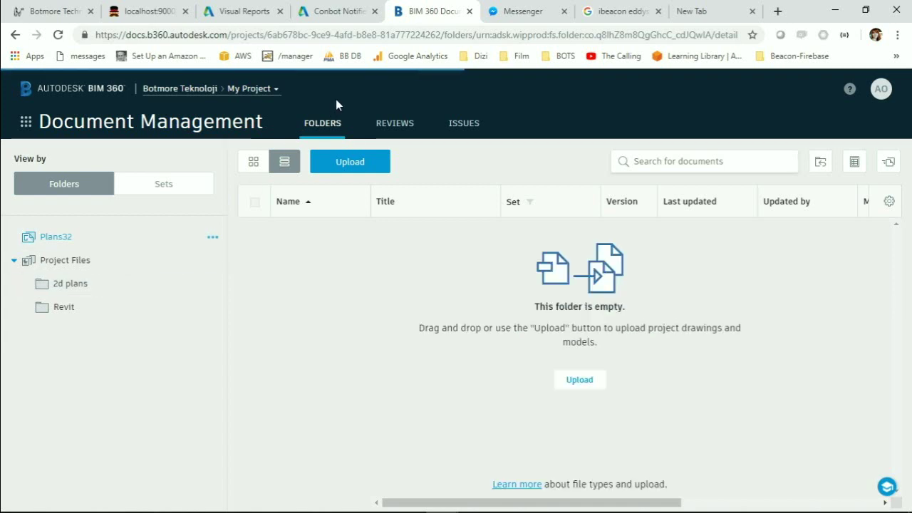
- Read the BIM360 Notifier message in ConBot's Messenger chat, and compare it with the renamed folder in BIM 360
{"action": "left_click", "coordinate": [510, 16]}
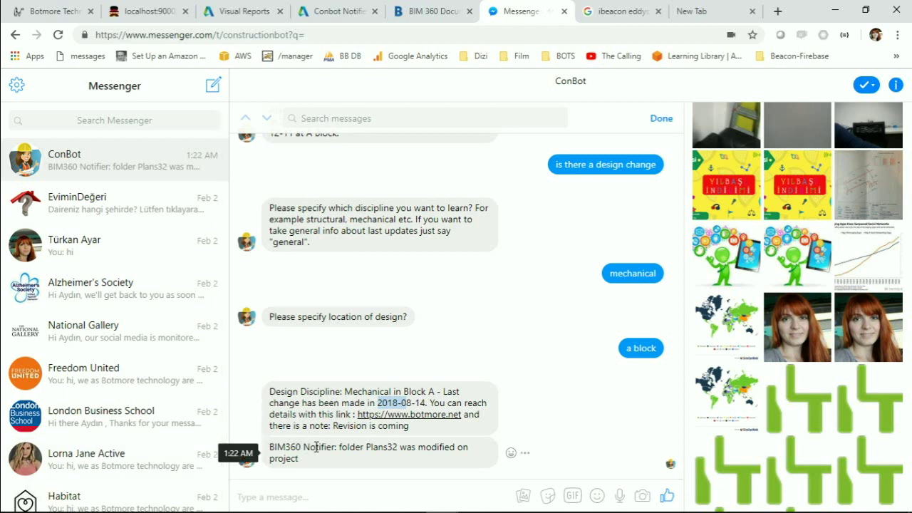
{"action": "left_click", "coordinate": [339, 445]}
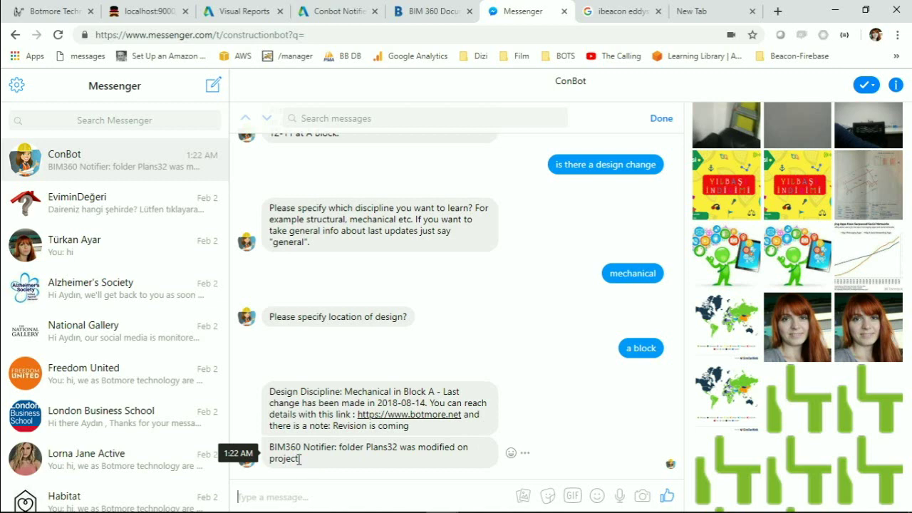
{"action": "left_click_drag", "start_coordinate": [305, 460], "coordinate": [272, 444]}
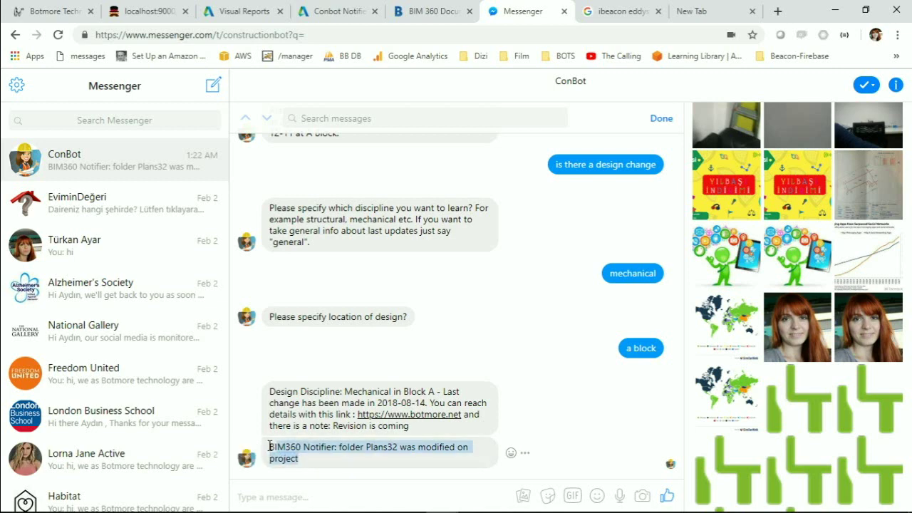
{"action": "left_click", "coordinate": [413, 12]}
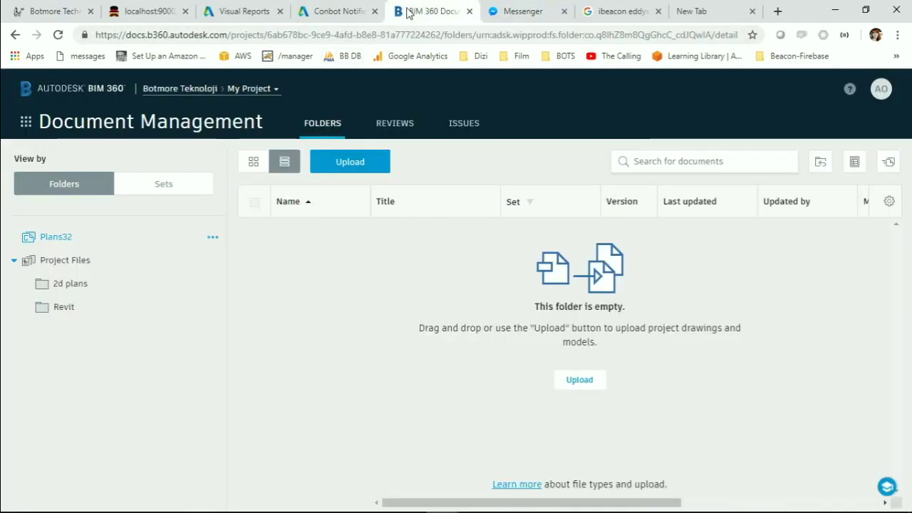
- In Conbot Notifier, add the folder events Added, Copied and Moved for Project Files, and create the Messenger notification
{"action": "left_click", "coordinate": [339, 12]}
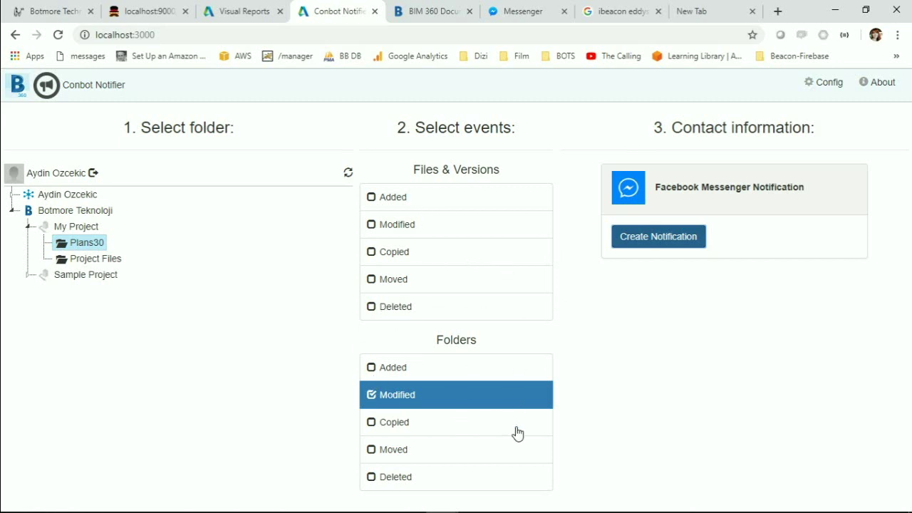
{"action": "left_click", "coordinate": [87, 262]}
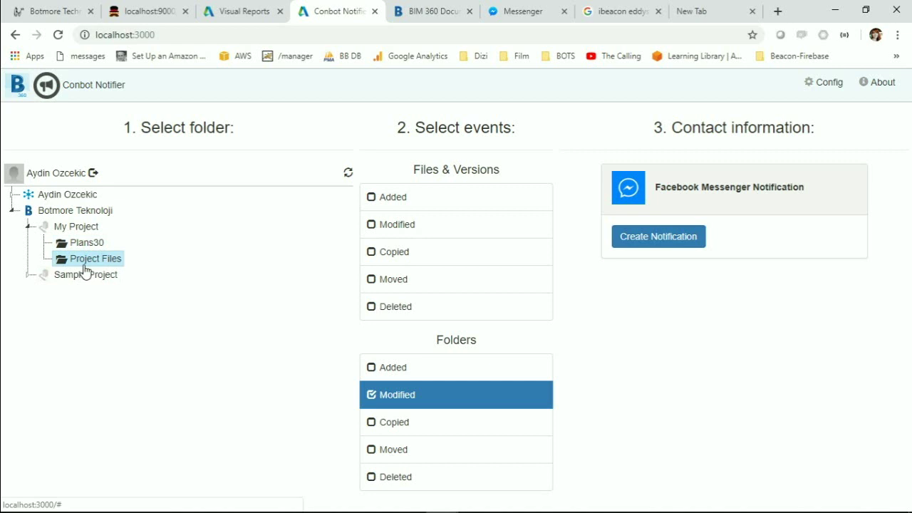
{"action": "left_click", "coordinate": [383, 369]}
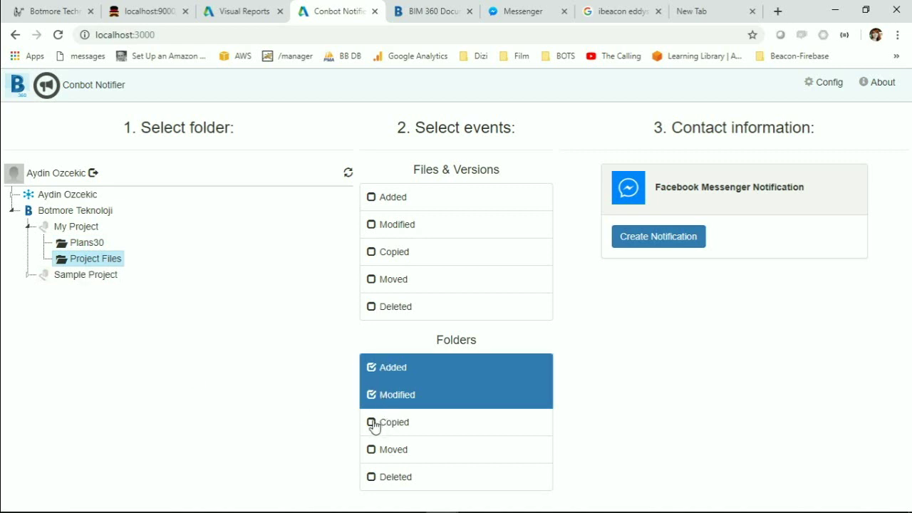
{"action": "left_click", "coordinate": [374, 424]}
{"action": "left_click", "coordinate": [372, 453]}
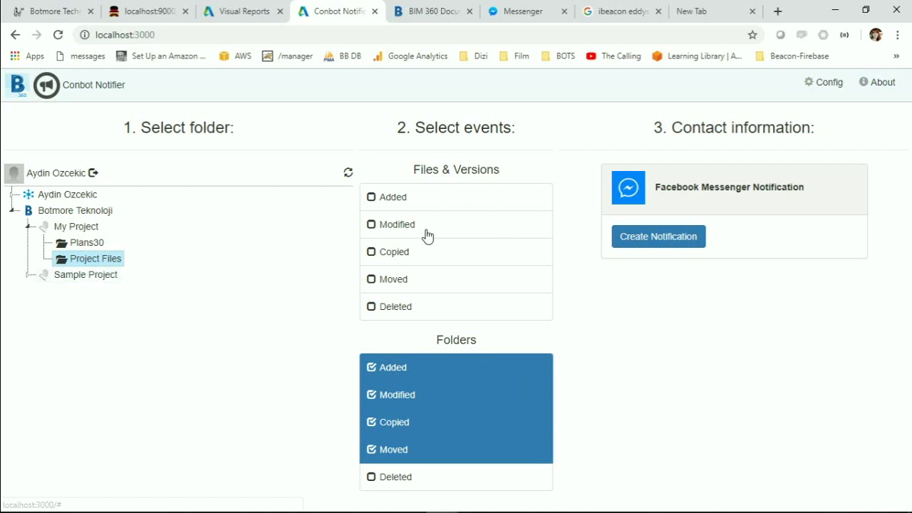
{"action": "left_click", "coordinate": [684, 240]}
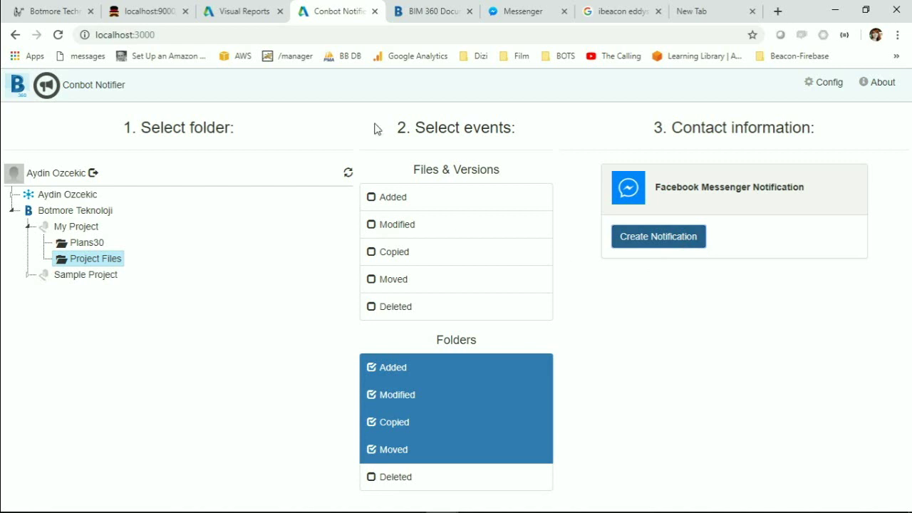
- Select Plans30 and then Project Files in the folder tree, and view the Revit sample model's reports in ConBot Viewer
{"action": "left_click", "coordinate": [92, 245]}
{"action": "left_click", "coordinate": [94, 259]}
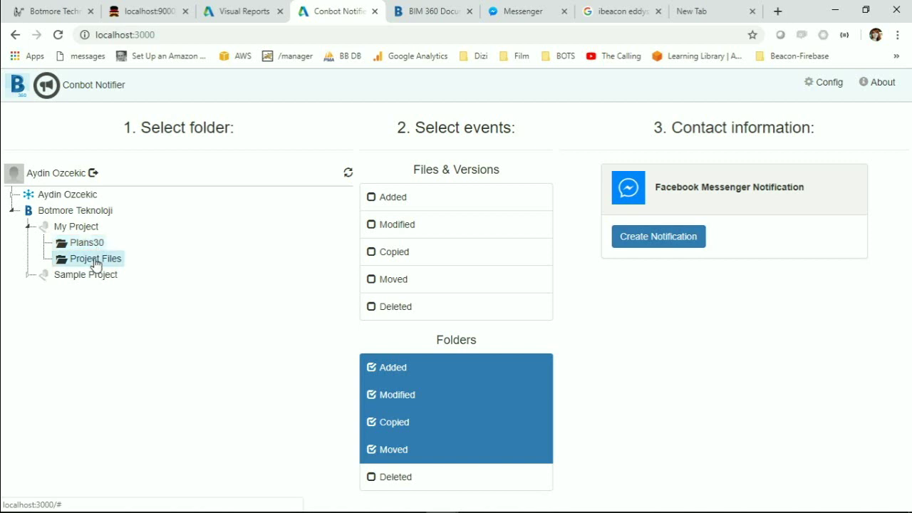
{"action": "left_click", "coordinate": [241, 13]}
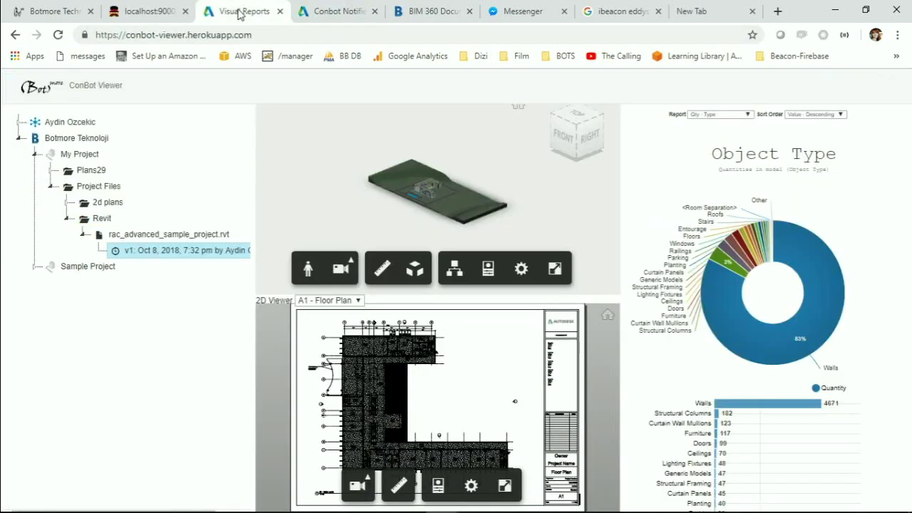
- Send the broadcast message "This demo is finished" from the dashboard's Broadcast Management page
{"action": "left_click", "coordinate": [139, 13]}
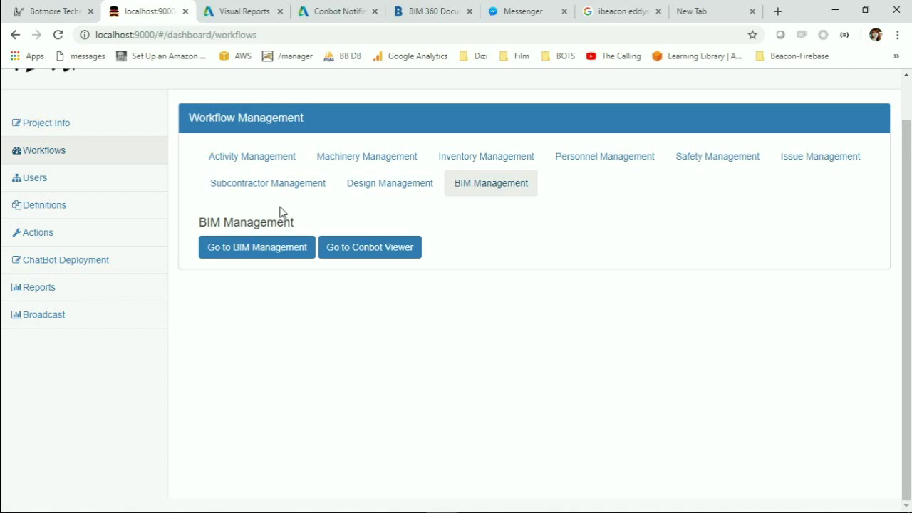
{"action": "left_click", "coordinate": [58, 320]}
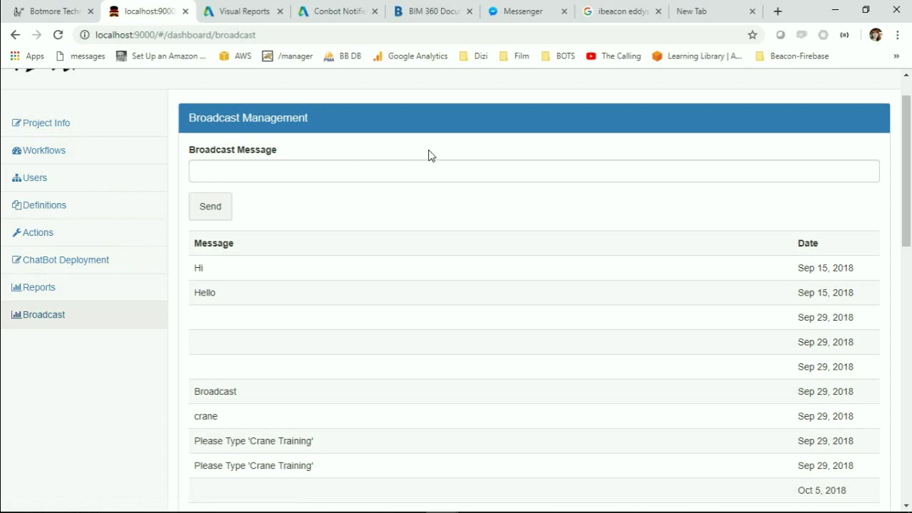
{"action": "left_click", "coordinate": [237, 172]}
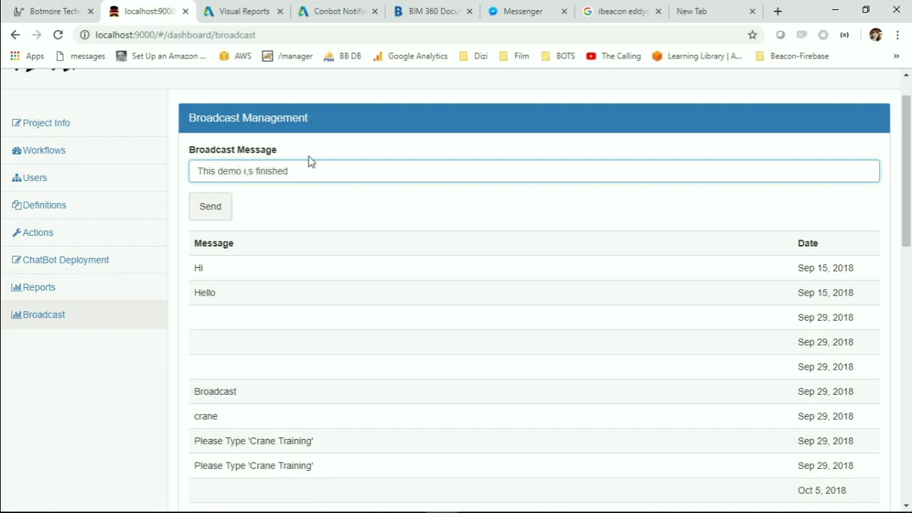
{"action": "key", "text": "BackSpace"}
{"action": "left_click", "coordinate": [209, 206]}
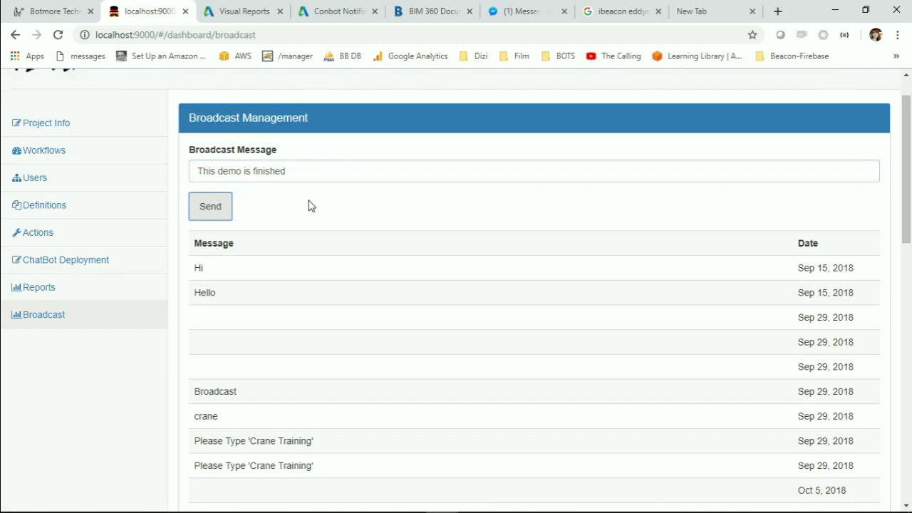
- Check the broadcast message in ConBot's Messenger chat, and view the Botmore website before returning to the dashboard's Broadcast page
{"action": "left_click", "coordinate": [508, 12]}
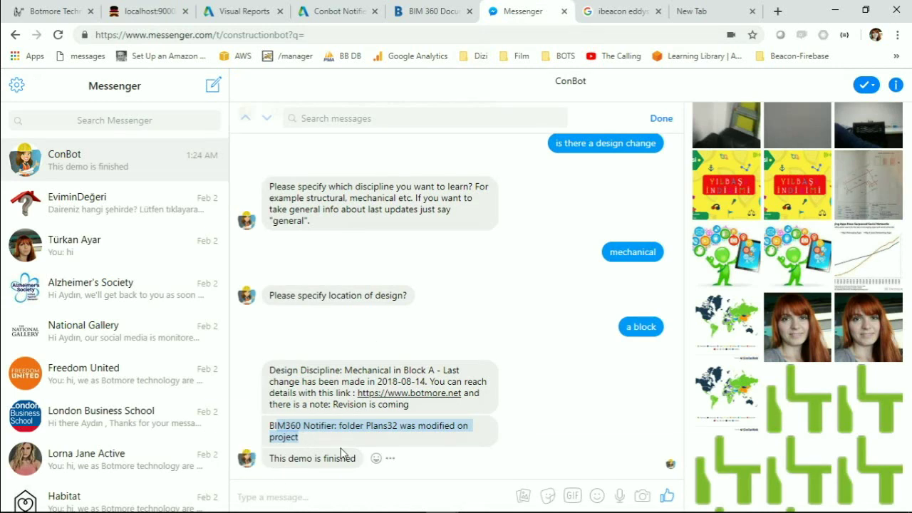
{"action": "left_click_drag", "start_coordinate": [270, 460], "coordinate": [349, 459]}
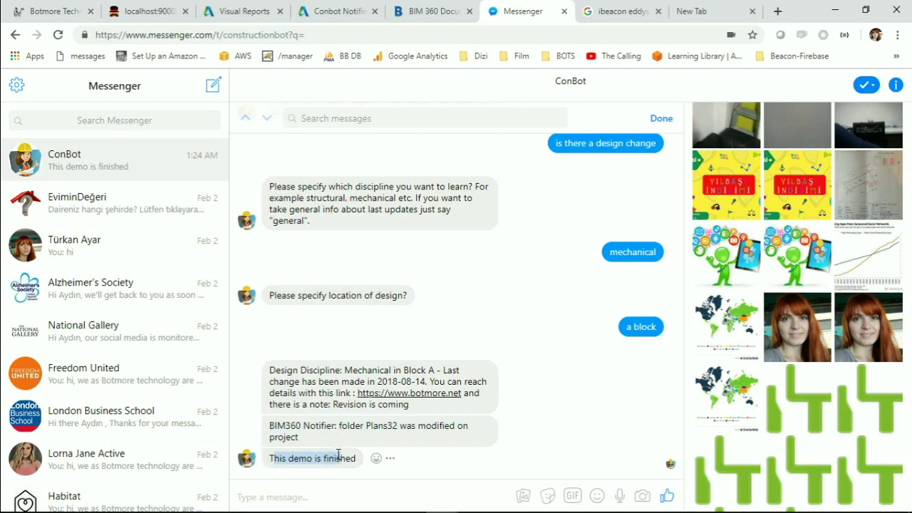
{"action": "left_click", "coordinate": [60, 11]}
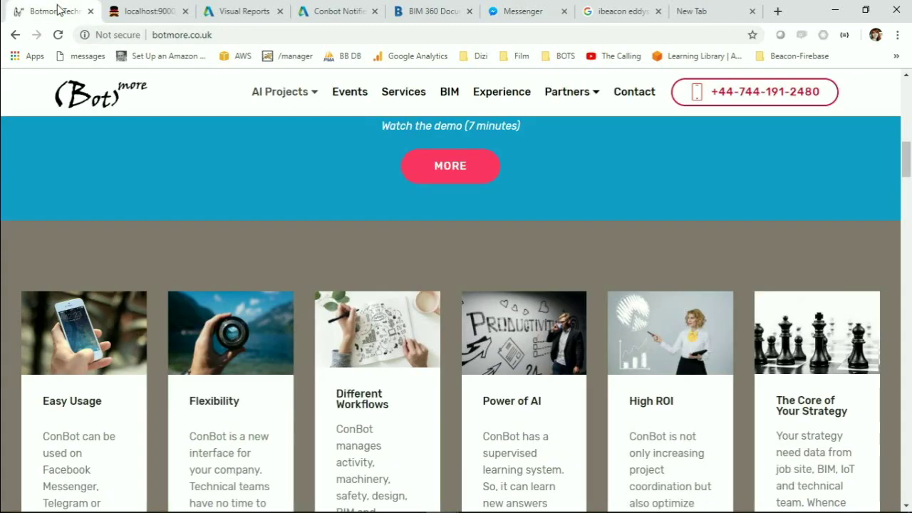
{"action": "left_click", "coordinate": [138, 12]}
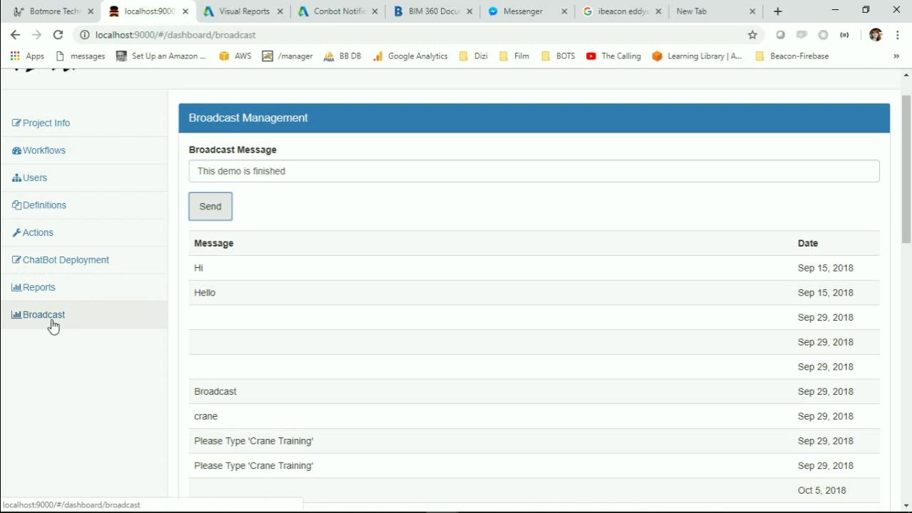
{"action": "scroll", "coordinate": [70, 295], "scroll_direction": "up", "scroll_amount": 1}
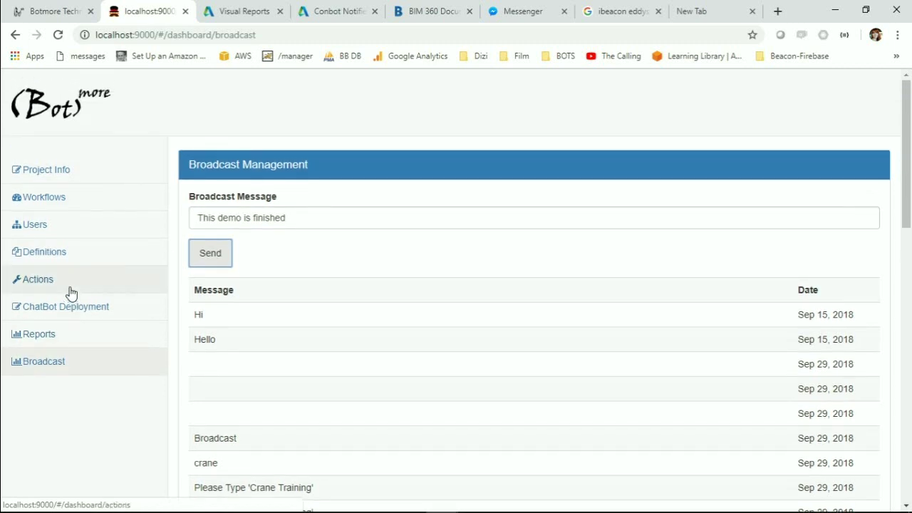